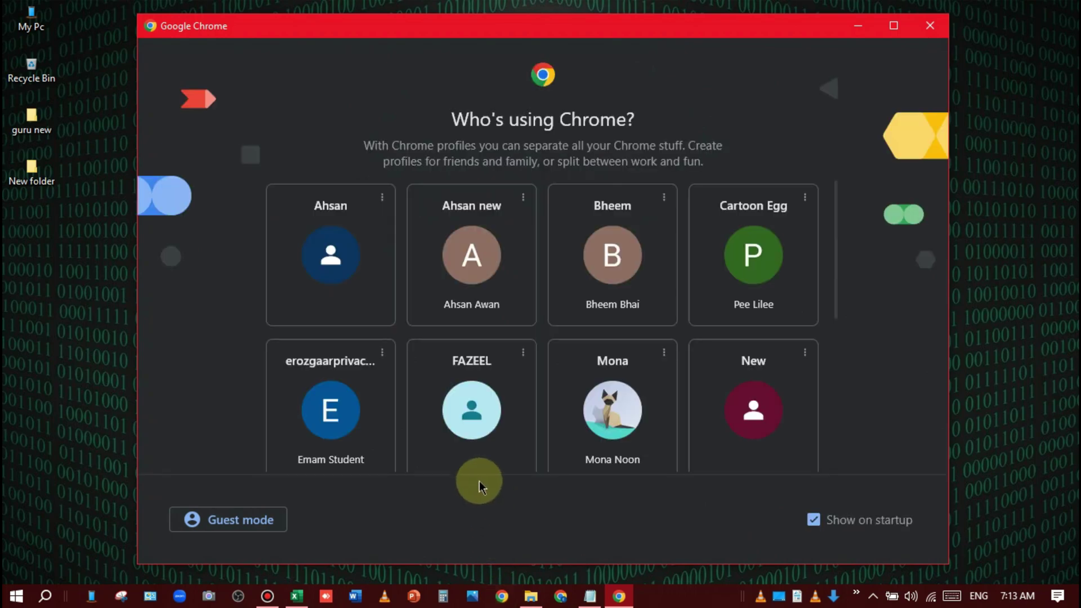
Step: Add a new Chrome profile from the profile picker and start signing in to it
scroll(535, 361, down, 5)
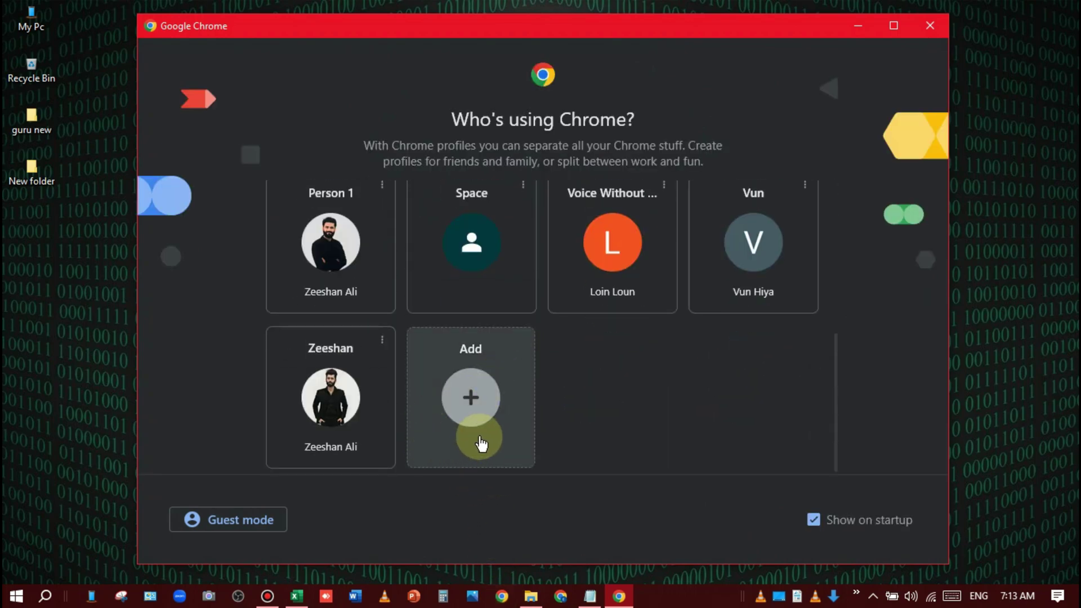
click(479, 393)
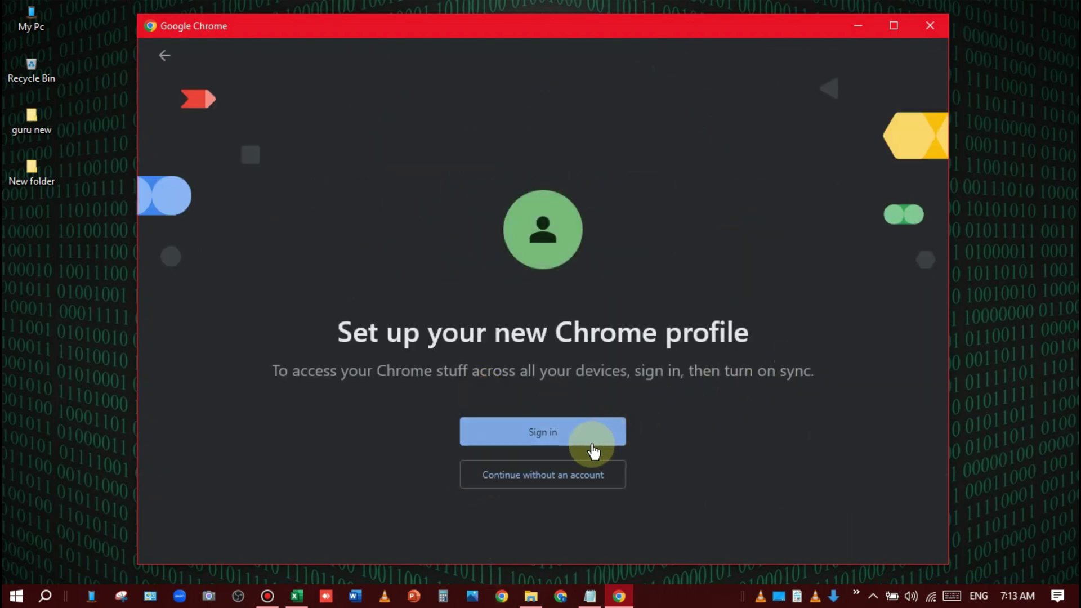
click(599, 445)
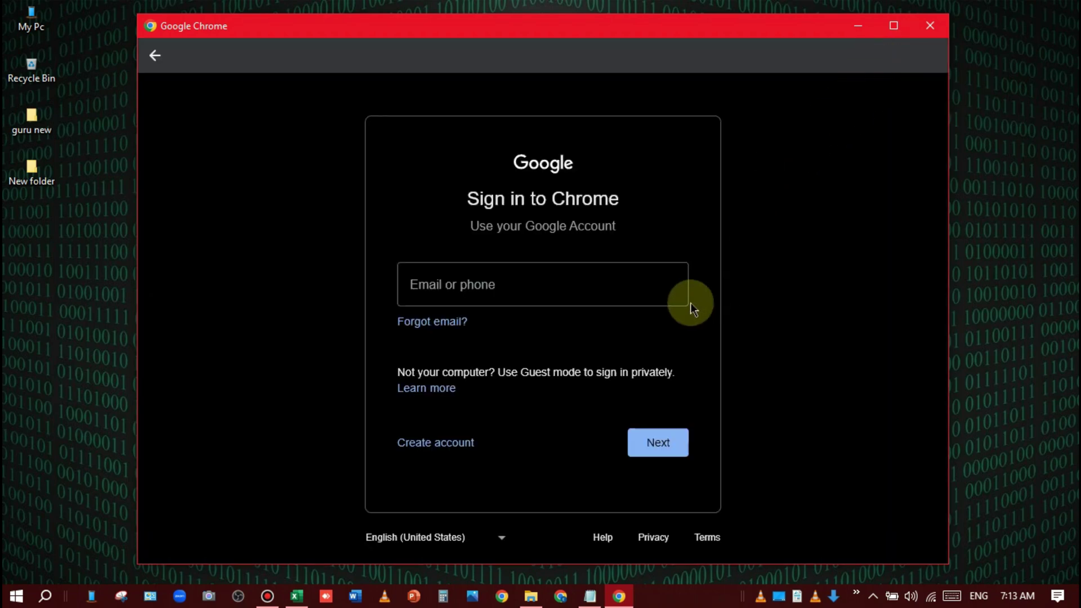
Step: Maximize the sign-in window and paste the saved e-mail address copied from Notepad
click(894, 25)
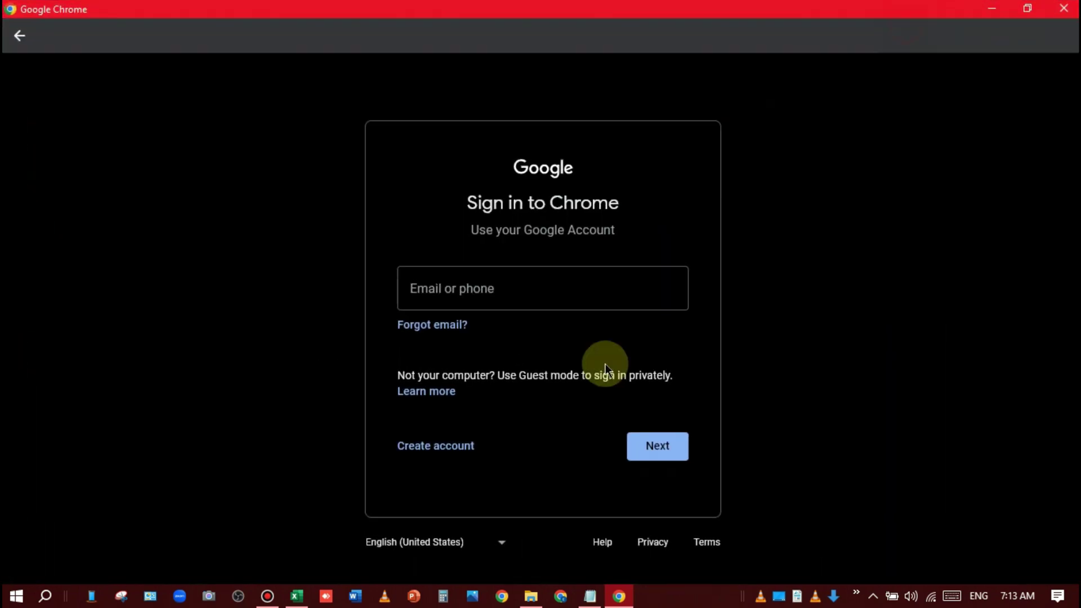
click(598, 597)
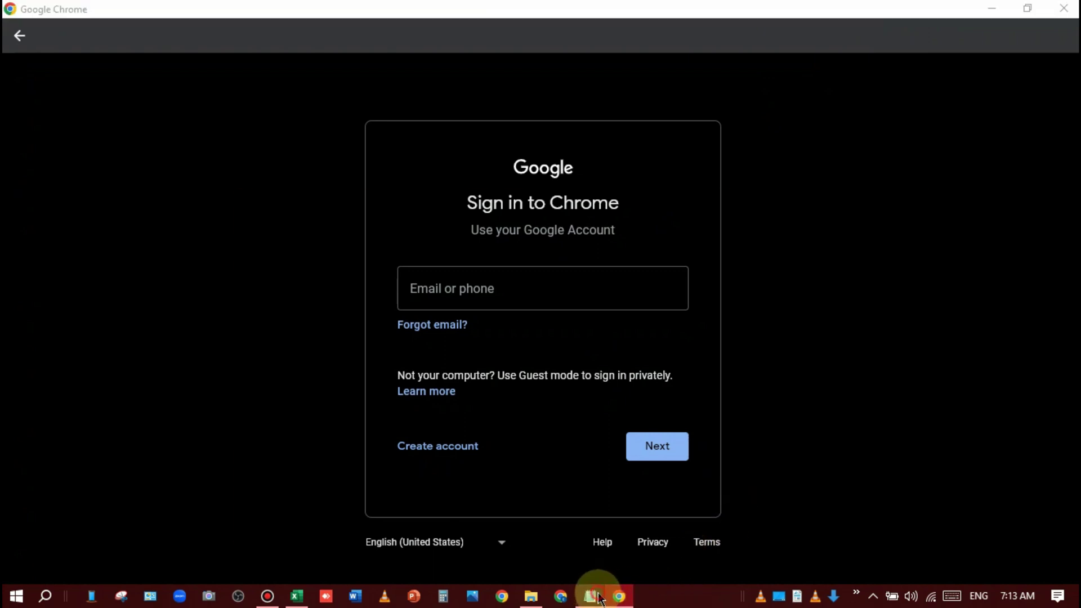
triple_click(265, 167)
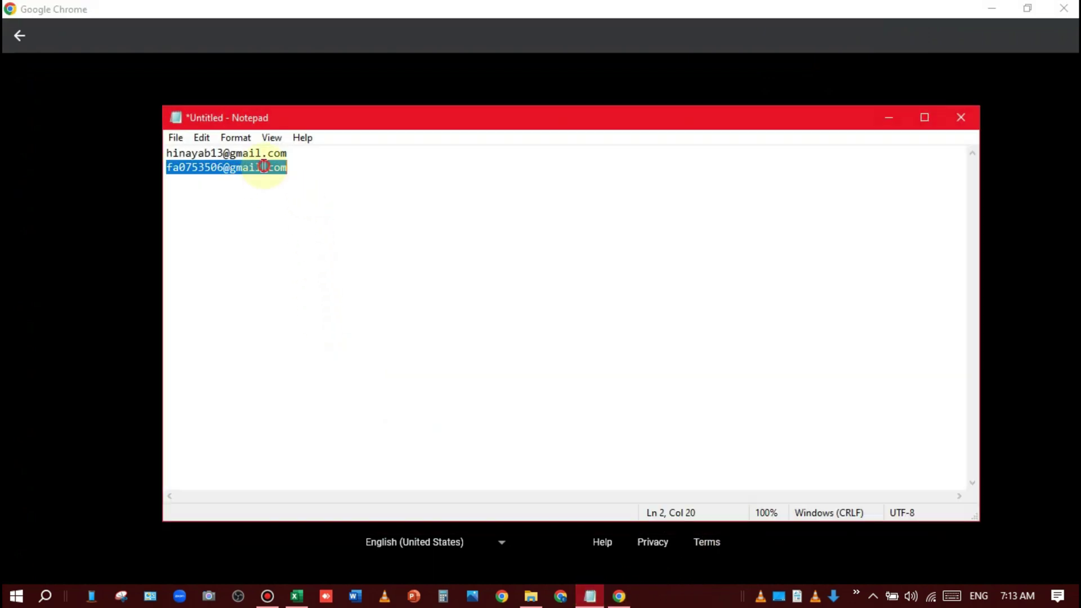
click(264, 167)
triple_click(264, 167)
key(ctrl+c)
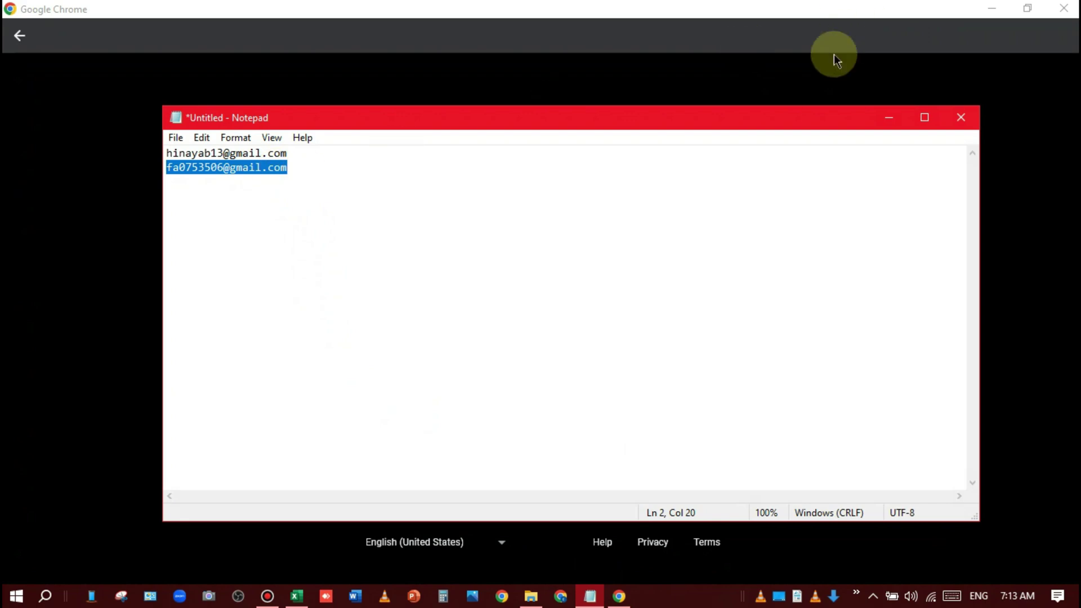
click(890, 119)
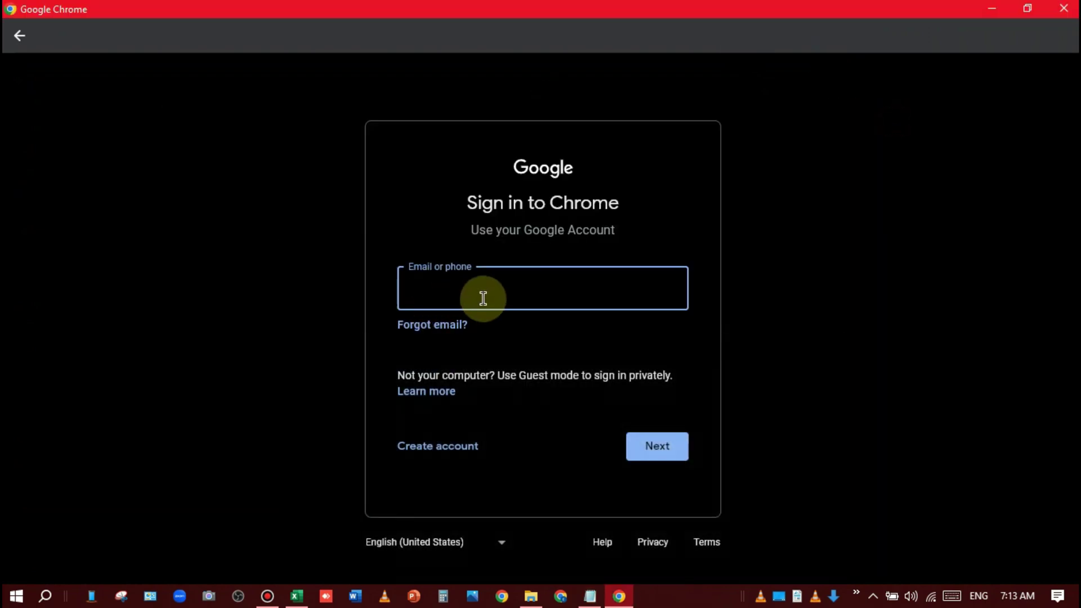
key(ctrl+v)
Step: Enter the account password and verify the sign-in with the recovery e-mail
click(656, 448)
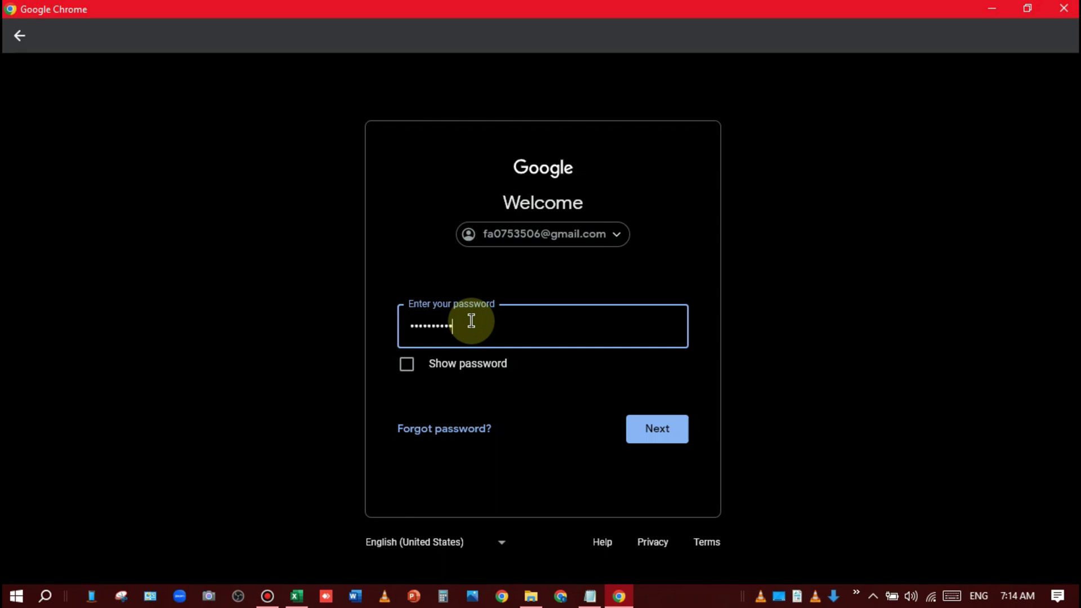
key(Return)
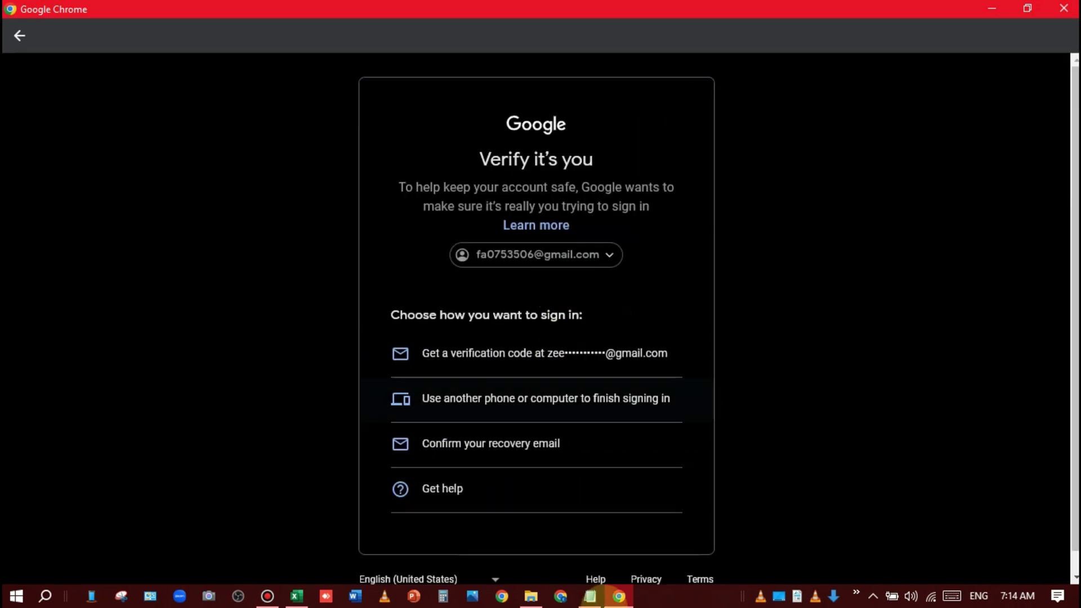
click(607, 455)
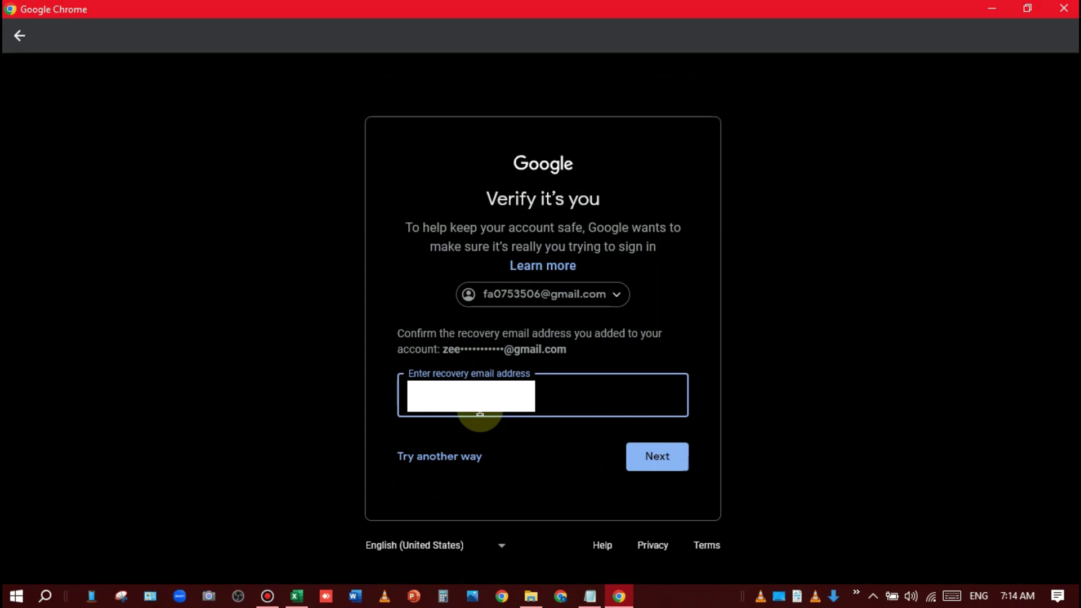
key(Return)
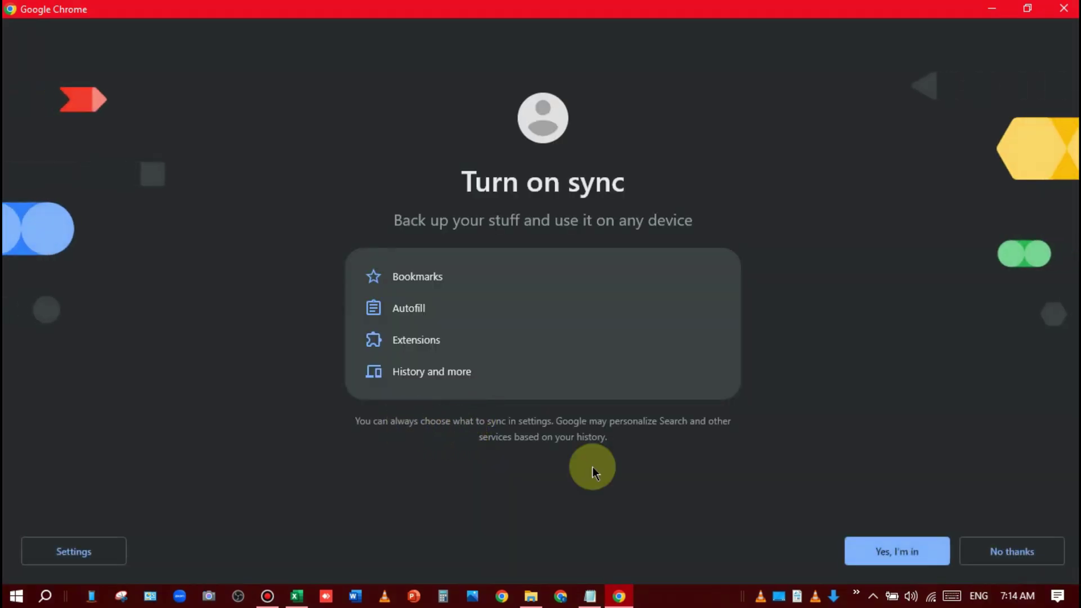
Step: Decline sync, then rename the profile and give it a dark red theme
click(1031, 557)
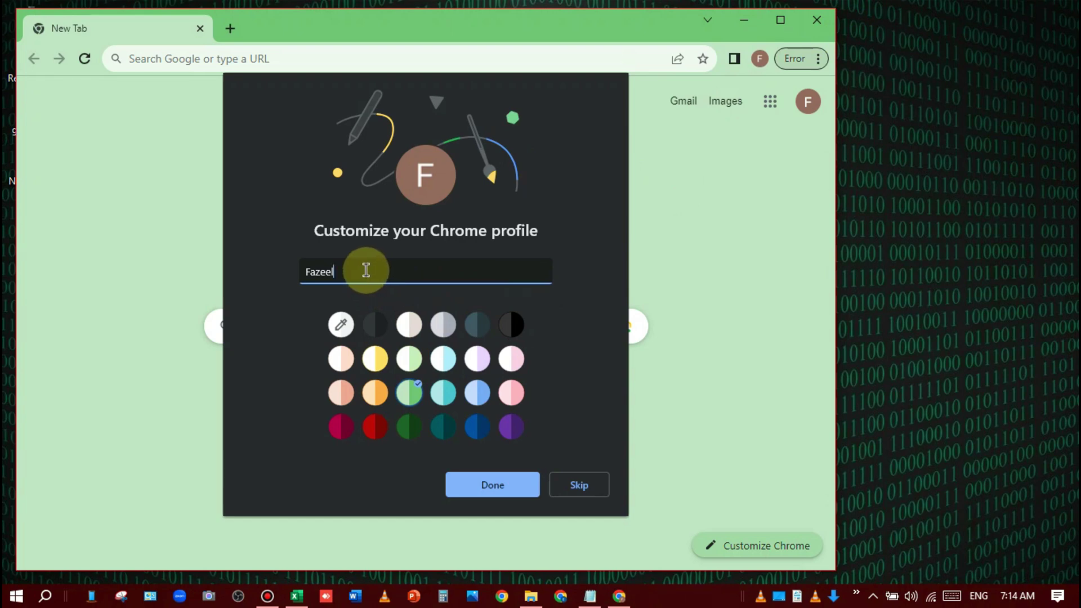
drag(366, 271, 291, 278)
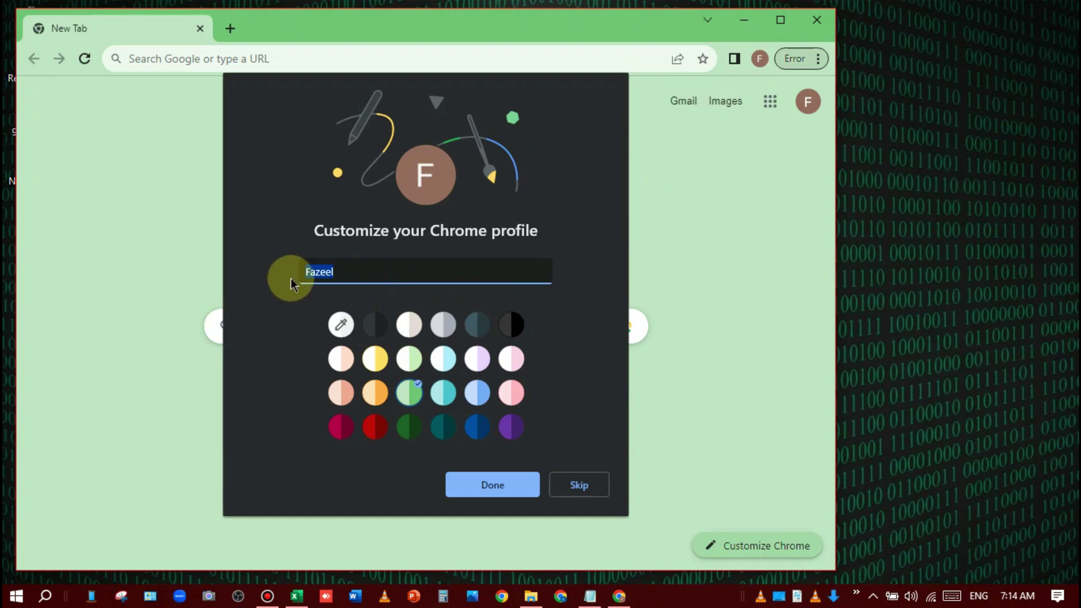
key(BackSpace)
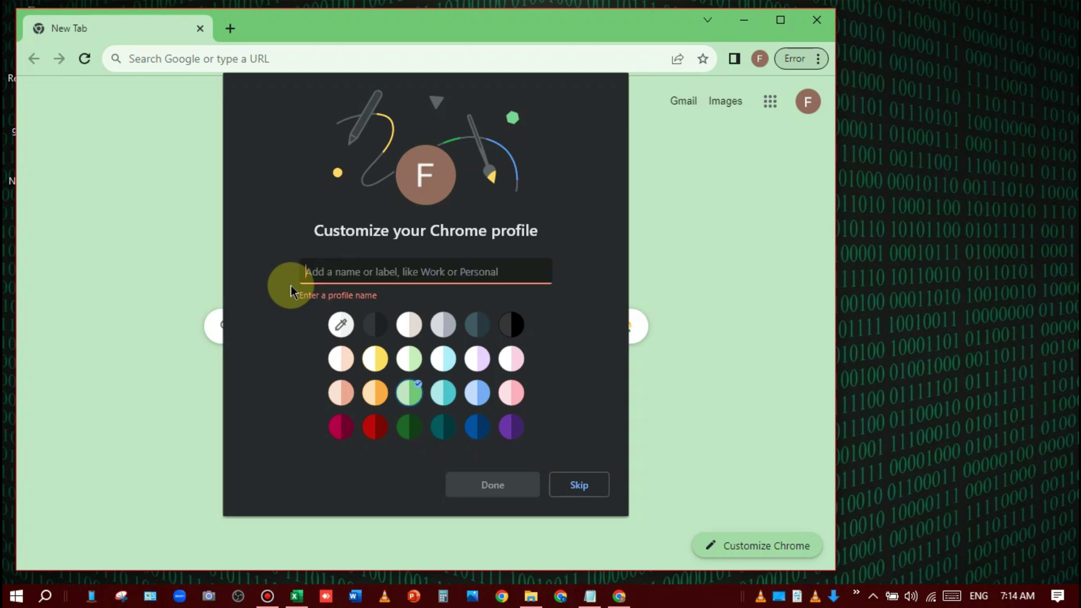
text(Fazee)
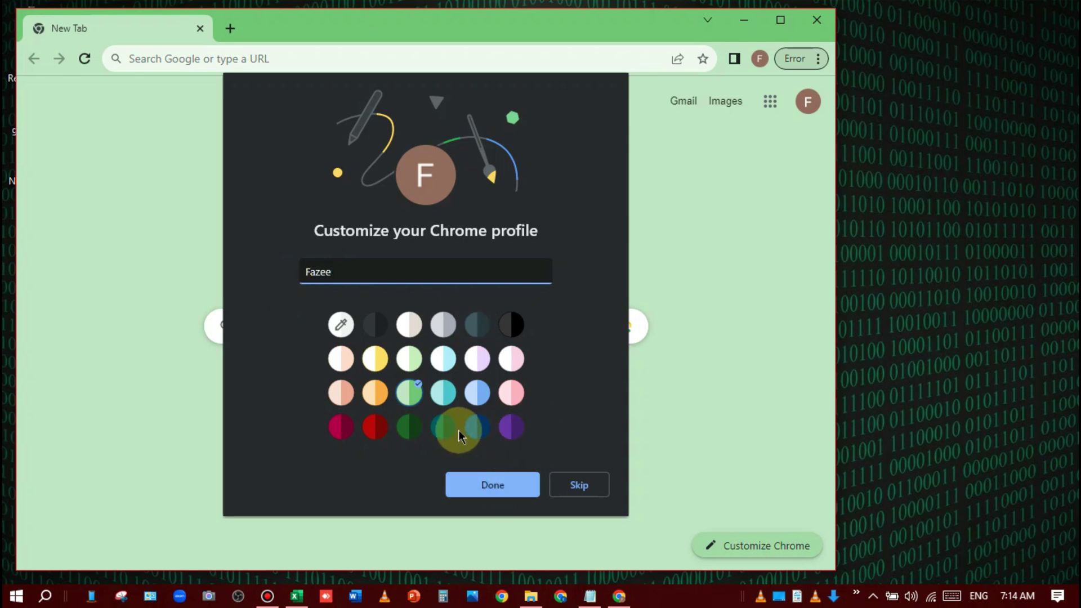
click(375, 427)
click(492, 488)
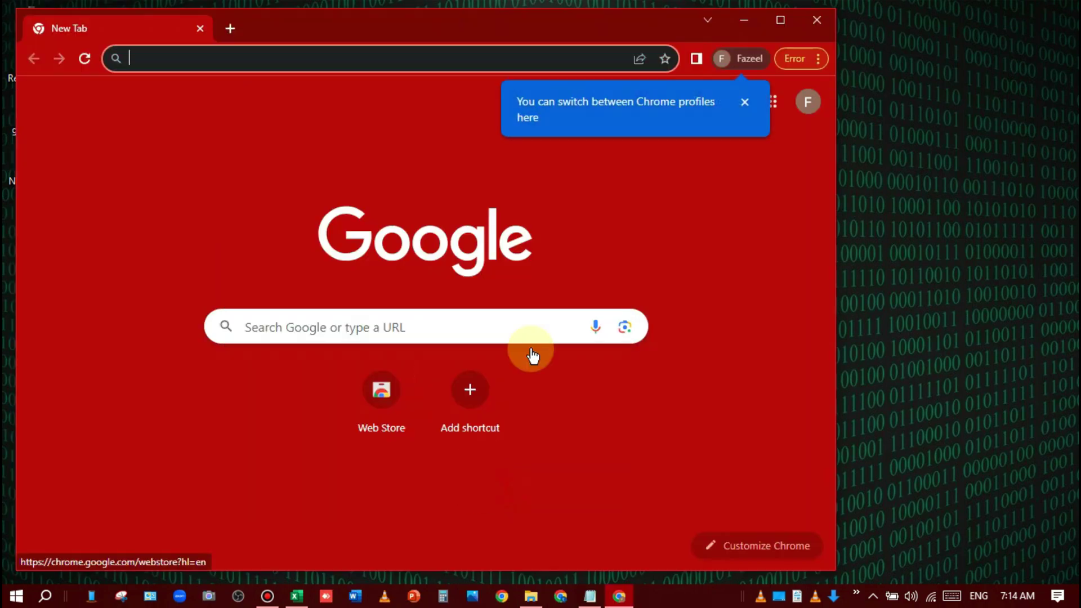
Step: Maximize the browser and open the Google Account management page from the profile avatar
click(781, 21)
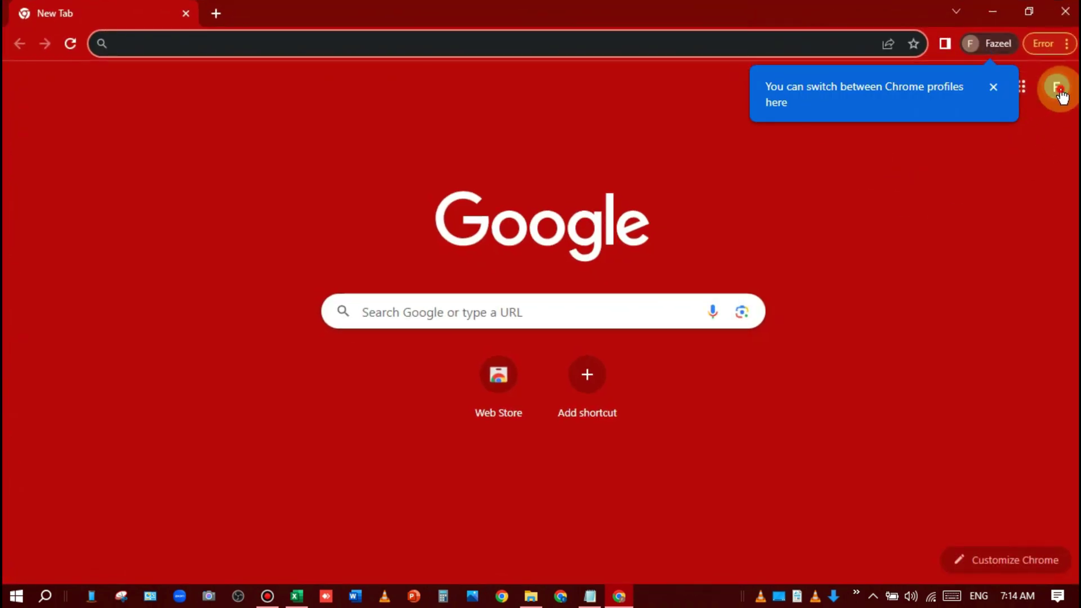
click(1056, 88)
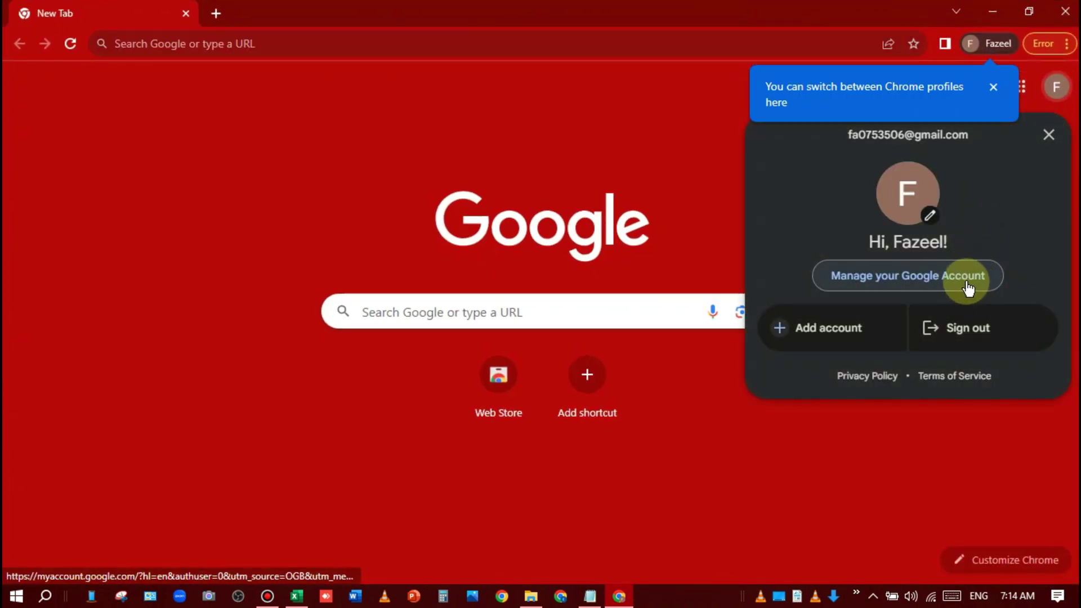
click(967, 289)
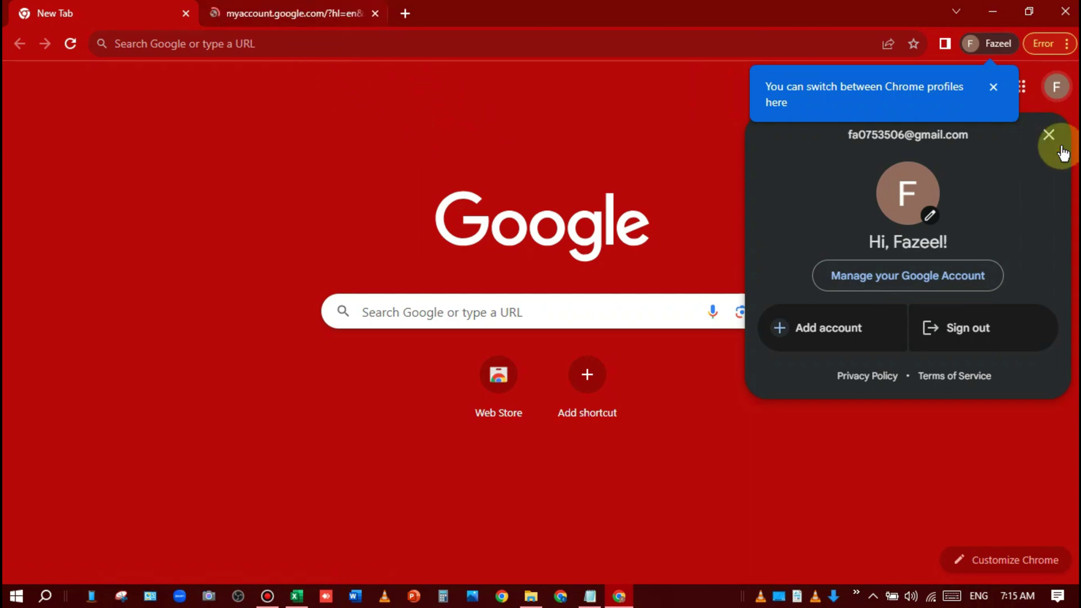
click(1049, 136)
click(304, 13)
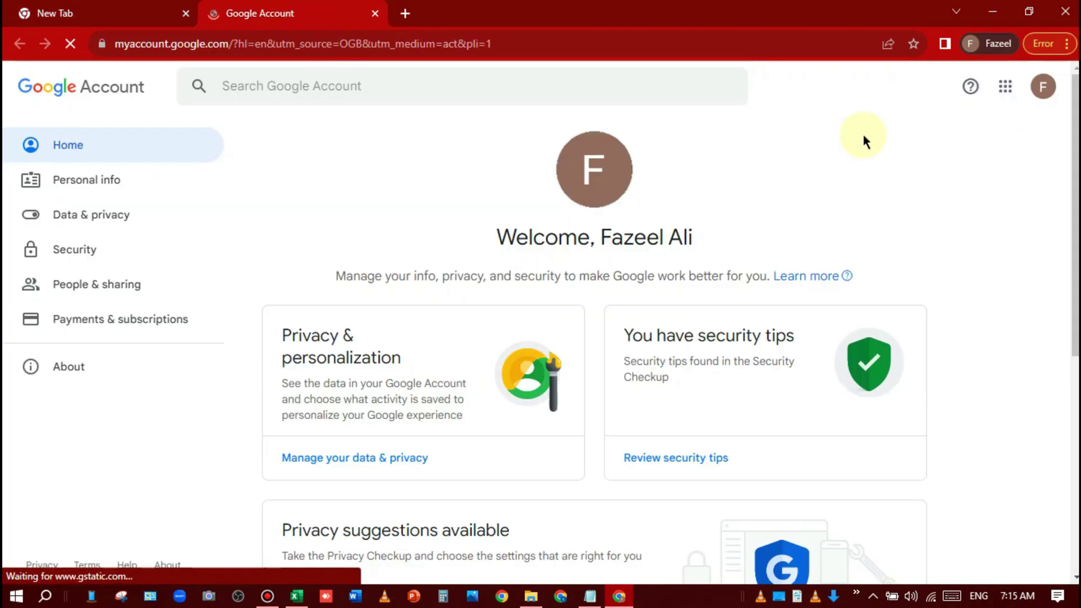
click(1052, 97)
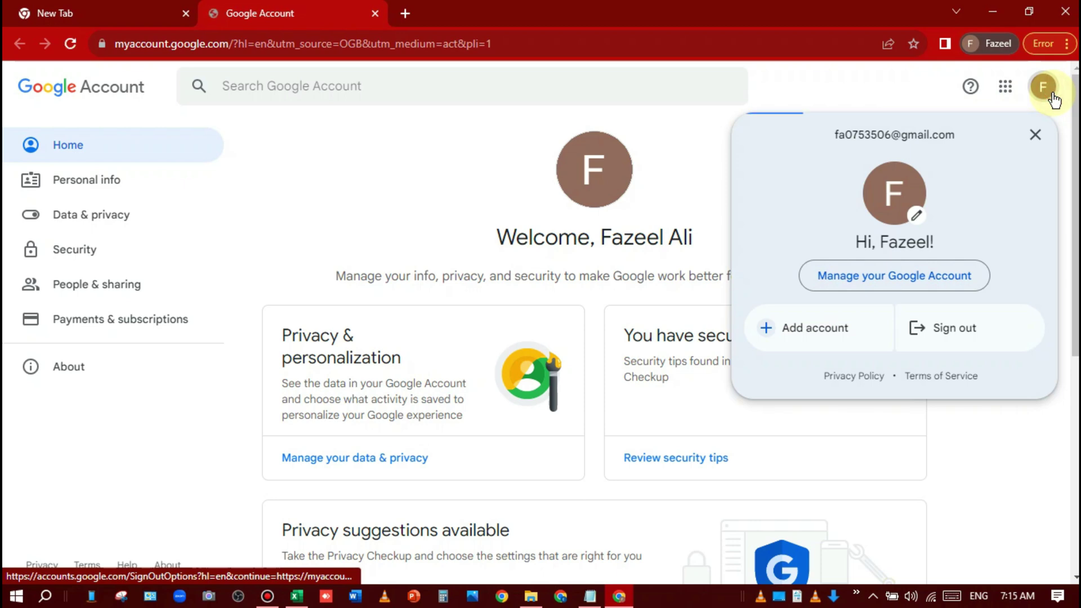
click(1051, 95)
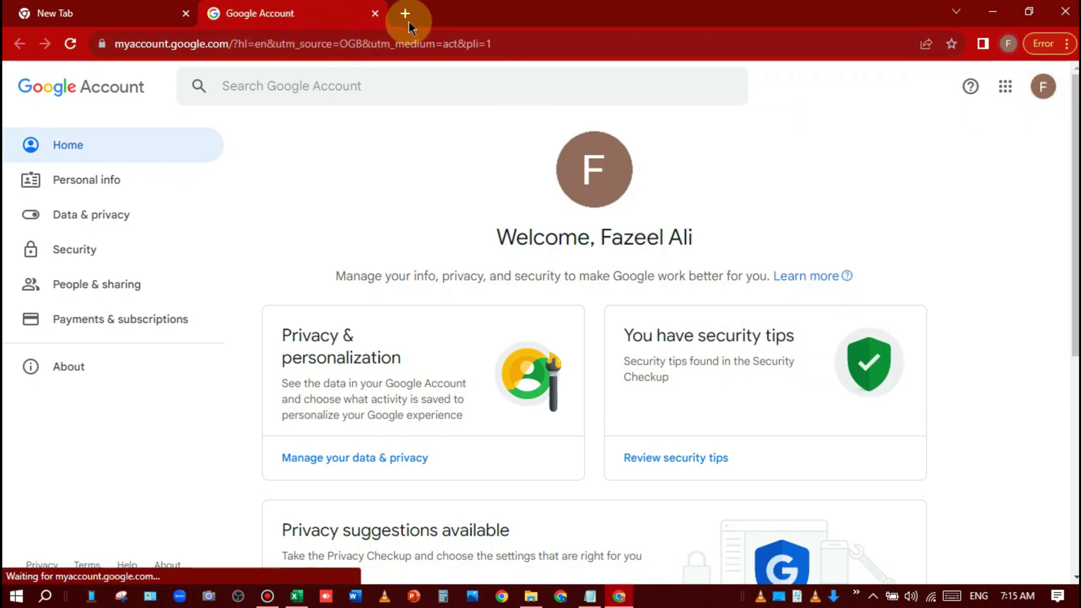
click(408, 19)
Step: Search Google for 'adobe cloud all apps' and open the Adobe result in a new tab
text(adobe)
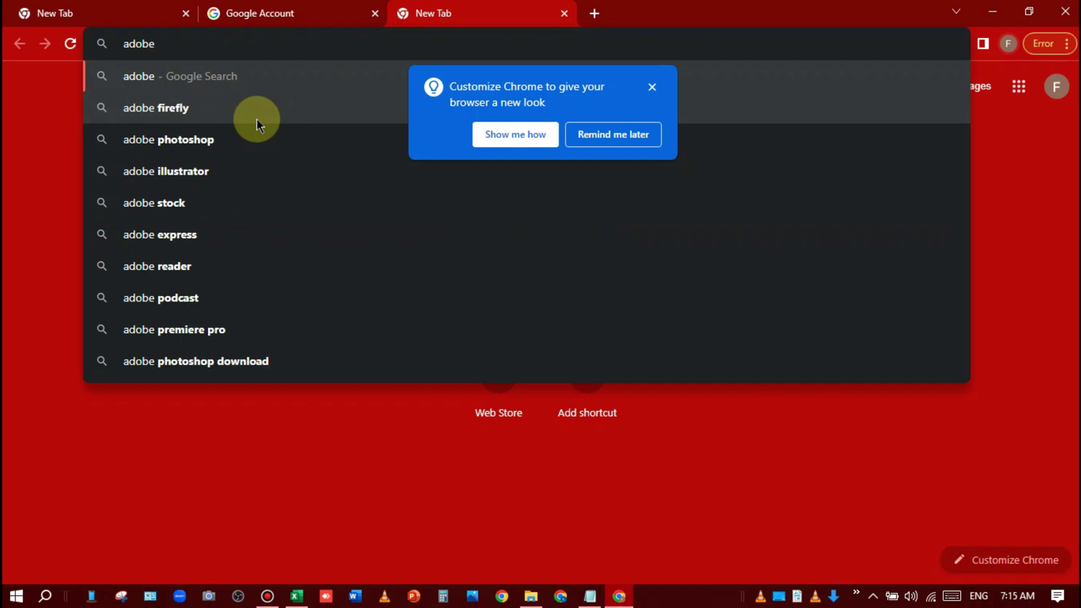
text( clo)
text(ud)
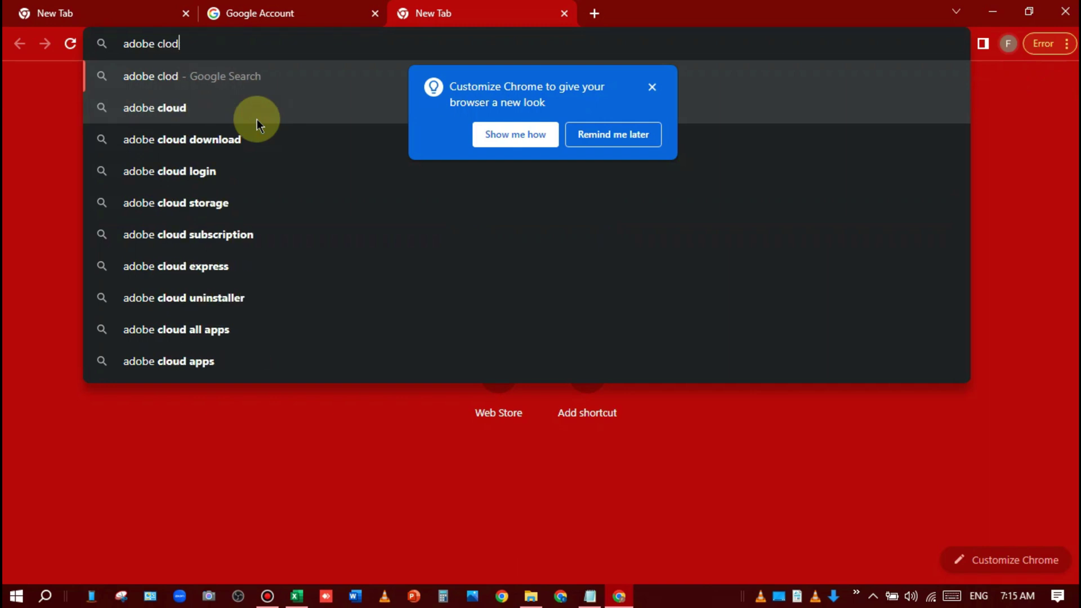
text( a)
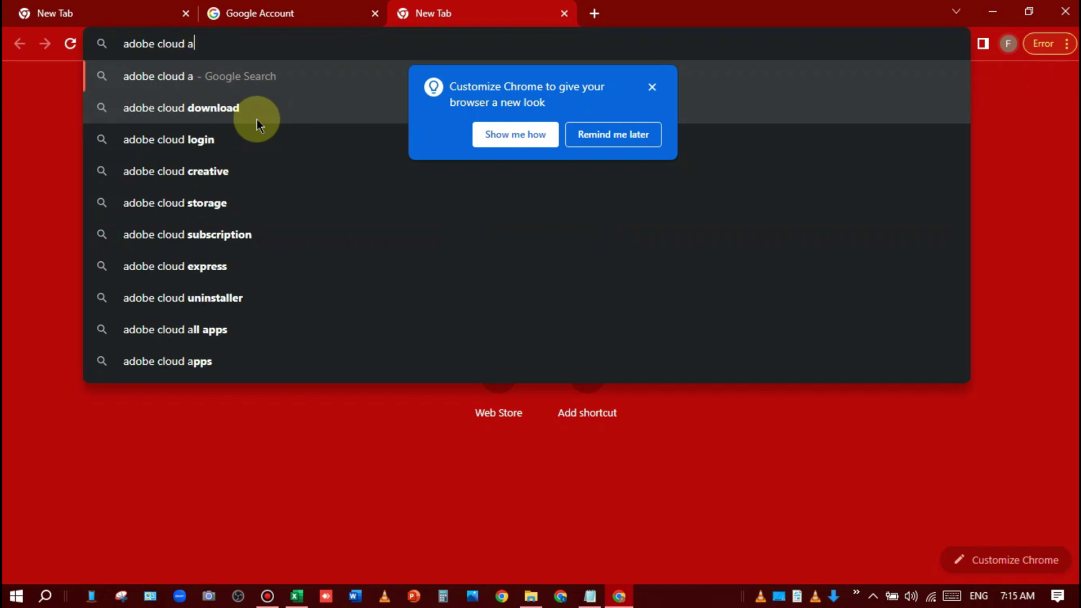
text(ll app)
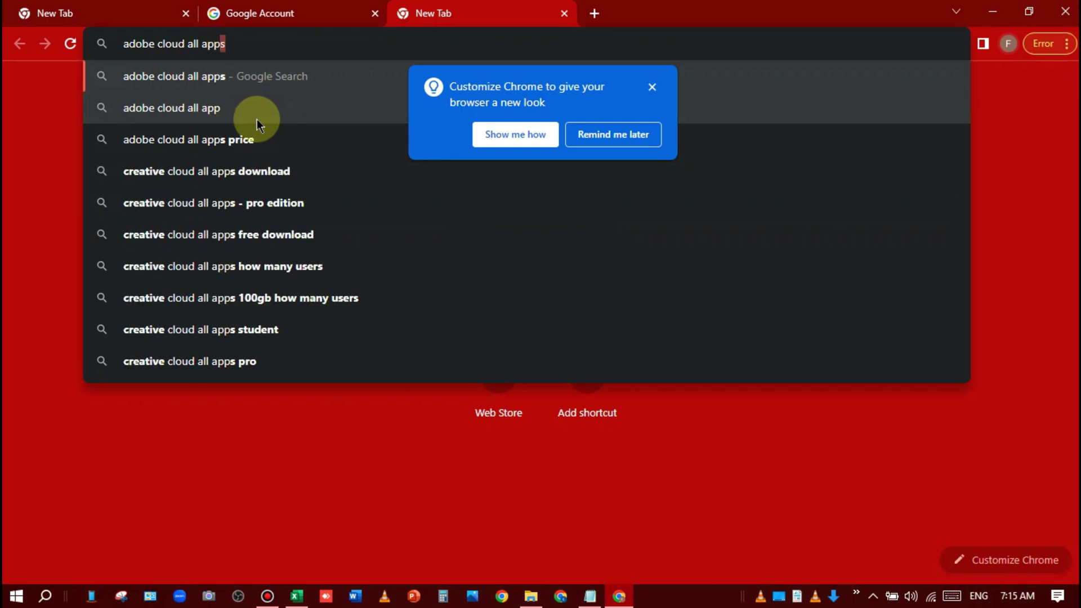
key(Return)
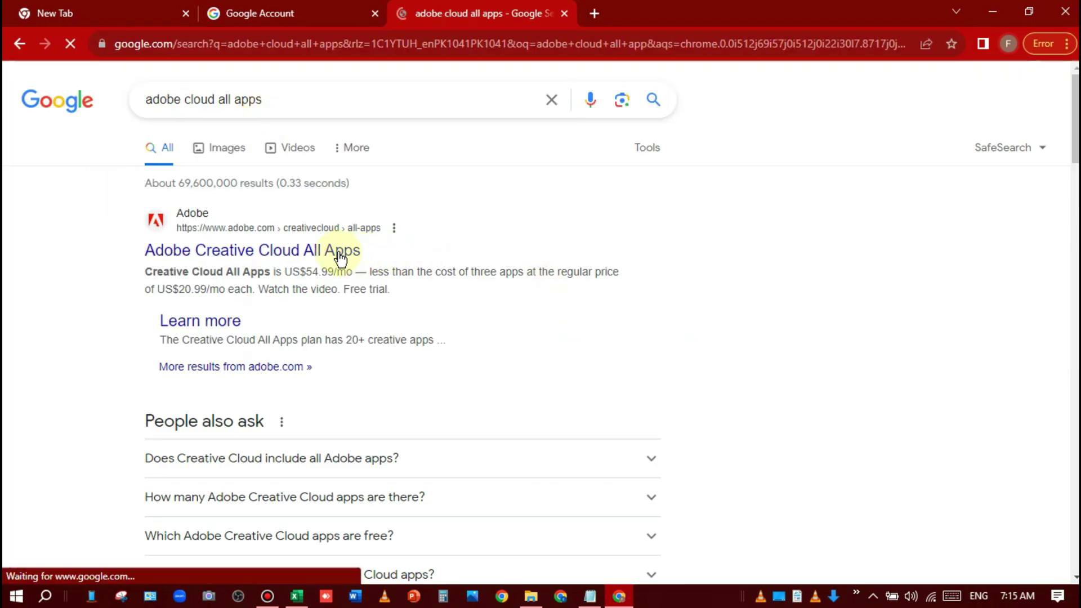
right_click(355, 253)
click(414, 269)
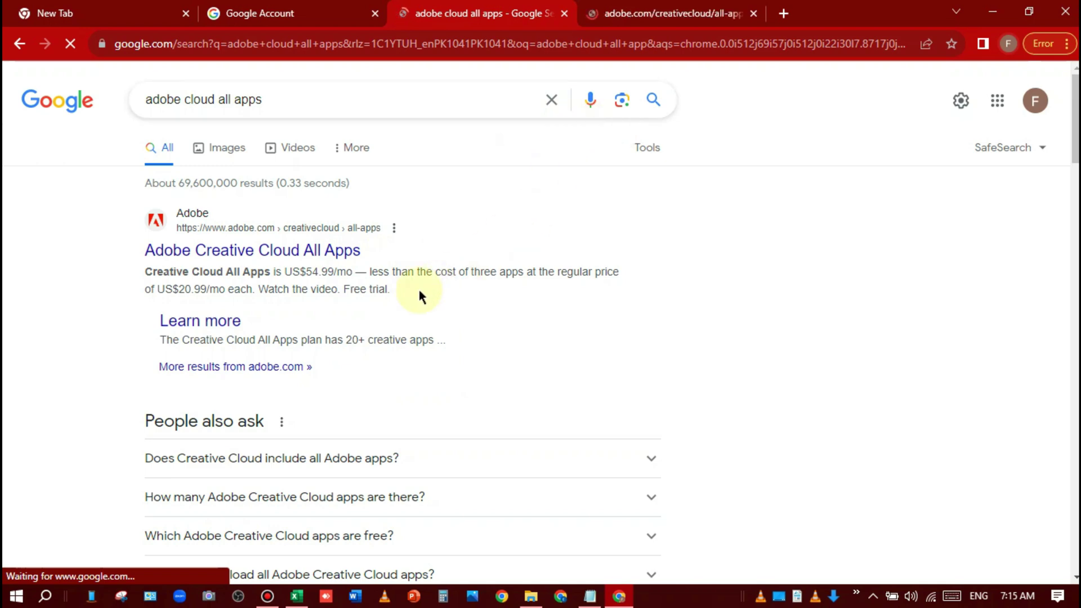
key(ctrl+Tab)
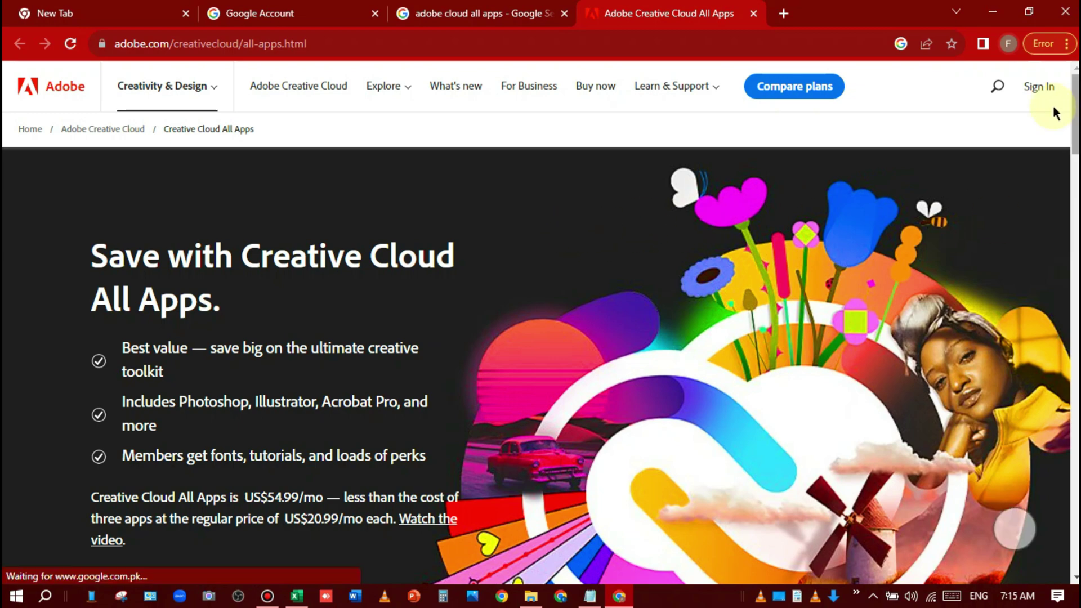
Step: Open the Adobe sign-in page and choose to create a new account
click(1043, 89)
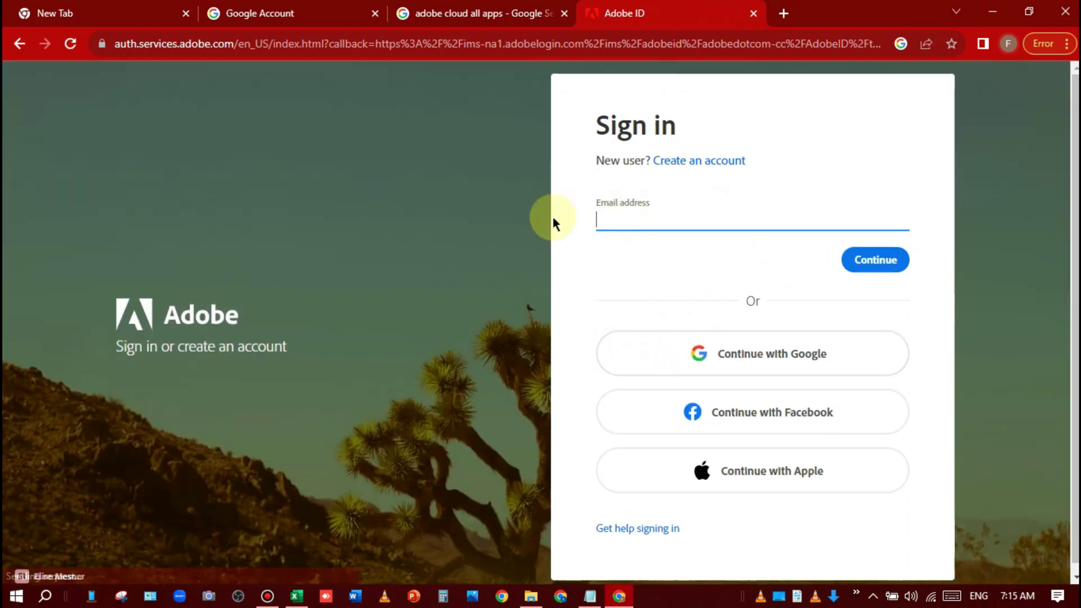
click(484, 14)
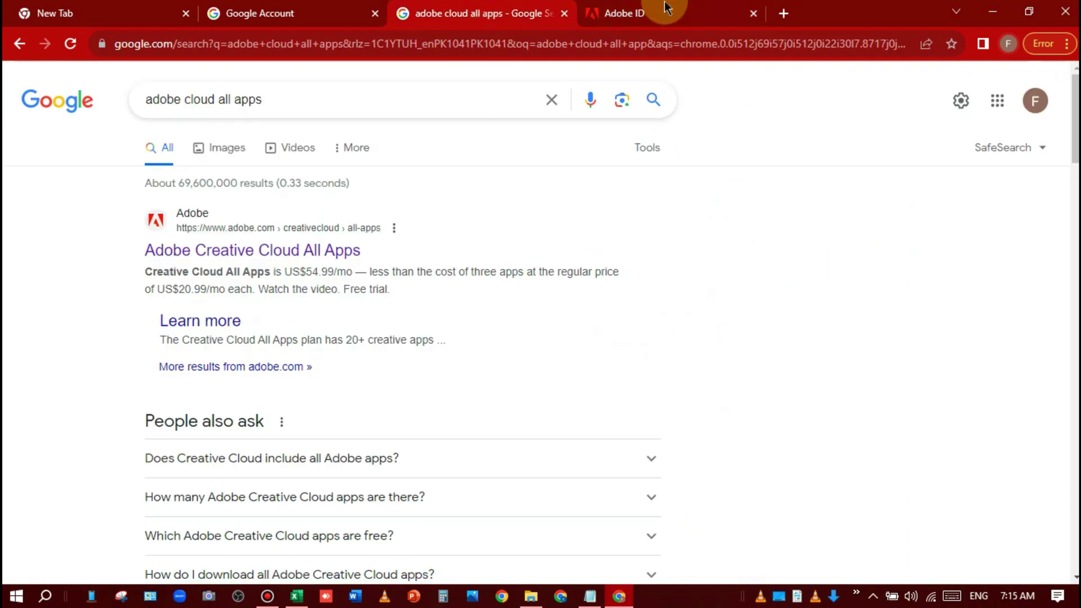
click(666, 8)
click(720, 162)
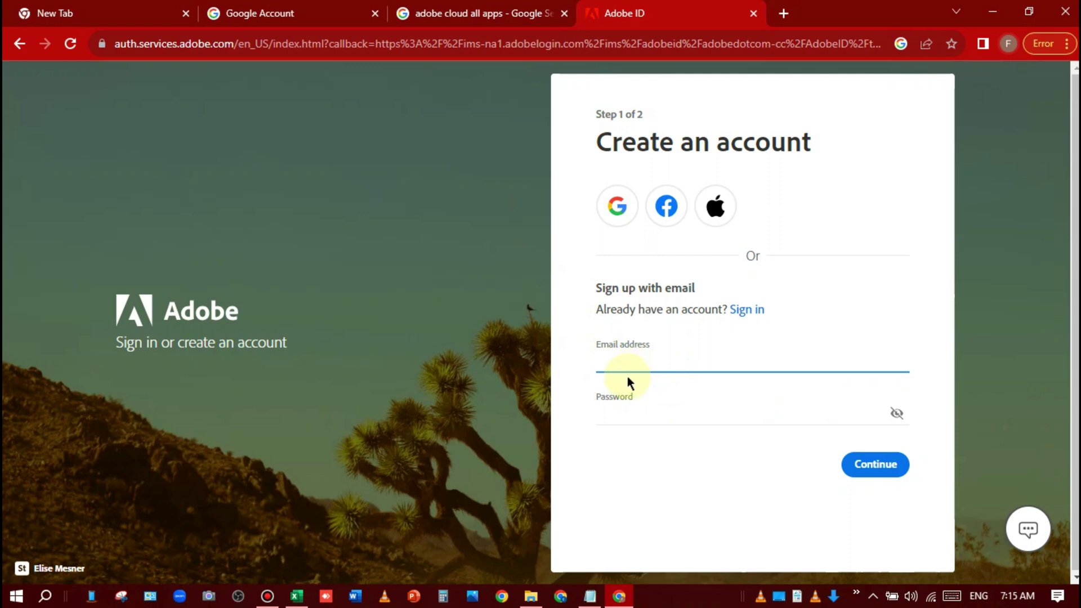
Step: Copy the Google account e-mail into the Adobe form, enter a password, and continue
click(430, 8)
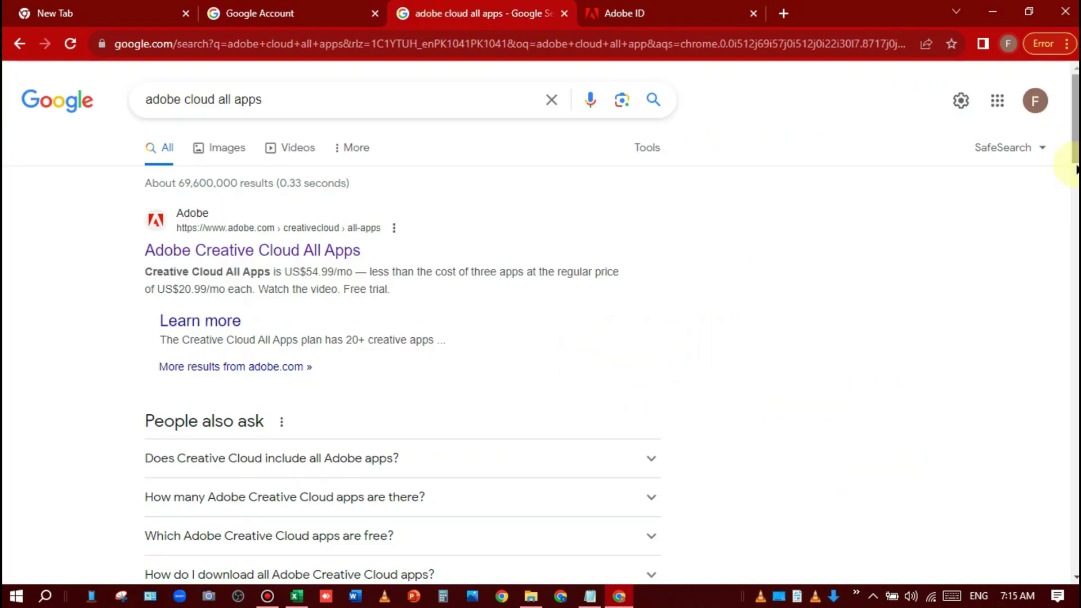
click(1035, 101)
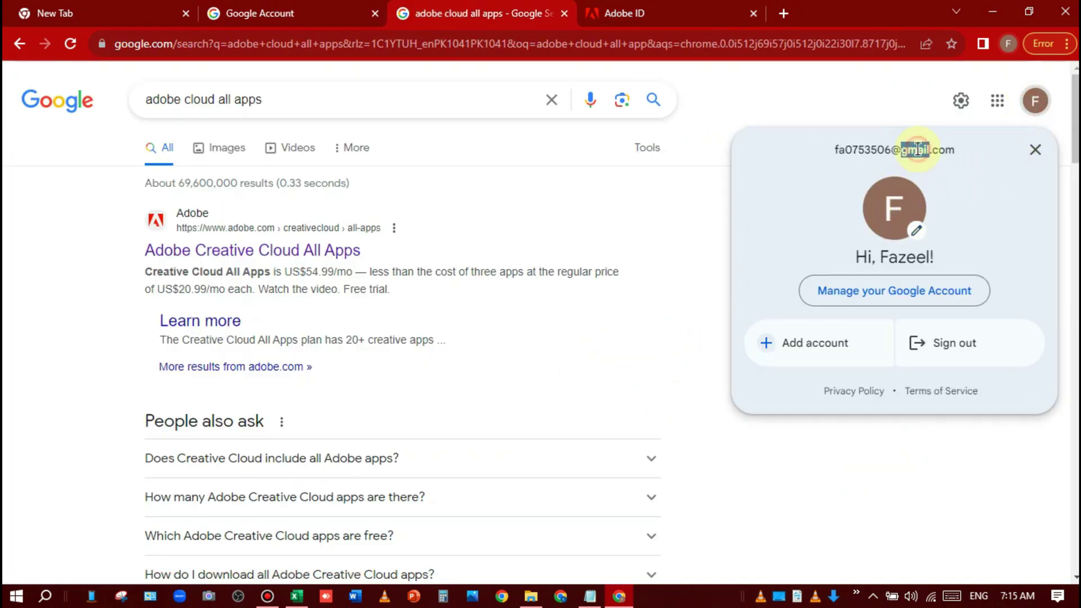
triple_click(918, 149)
key(ctrl+c)
click(648, 13)
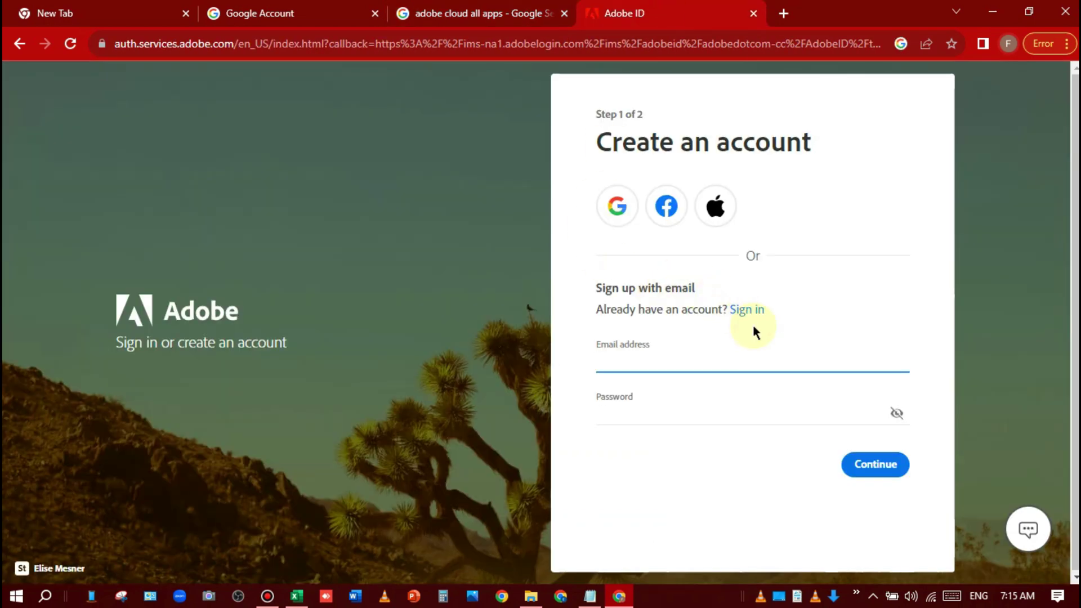
key(ctrl+v)
click(692, 413)
text(a)
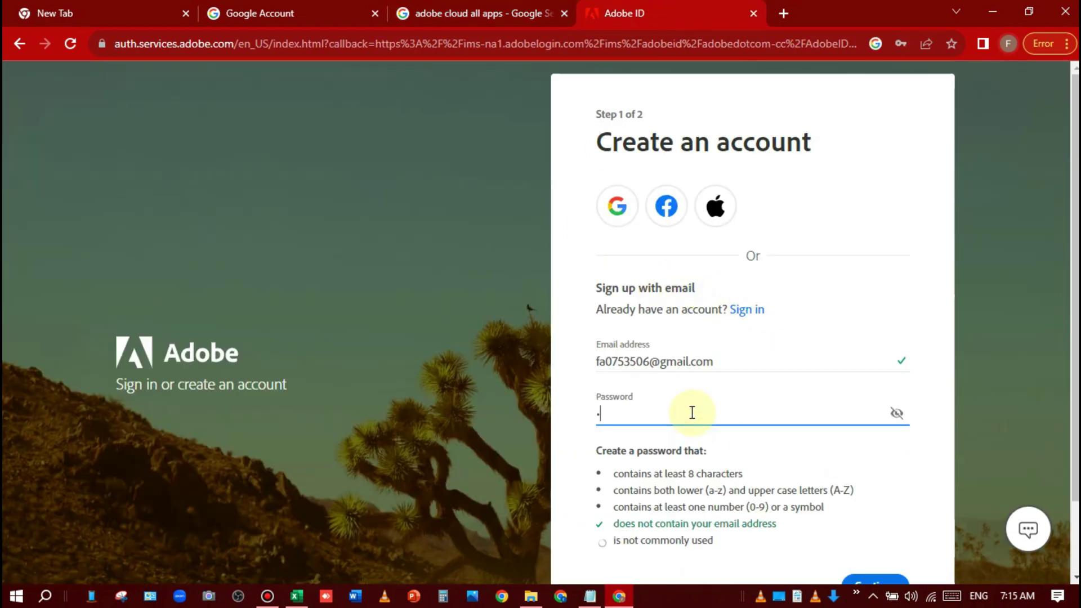
text(a)
scroll(893, 550, down, 2)
click(878, 502)
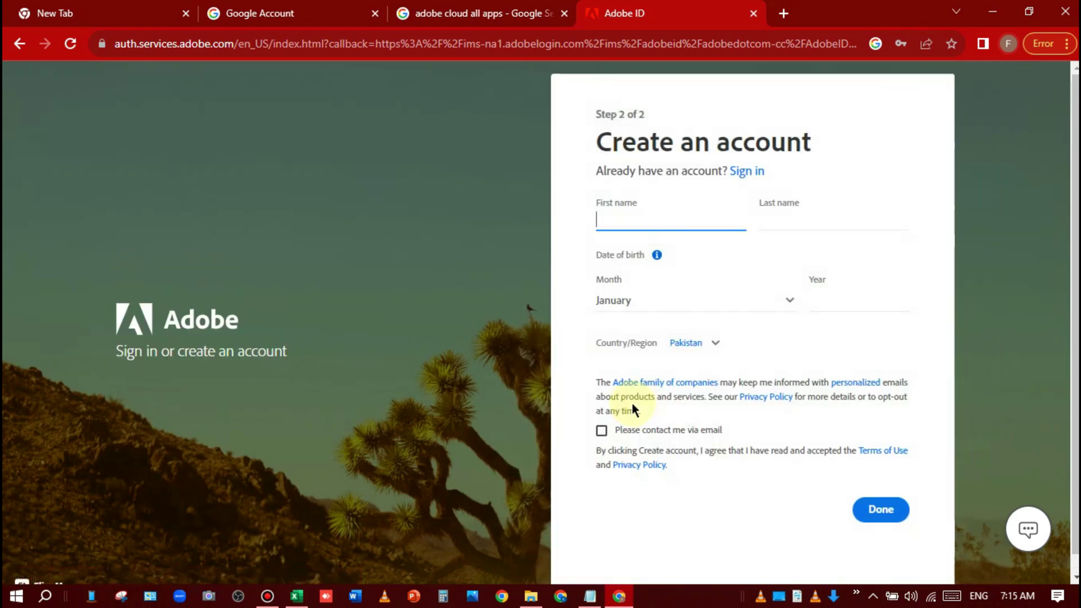
Step: Enter the first and last name and set the birth date to September 1990
click(928, 272)
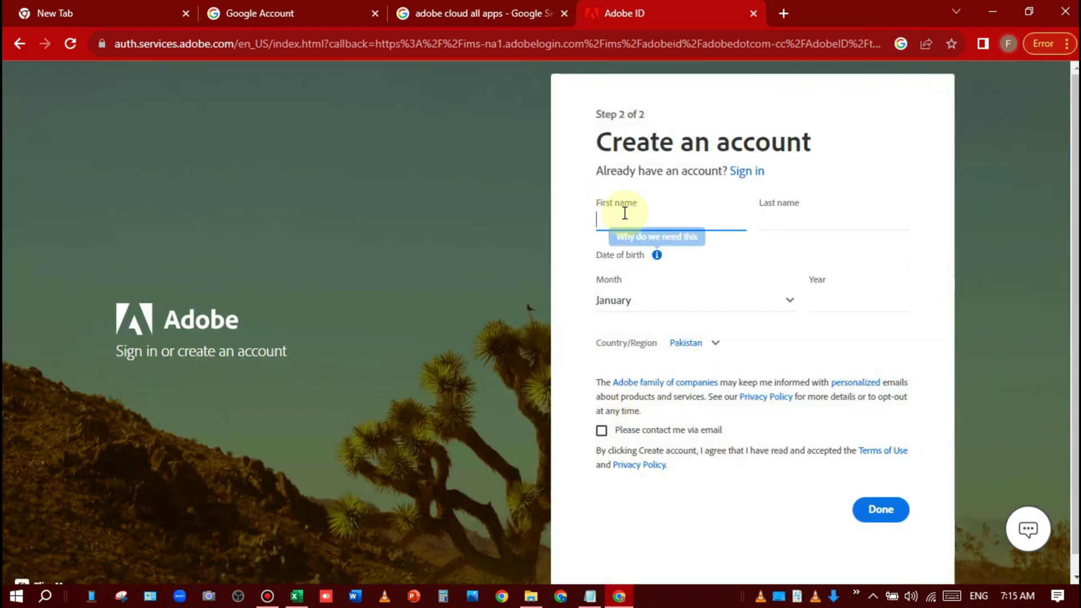
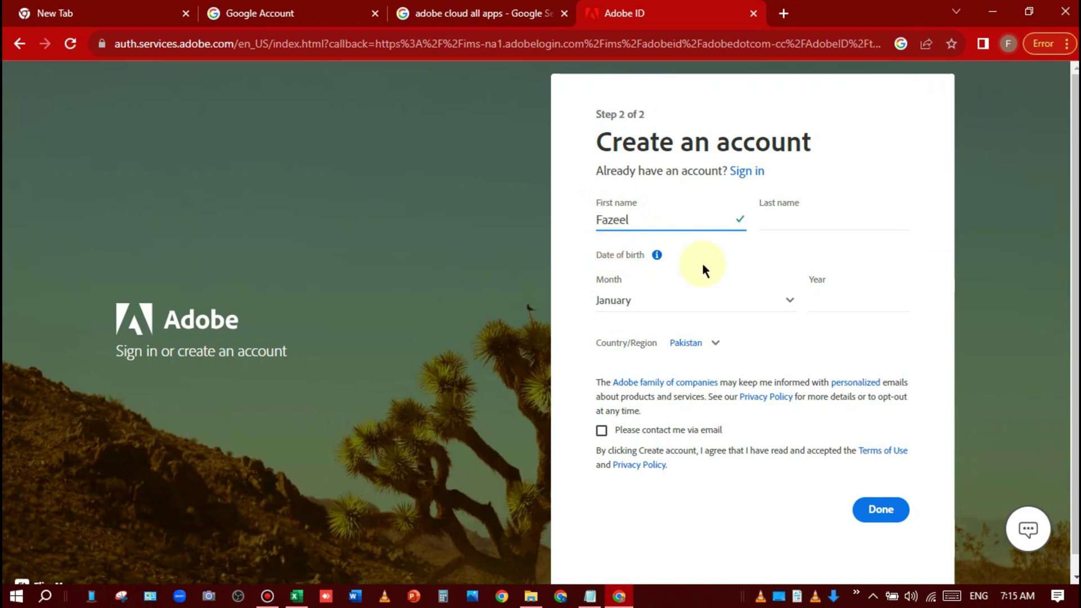
click(775, 221)
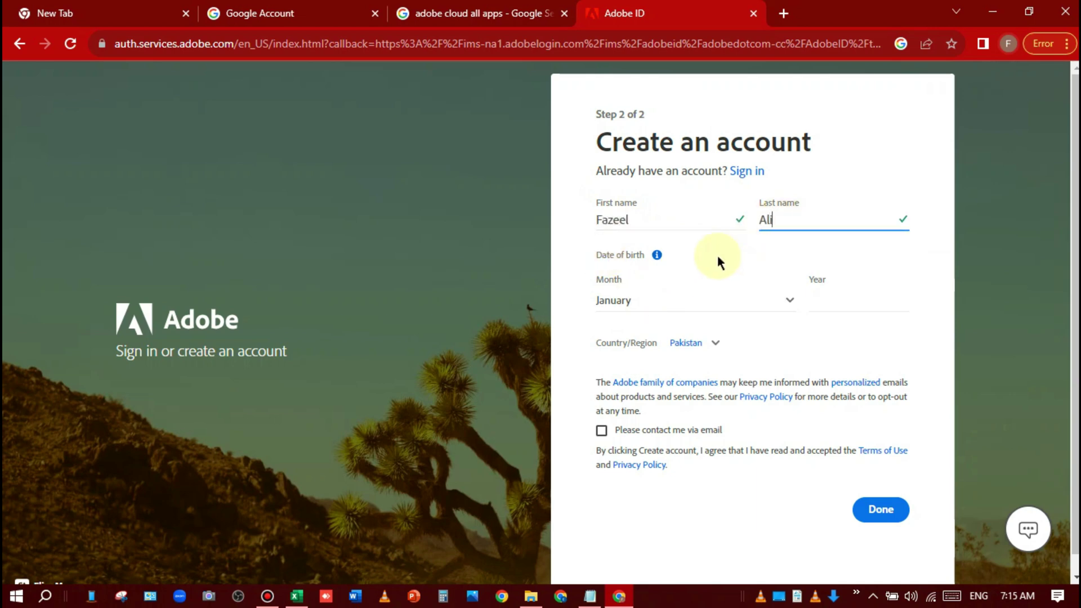
click(733, 302)
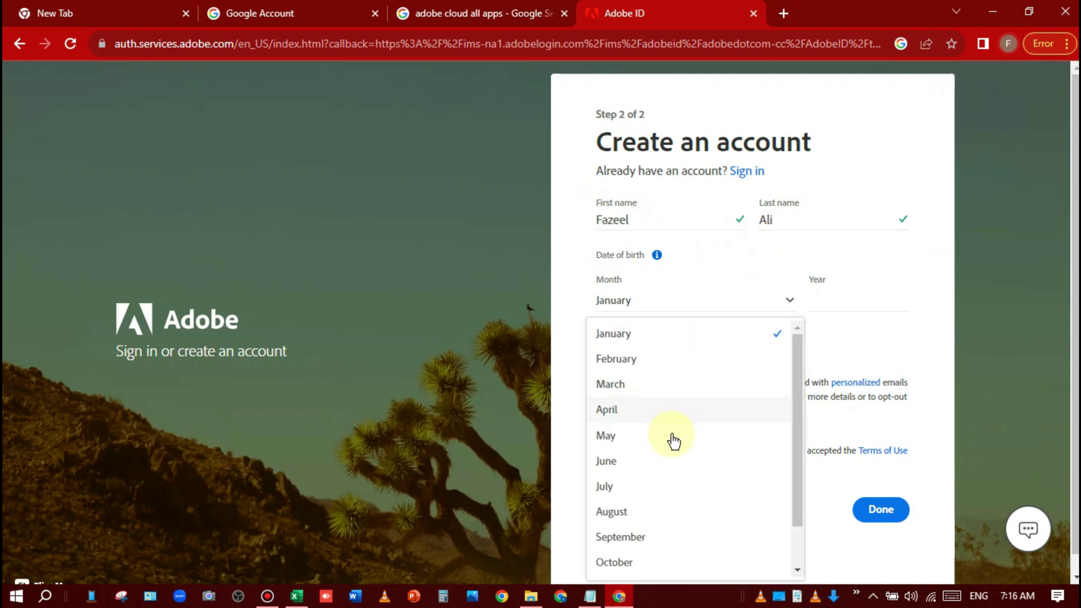
click(667, 541)
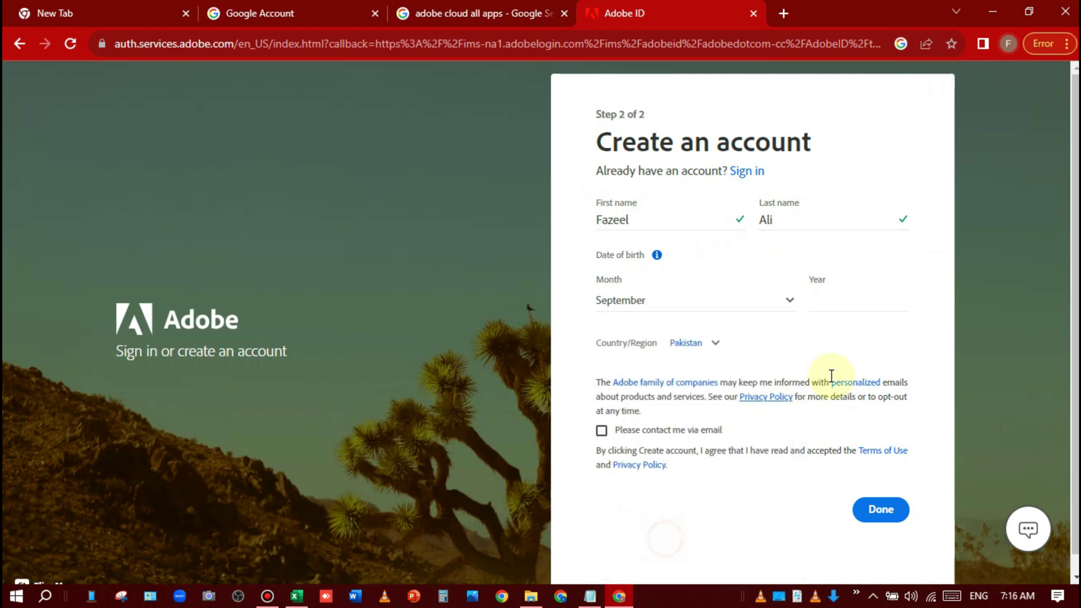
click(861, 302)
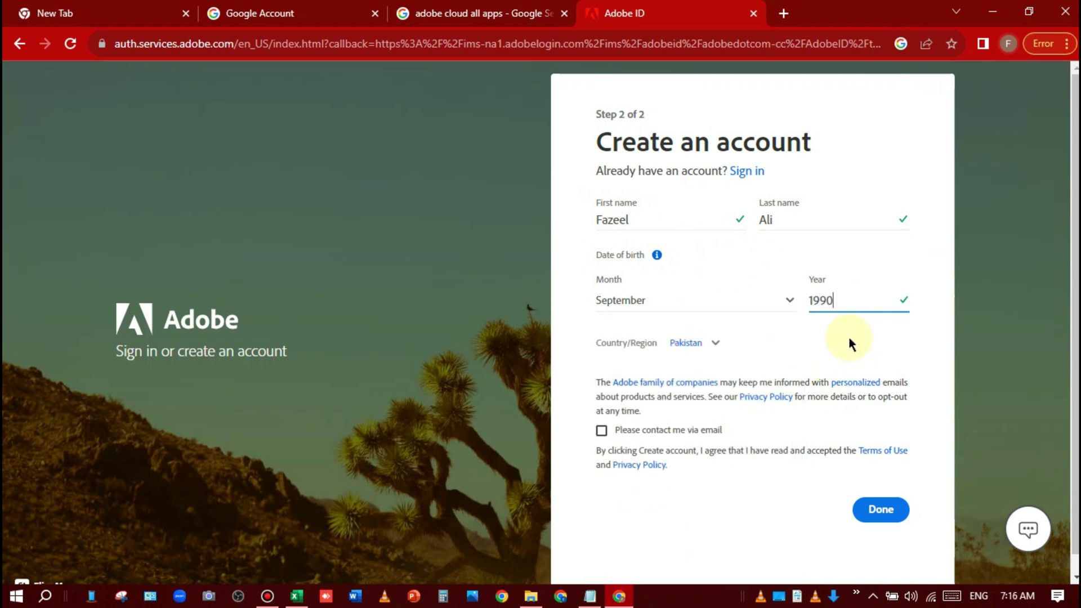
Step: Set the country to United States and submit the account details
click(709, 347)
key(u)
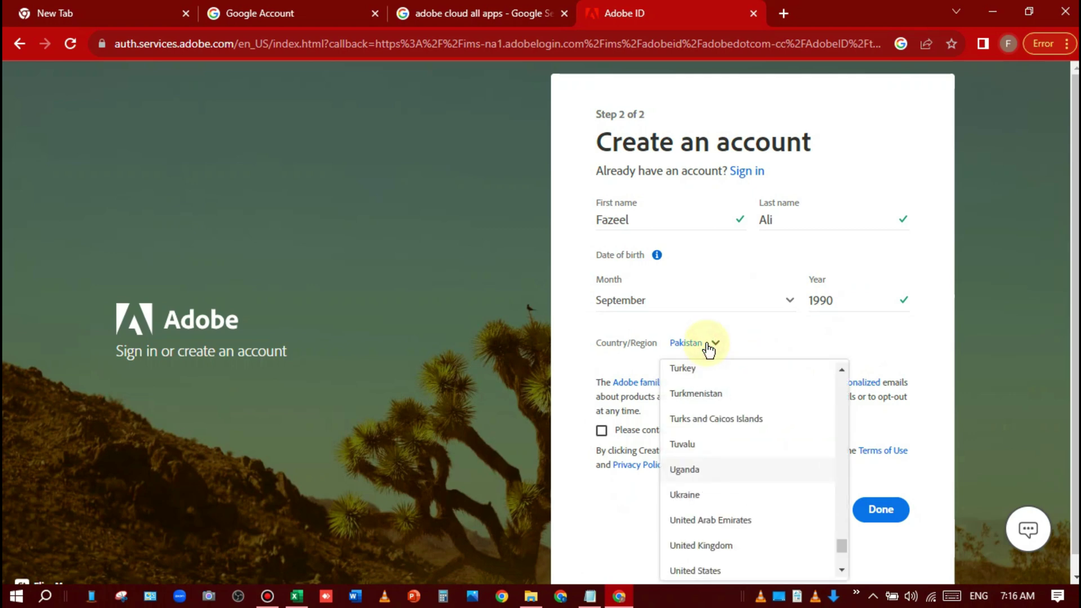
key(n)
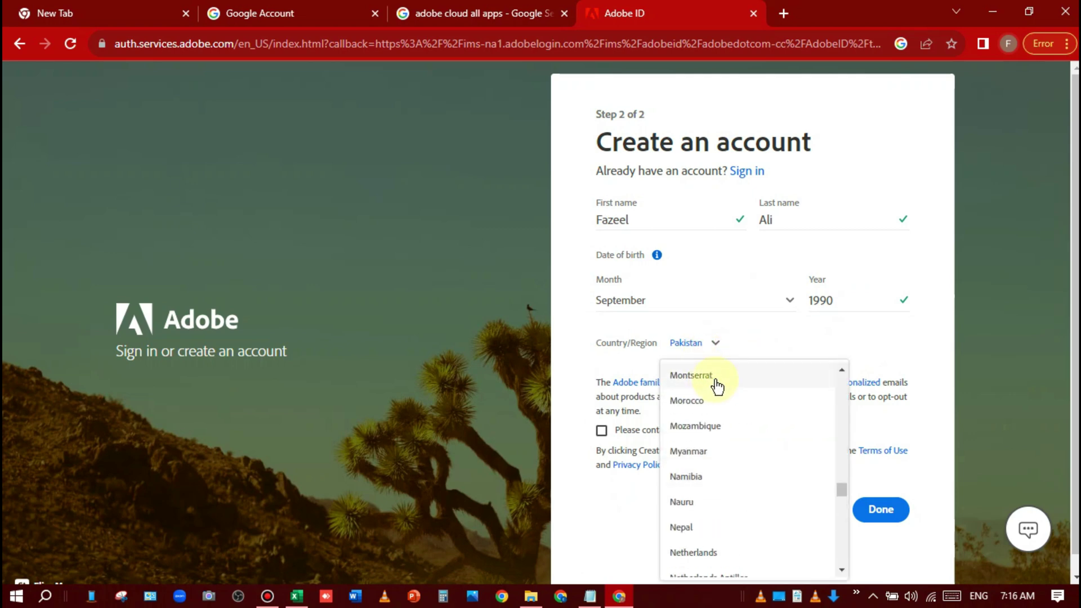
key(u)
scroll(750, 560, down, 3)
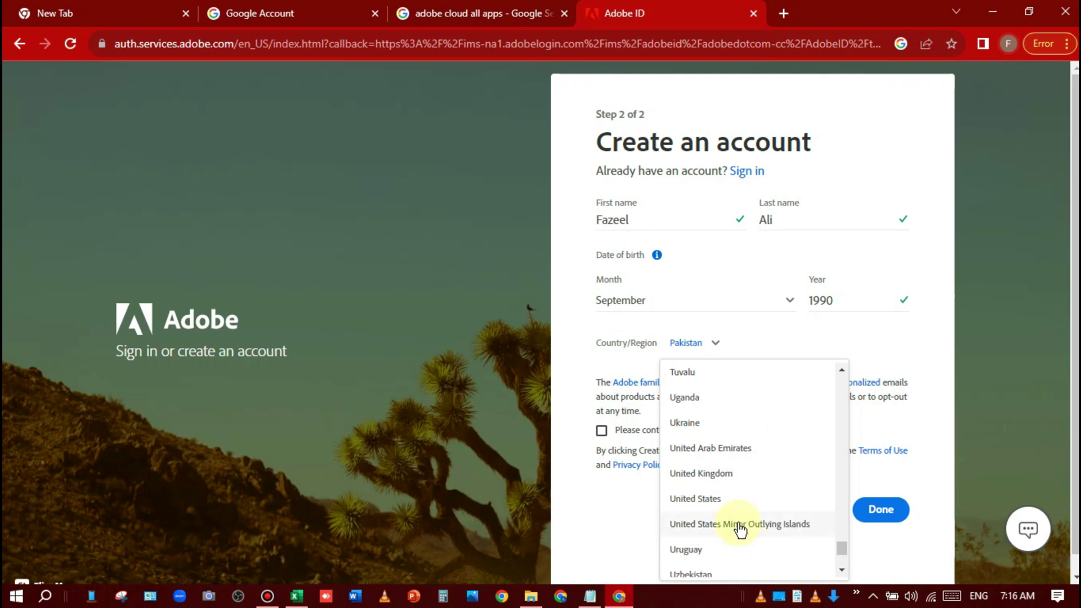
click(734, 502)
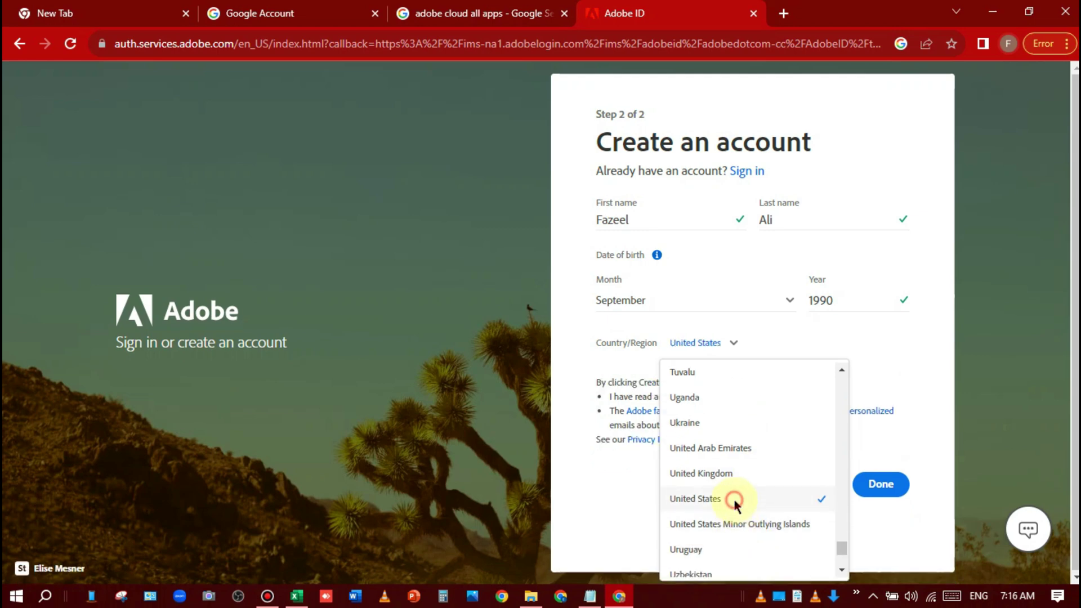
click(884, 487)
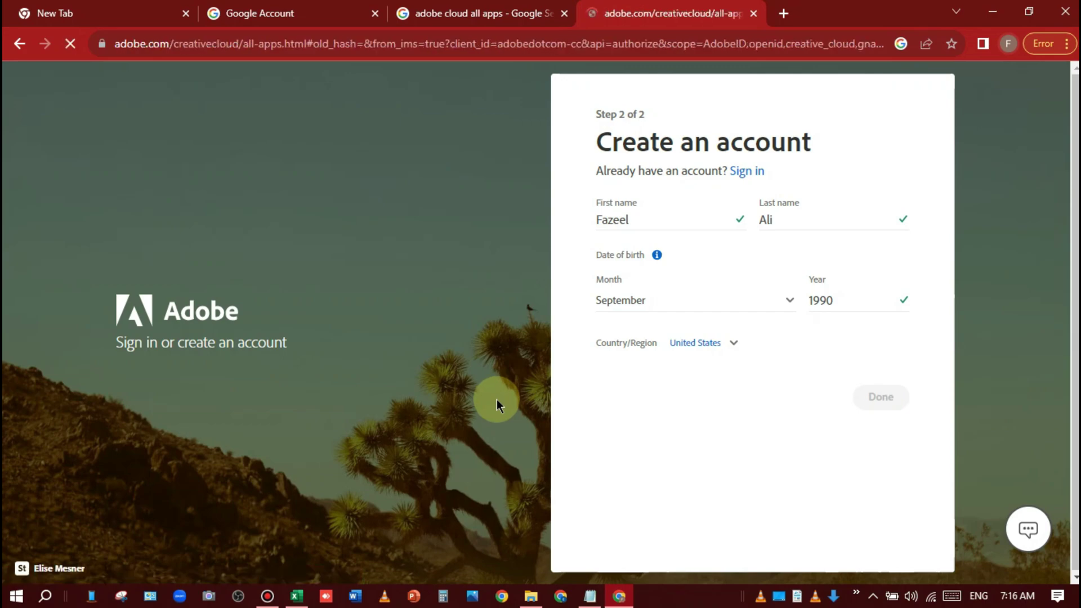
Step: Scroll the All Apps page and start the Creative Cloud All Apps free trial from the bottom banner
scroll(533, 265, down, 15)
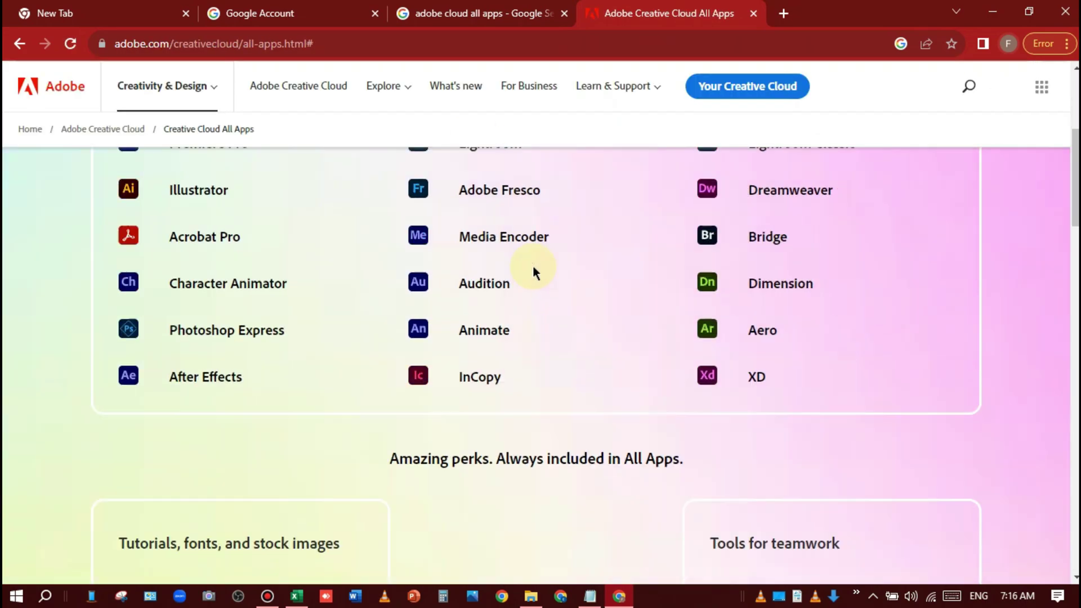
scroll(518, 262, down, 7)
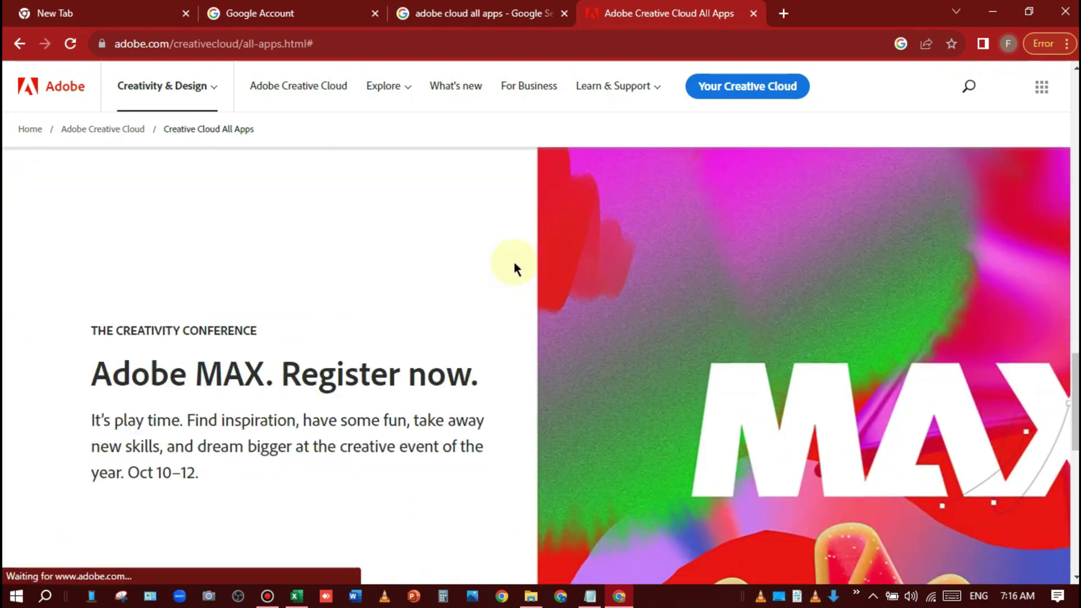
scroll(515, 262, up, 4)
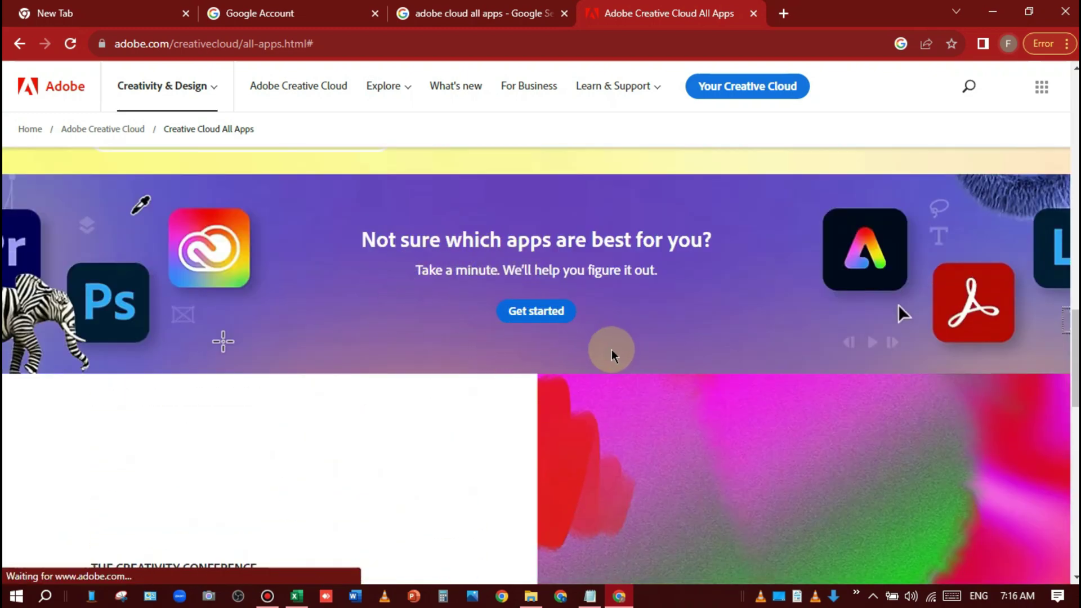
scroll(612, 350, down, 5)
scroll(518, 335, down, 5)
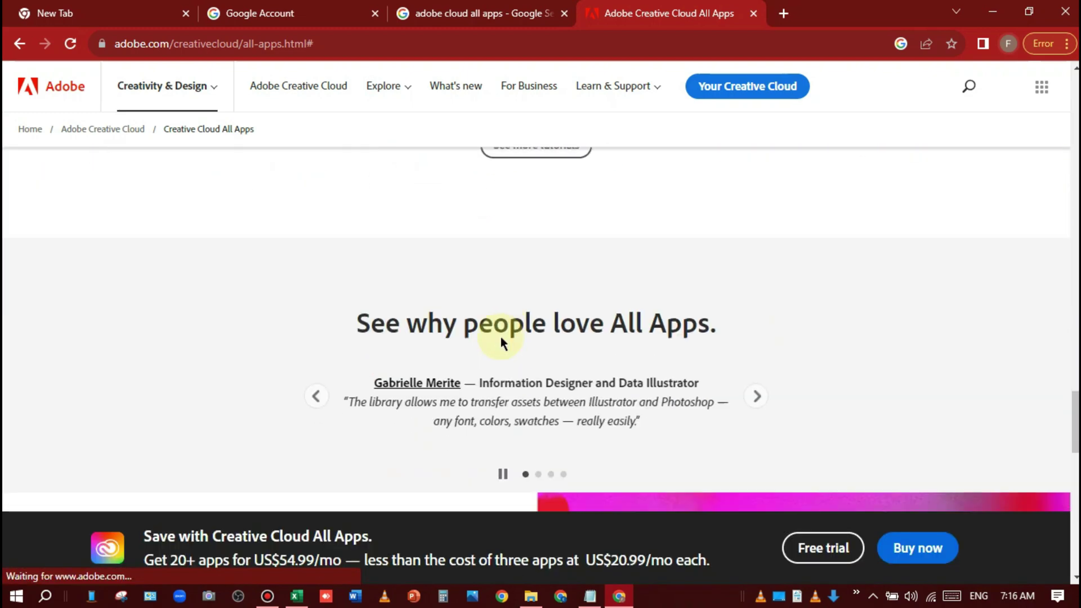
scroll(500, 333, down, 6)
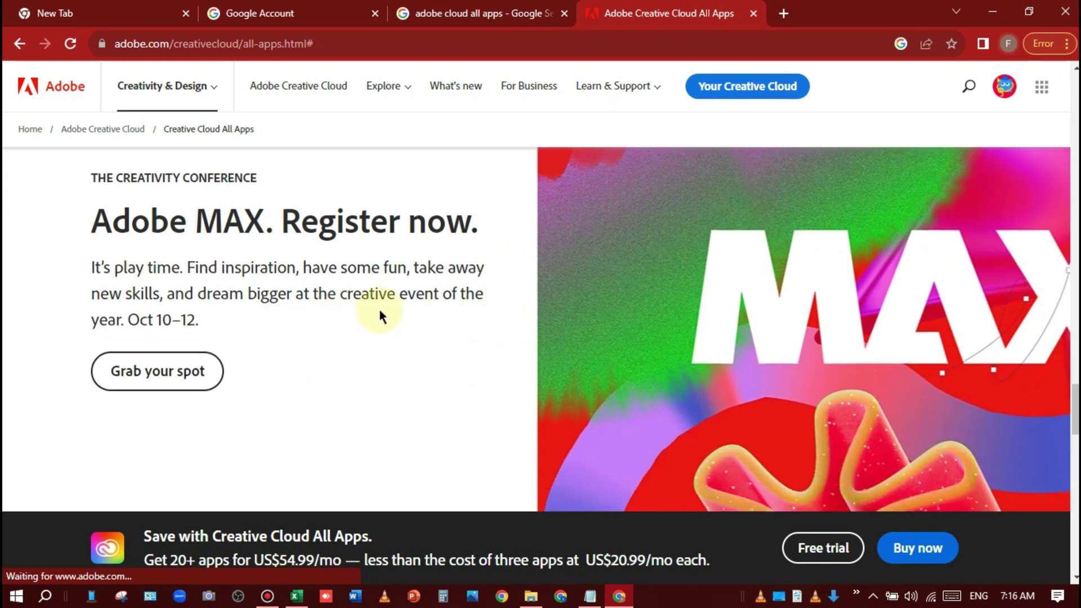
scroll(386, 328, down, 12)
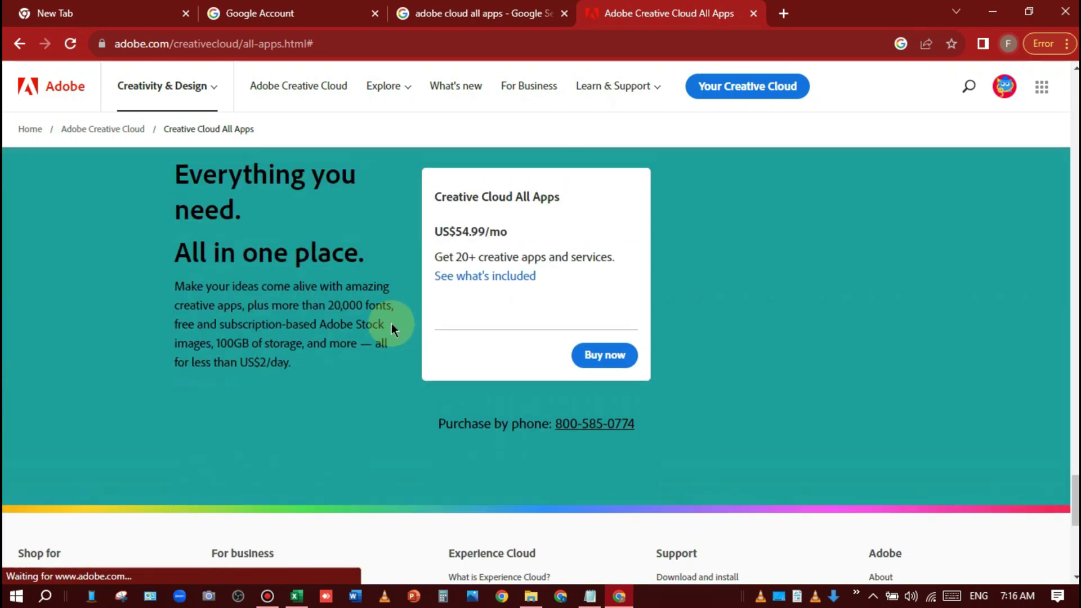
scroll(392, 321, down, 8)
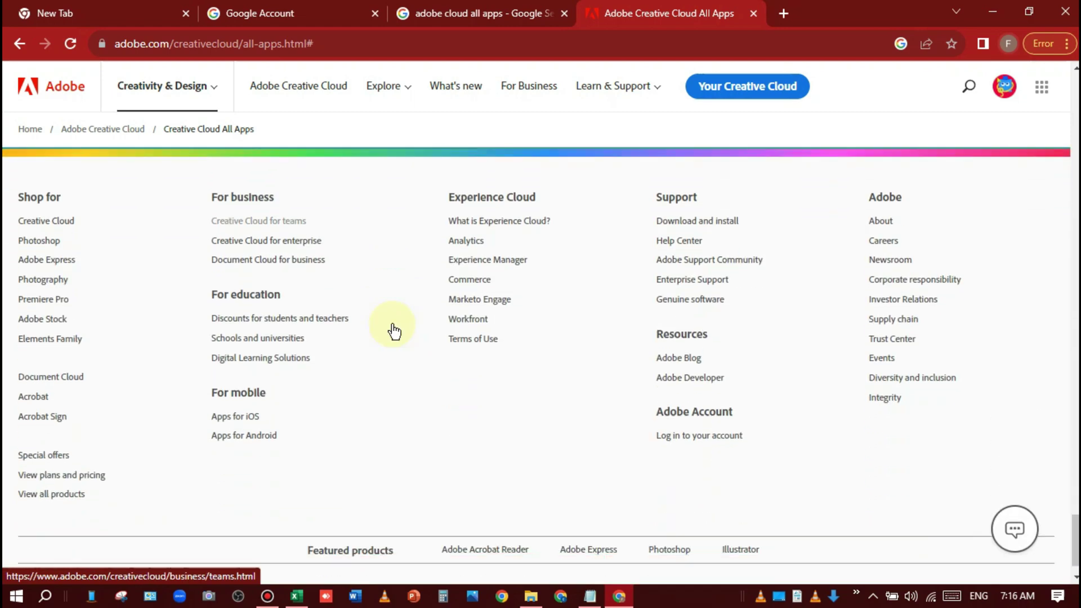
scroll(394, 331, up, 8)
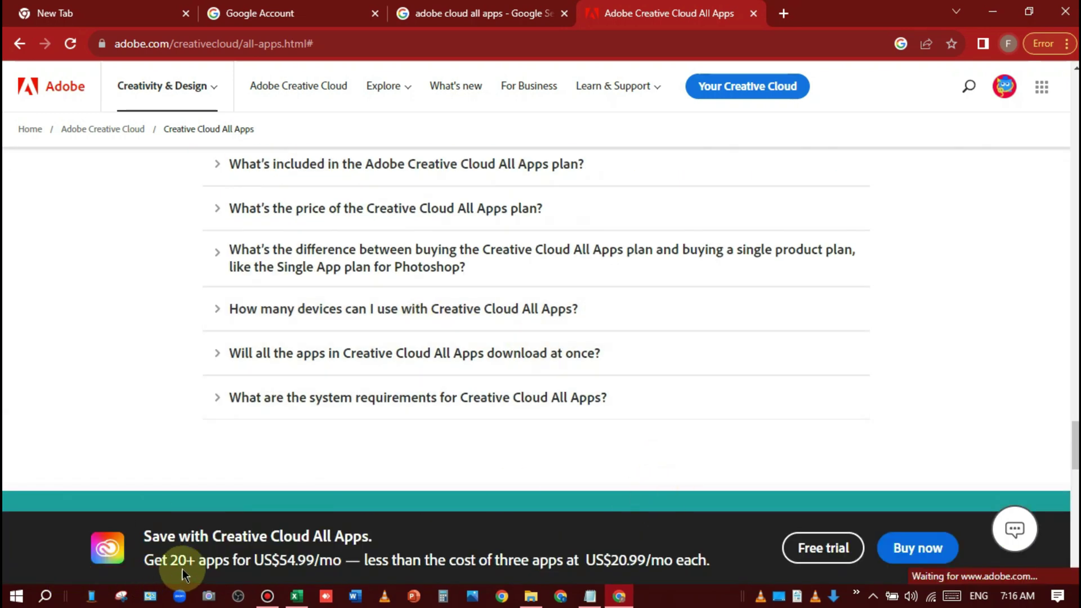
click(826, 557)
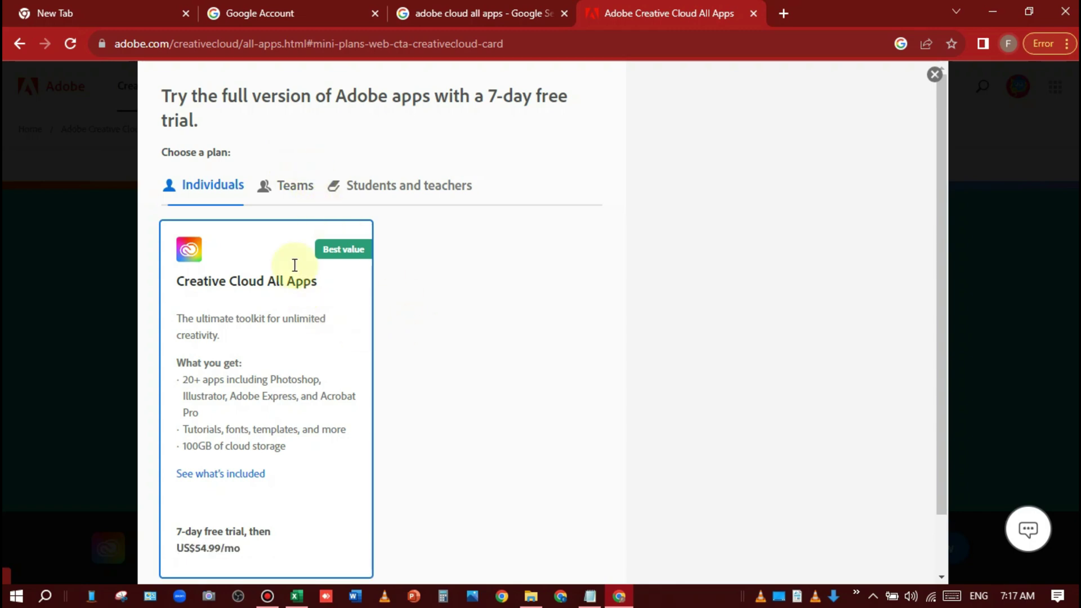
Step: Switch the offer to the Teams plan and continue with the All Apps 14-day team trial
click(294, 188)
scroll(377, 321, down, 3)
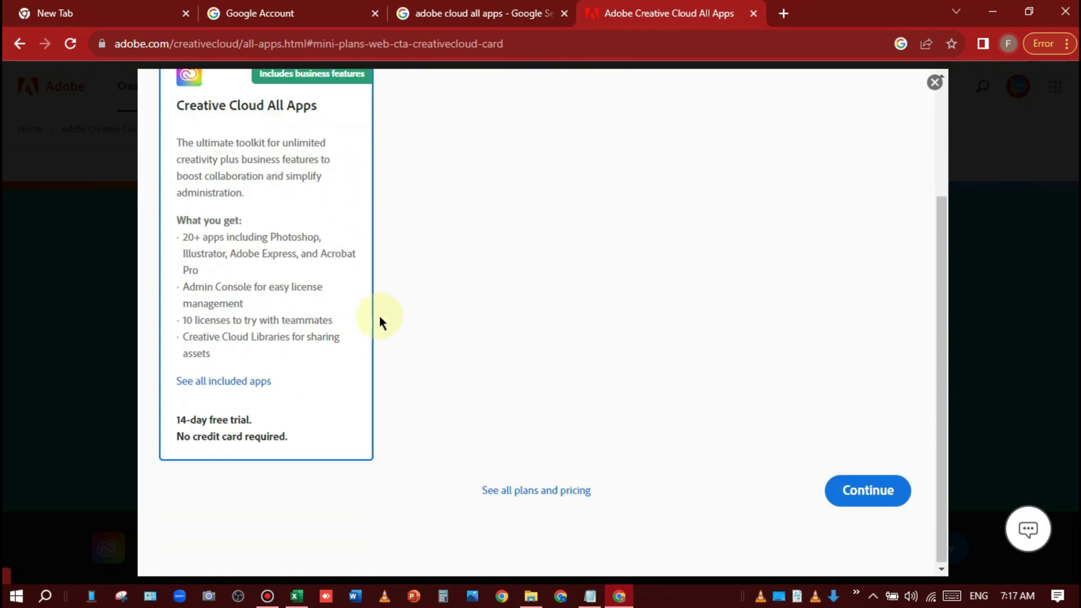
scroll(338, 270, up, 3)
scroll(369, 403, down, 3)
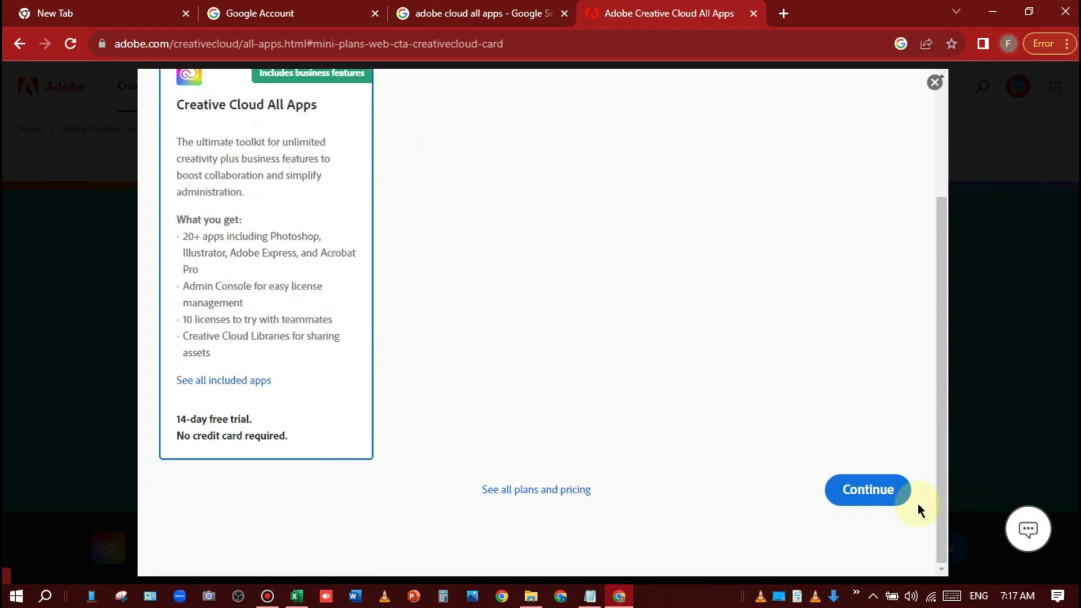
click(893, 490)
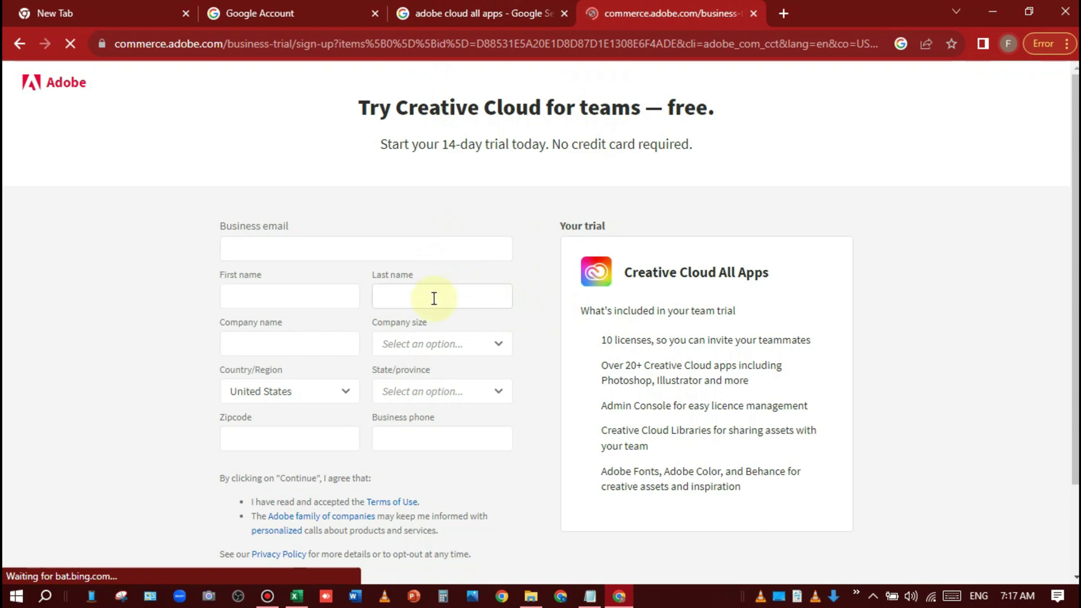
Step: Paste the business e-mail and fill in the first name, last name and company name fields
click(282, 251)
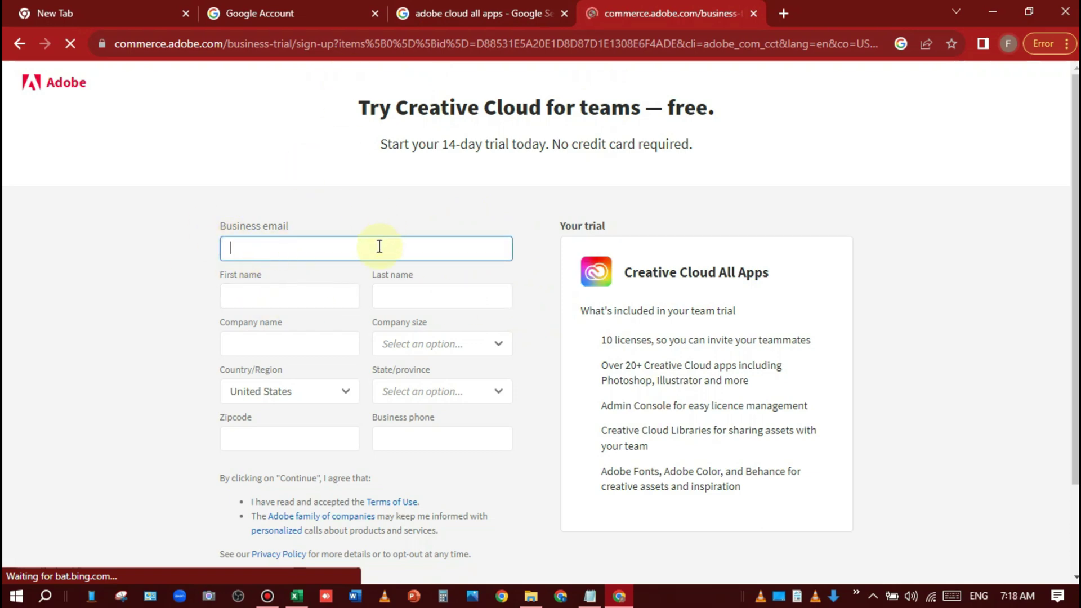
key(ctrl+v)
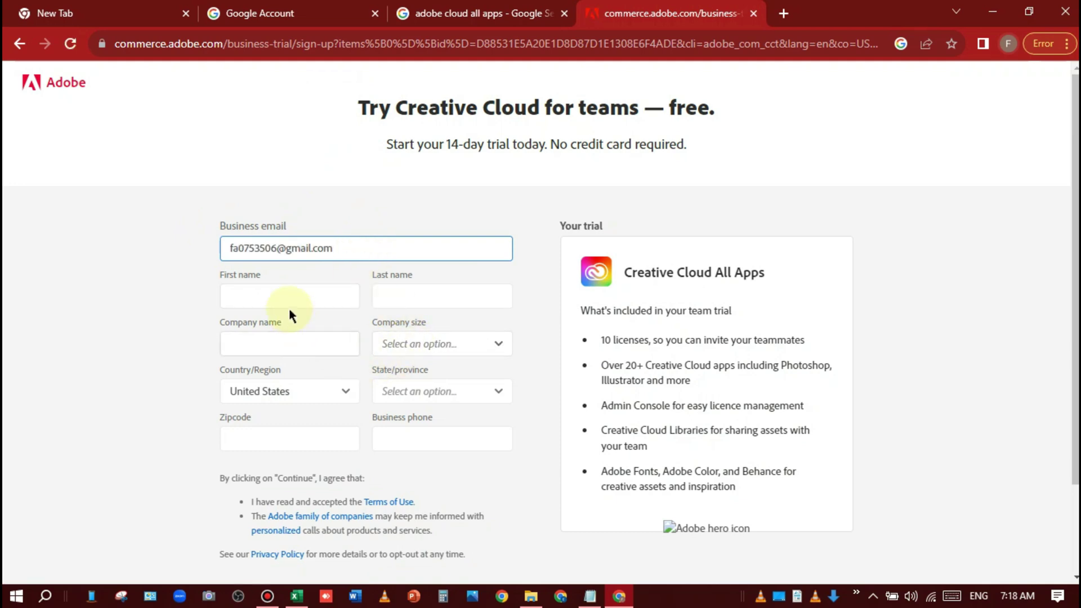
click(281, 298)
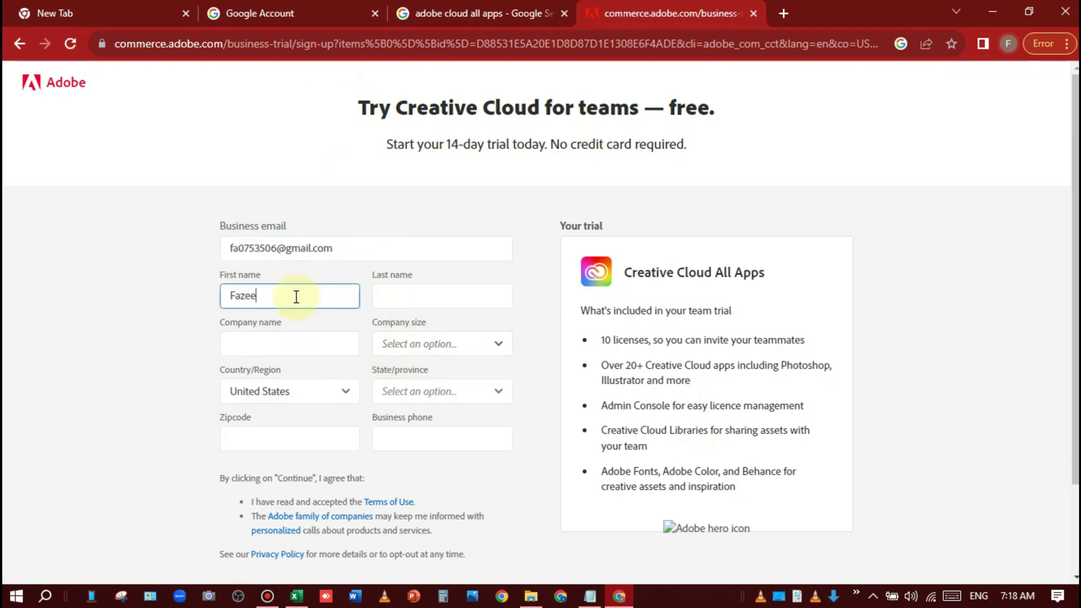
click(435, 302)
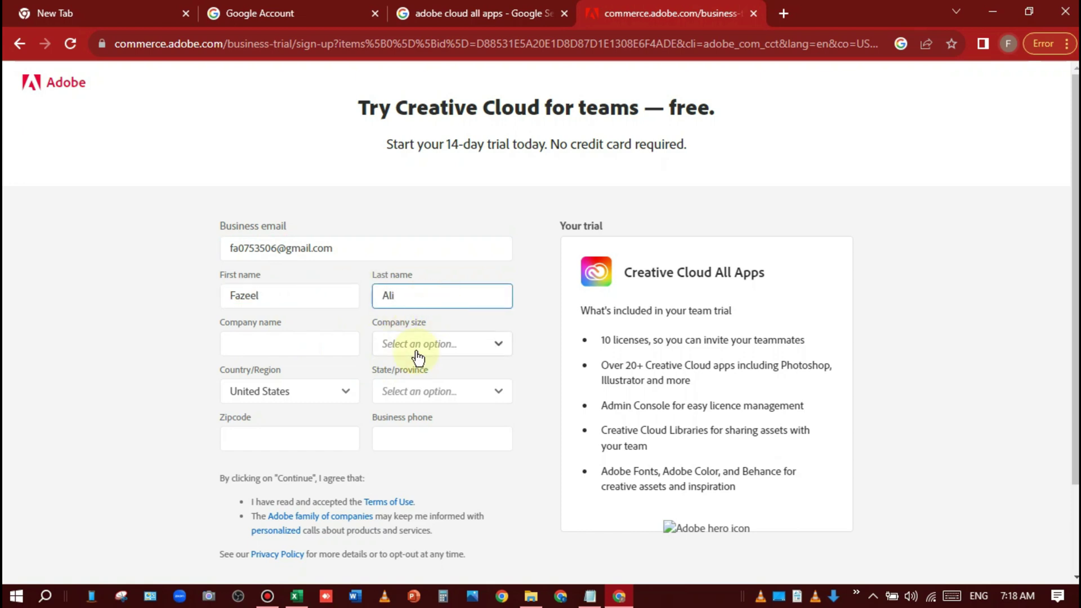
click(298, 352)
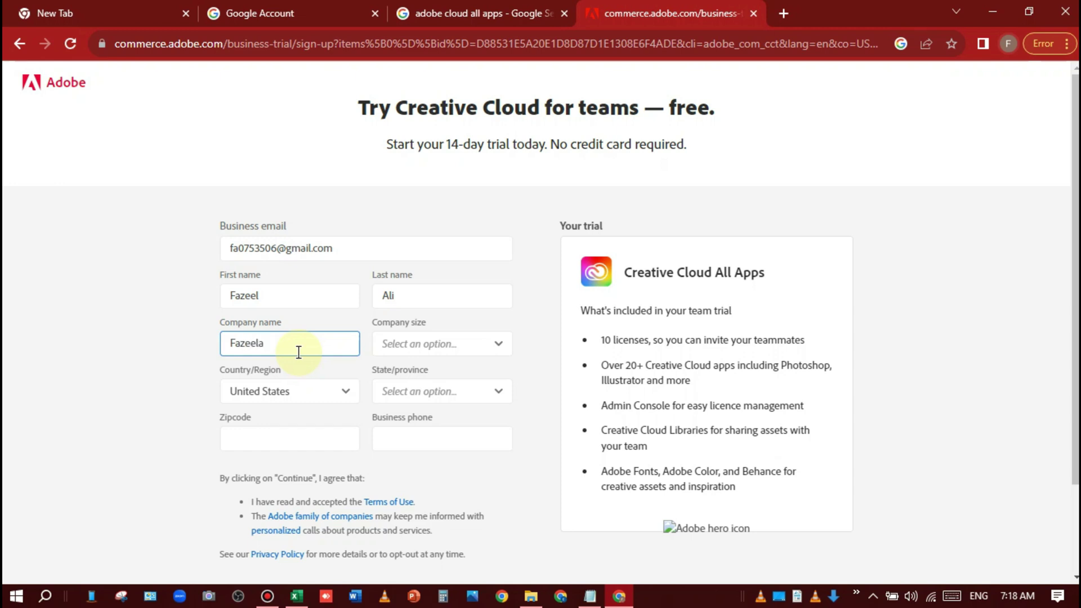
Step: Attempt to open the Company size dropdown, then reload the sign-up page
click(448, 342)
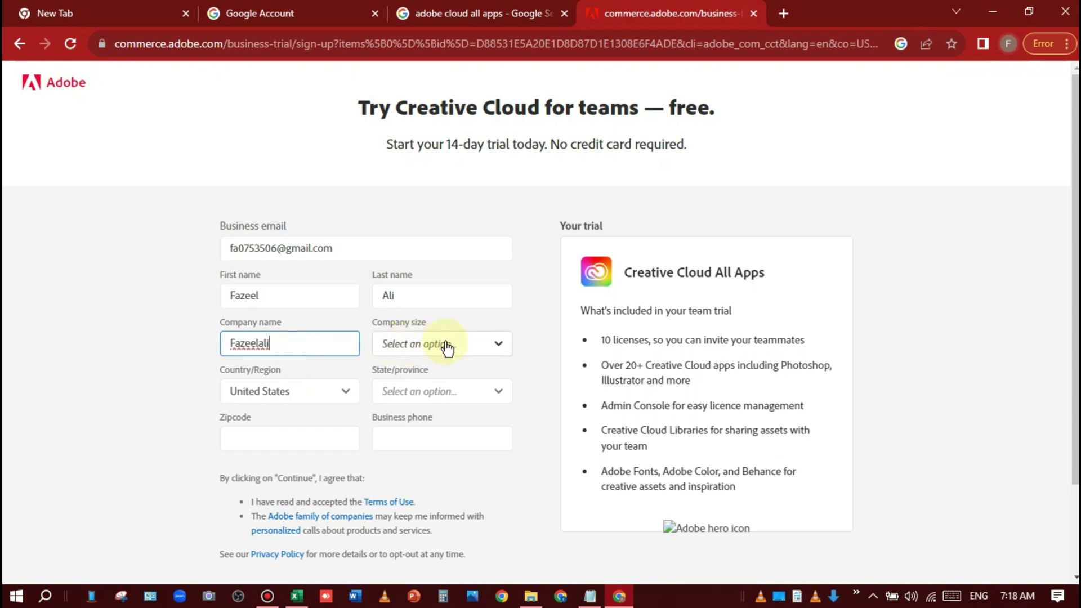
click(505, 346)
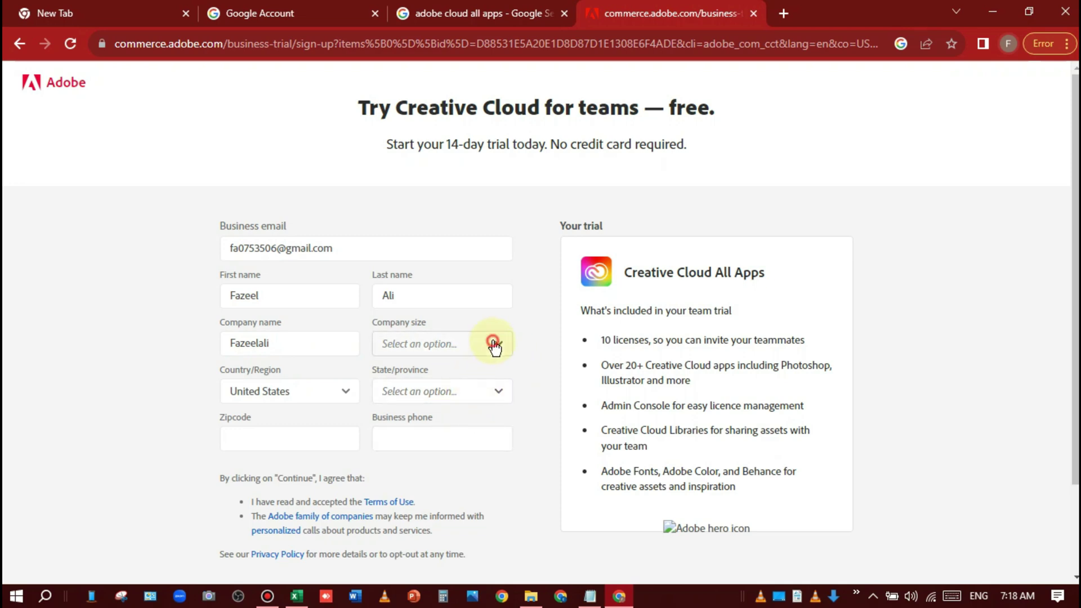
scroll(508, 397, down, 1)
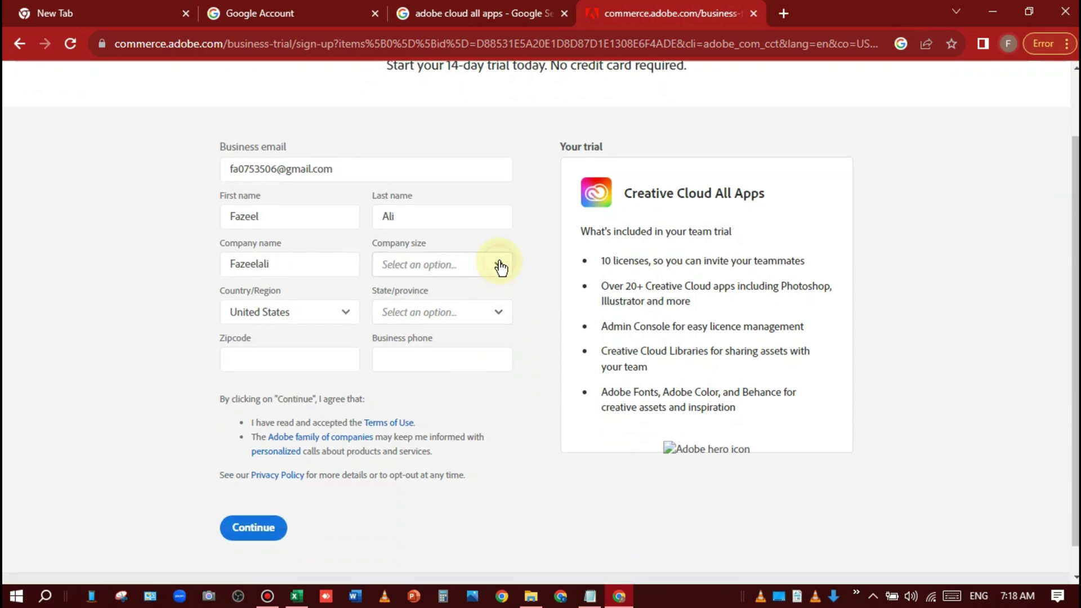
scroll(488, 285, up, 1)
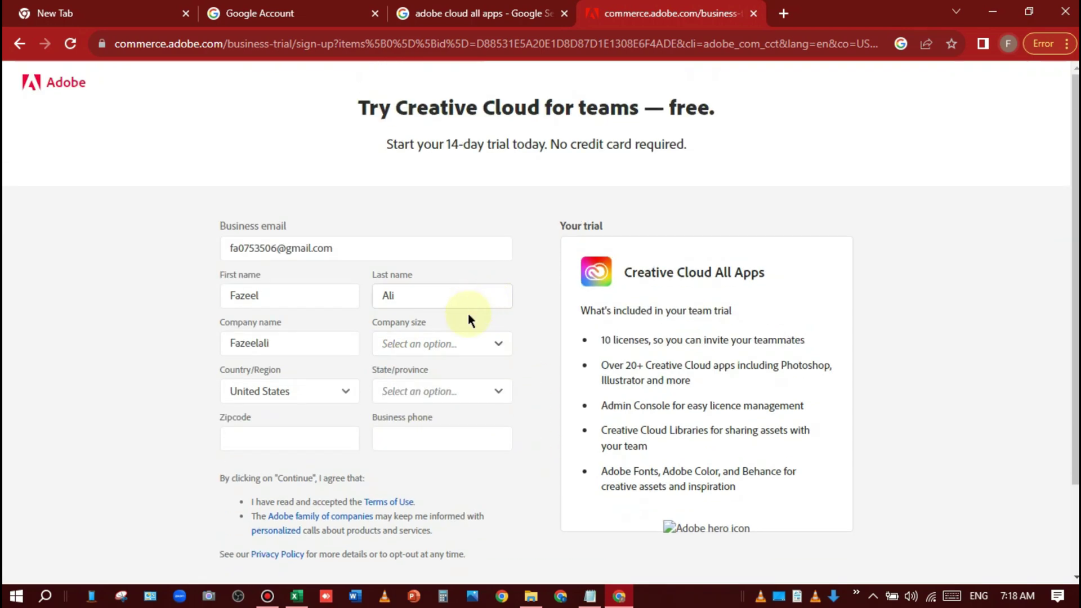
click(77, 49)
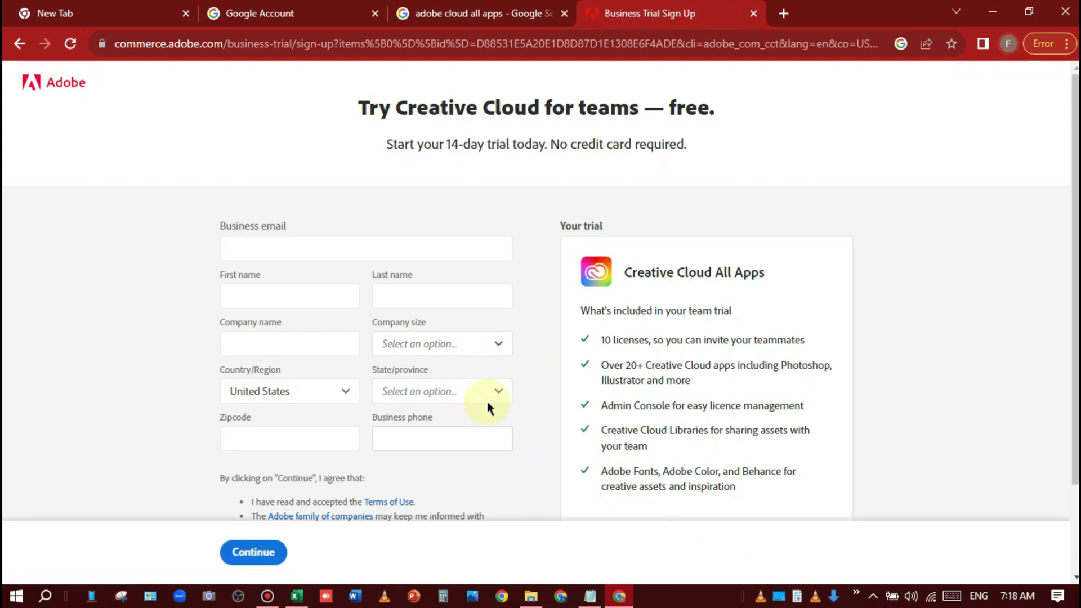
Step: Set Company size to 1-9 and State to Arizona, then paste the business e-mail
click(478, 344)
click(427, 386)
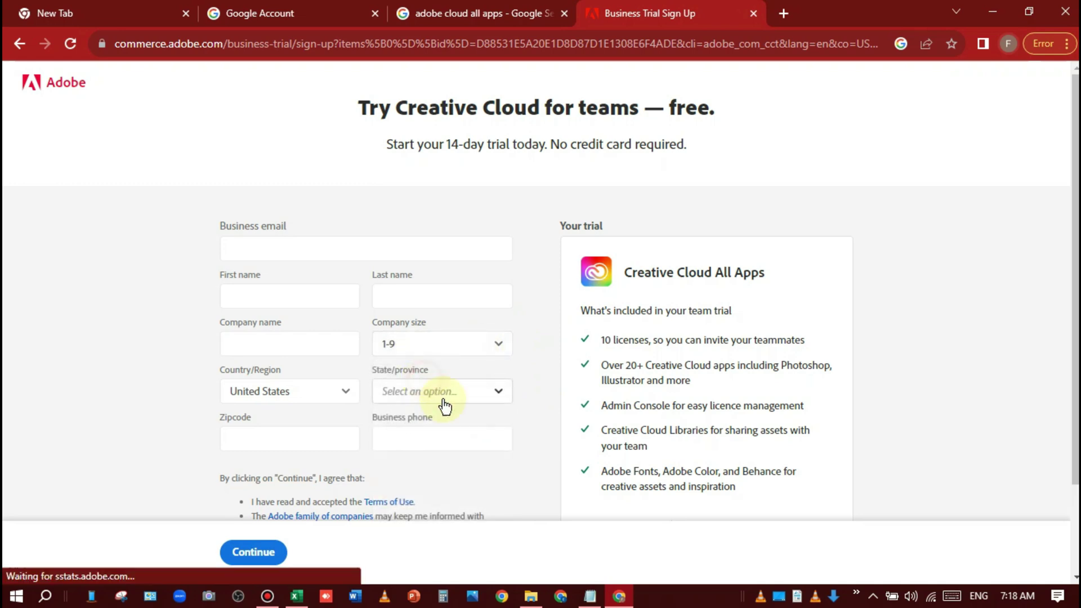
click(478, 395)
scroll(416, 510, down, 3)
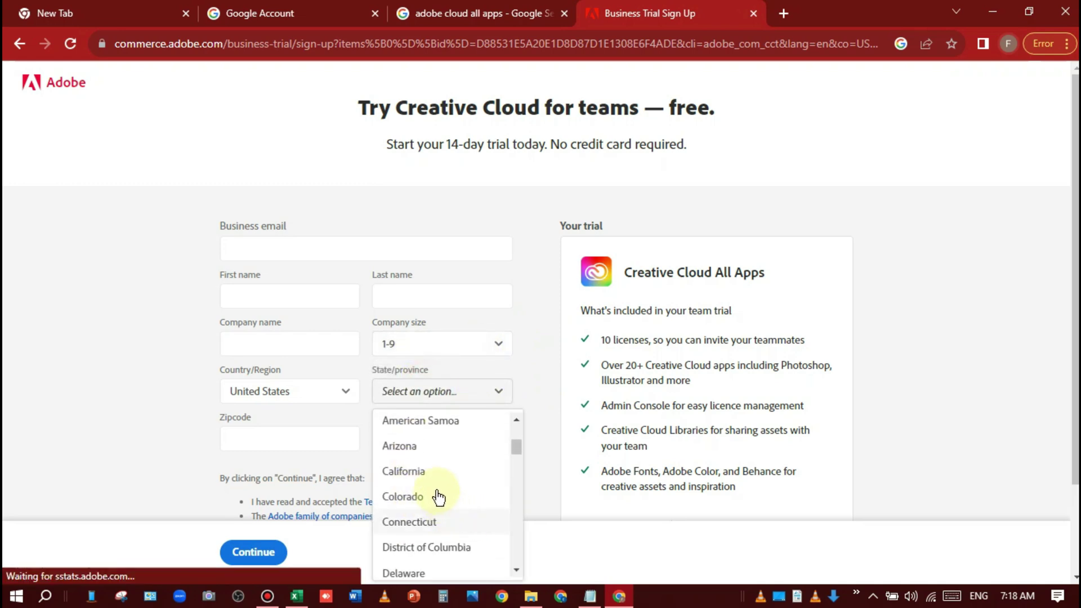
click(445, 446)
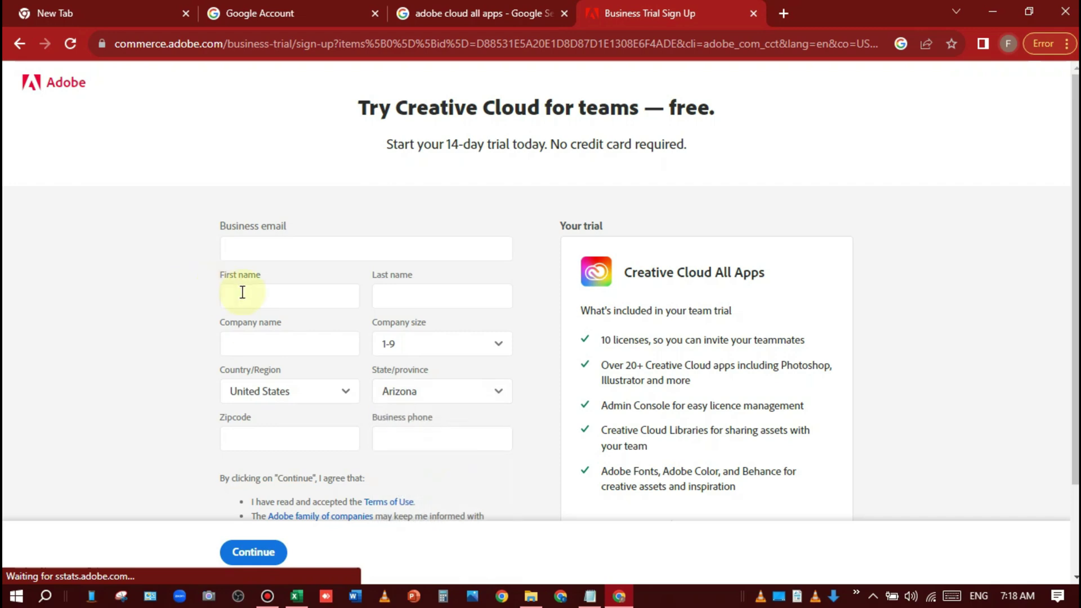
click(297, 249)
key(ctrl+v)
click(296, 300)
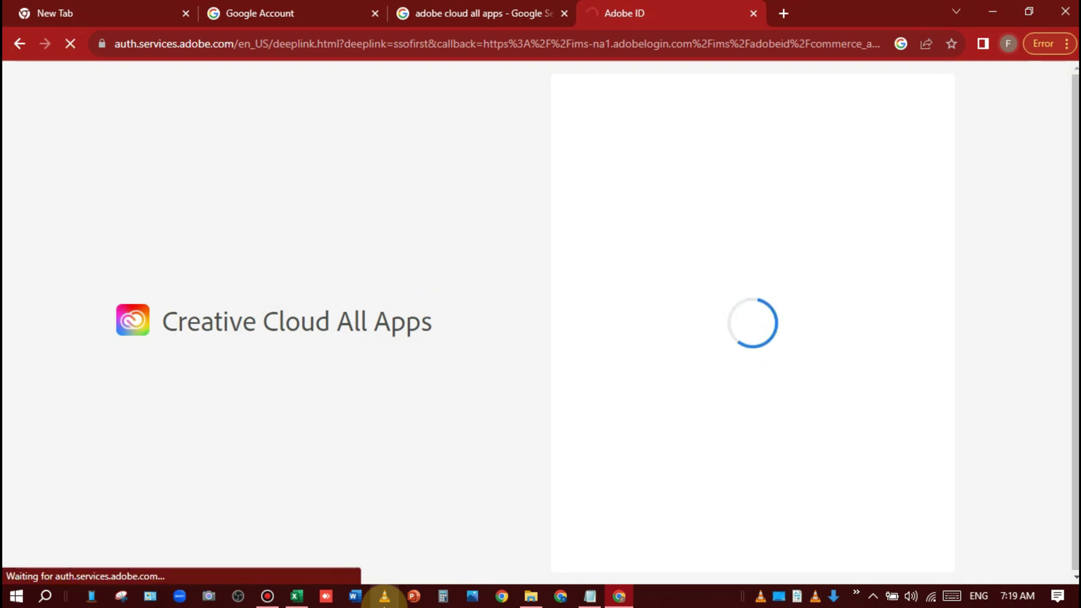
Step: Enter the company name, choose Company size 1-9 and State Arizona
scroll(331, 304, down, 3)
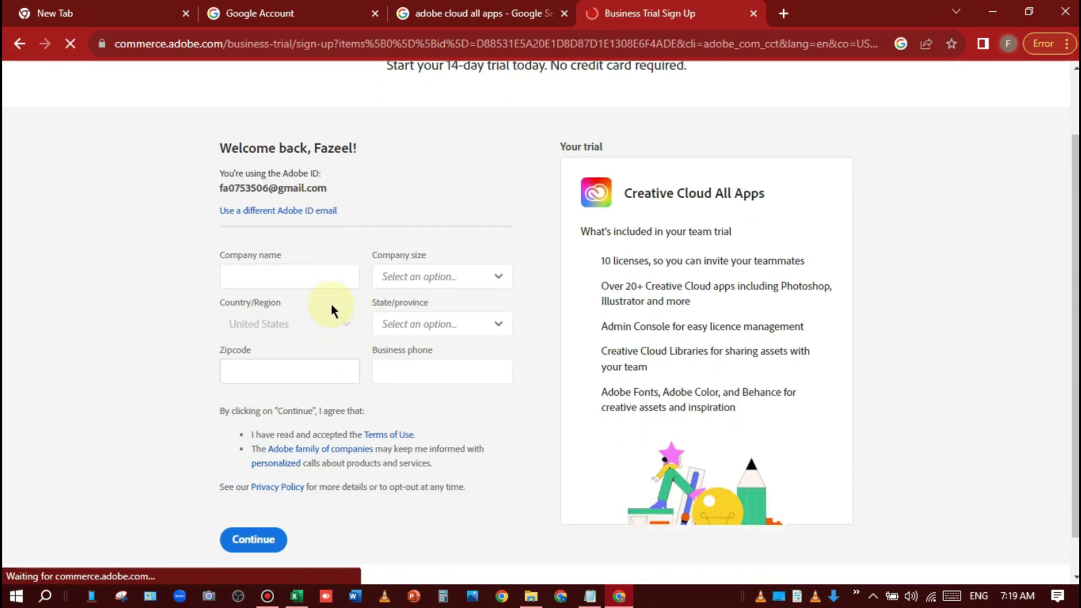
click(296, 278)
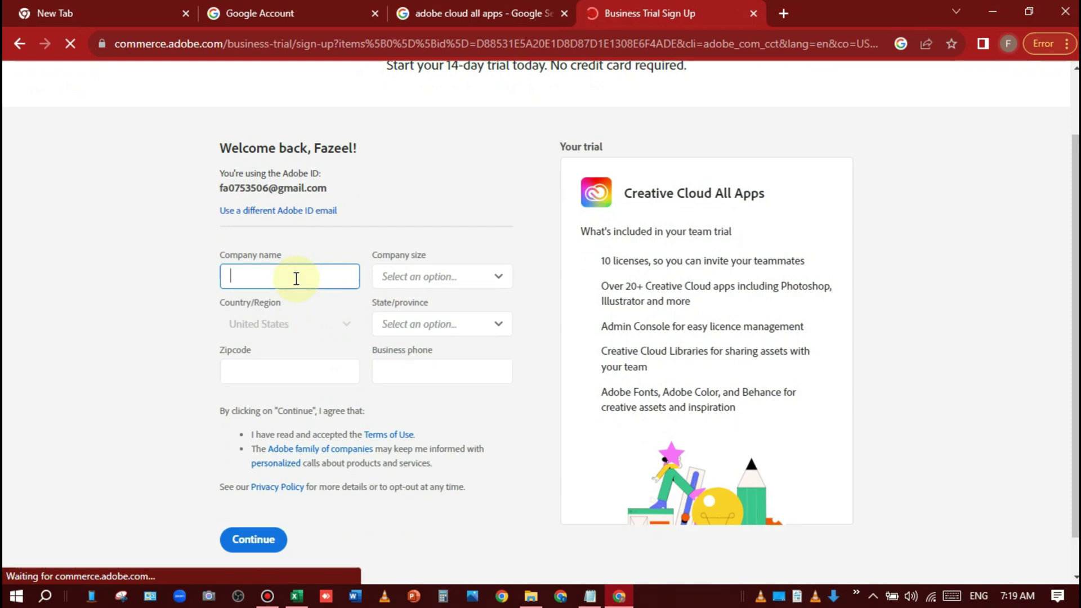
click(480, 276)
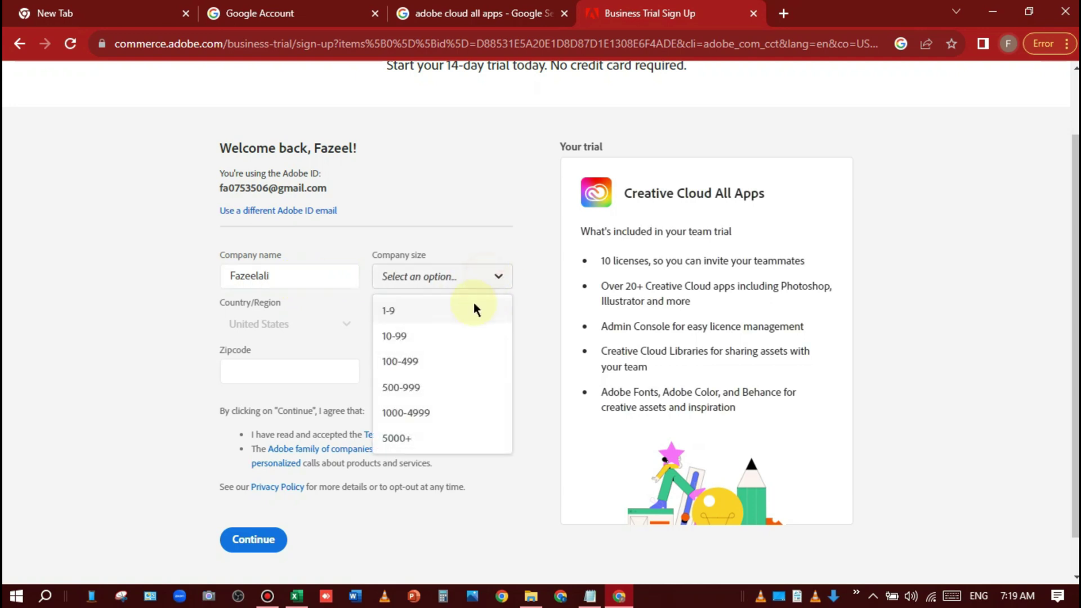
click(440, 313)
click(442, 327)
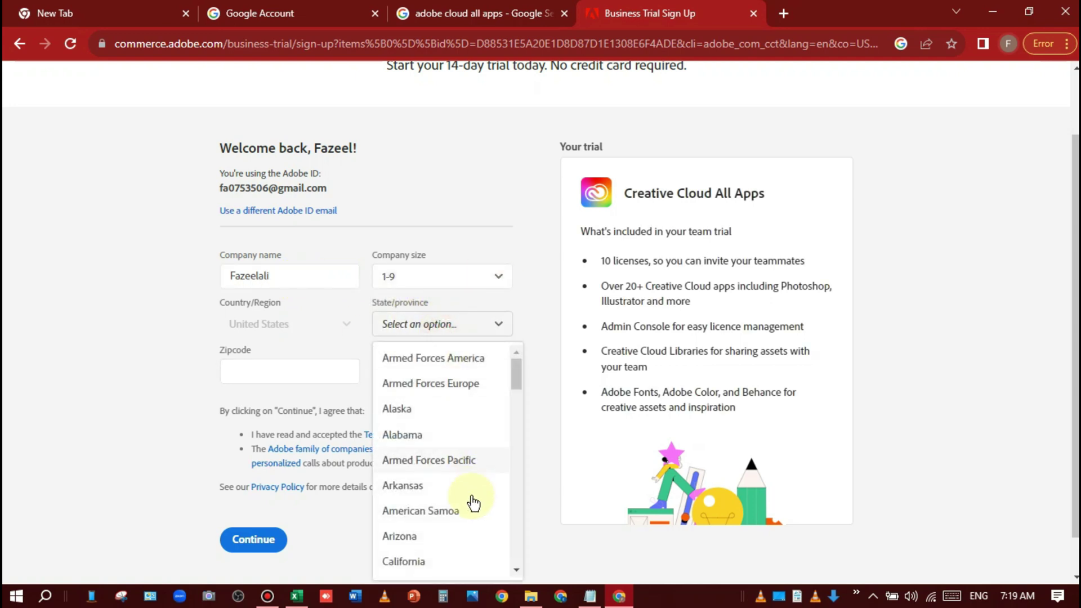
click(420, 537)
Step: Select the Zipcode field, then start a new-tab search typing 'ari'
click(291, 373)
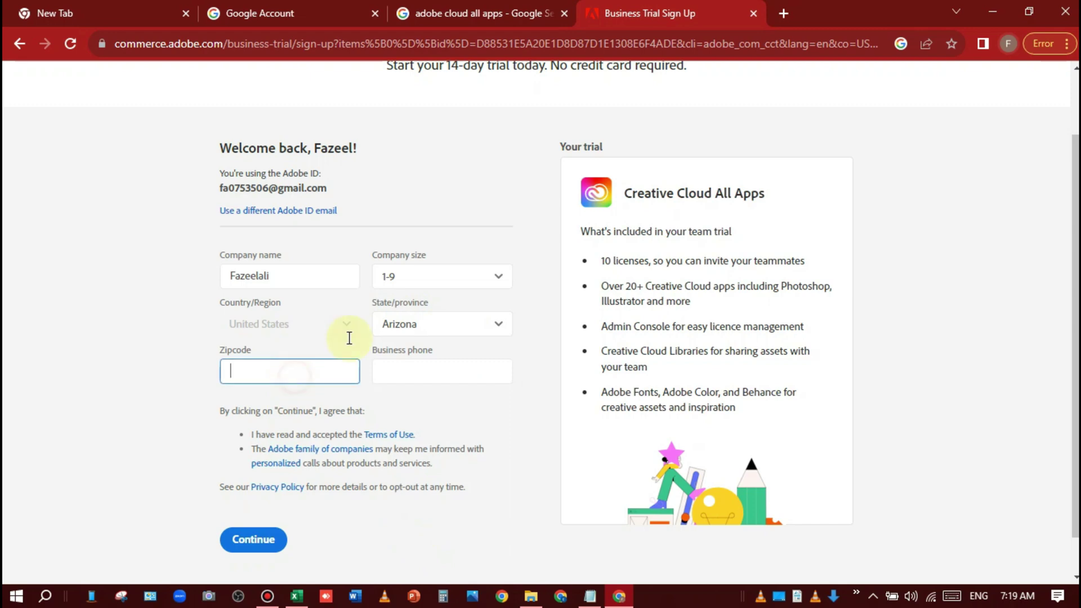
click(784, 13)
text(ari)
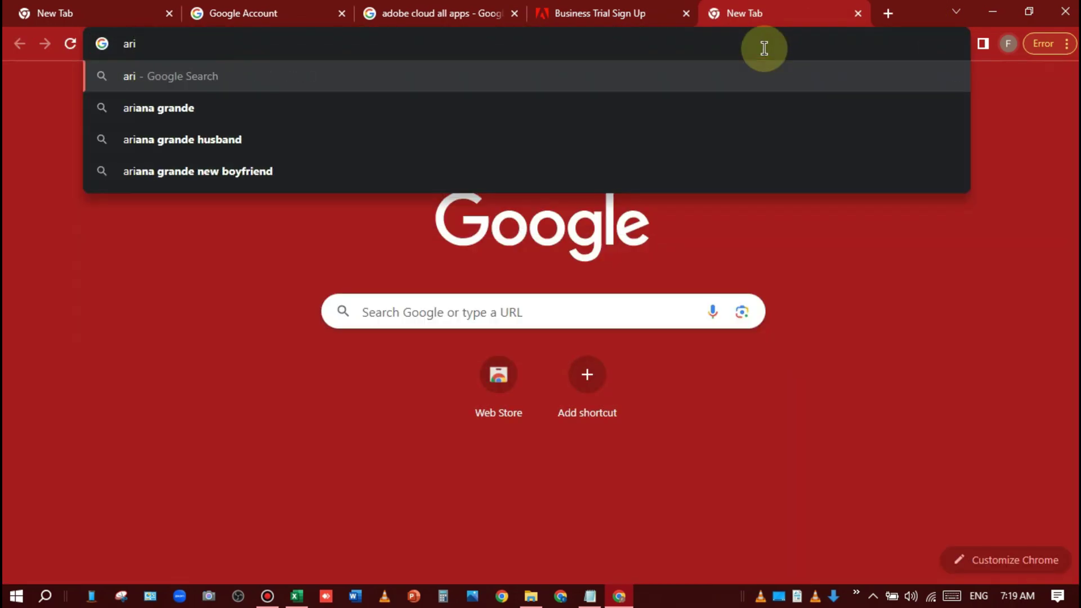
Step: Search Google for 'arizona zip code'
key(BackSpace)
text(rizo)
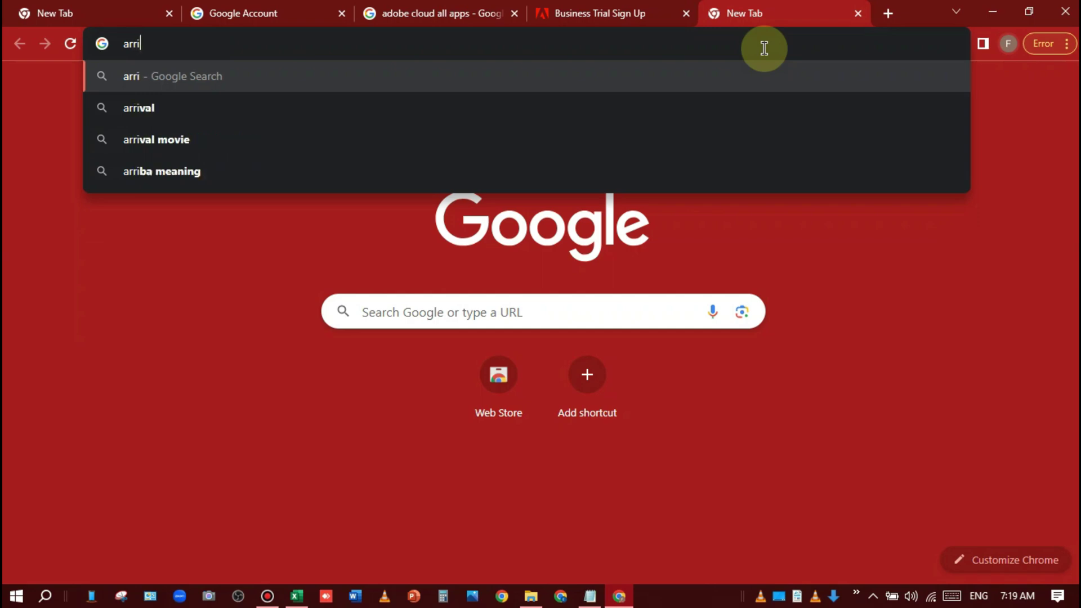
text(na )
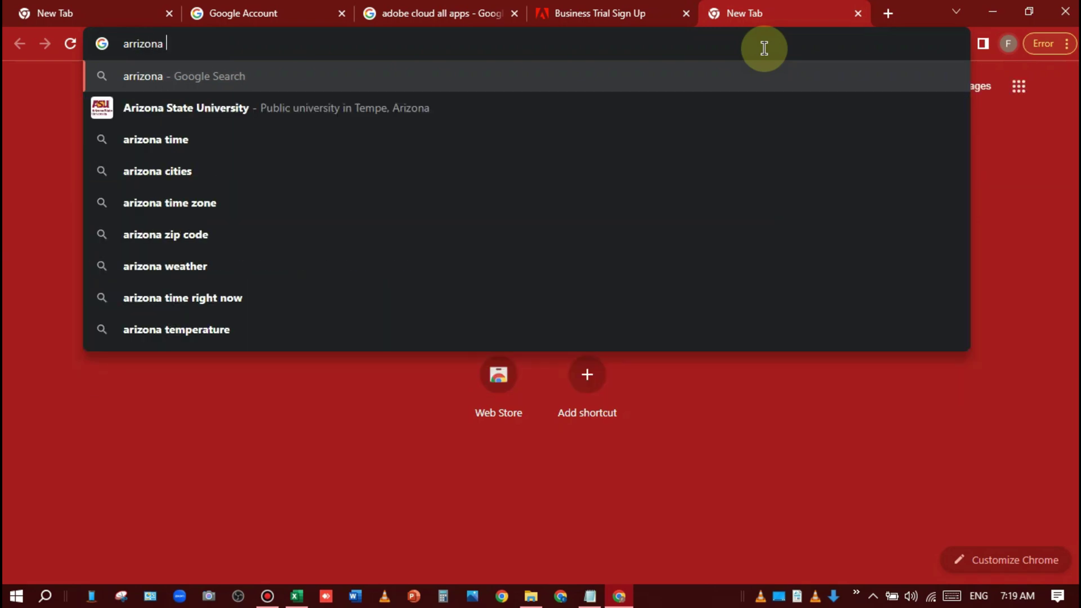
text(zip)
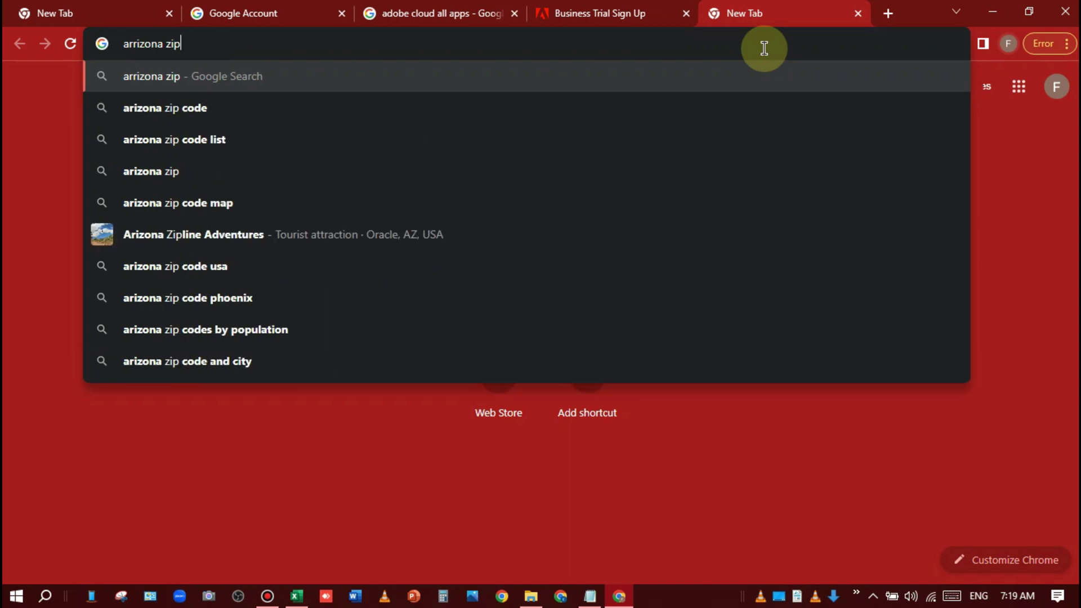
key(Down)
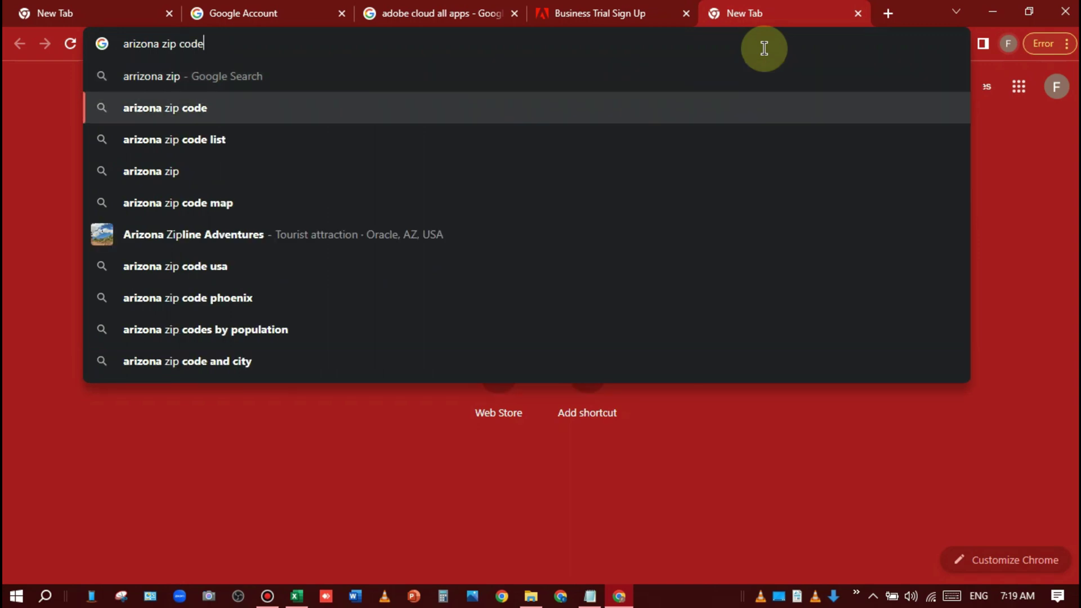
key(Return)
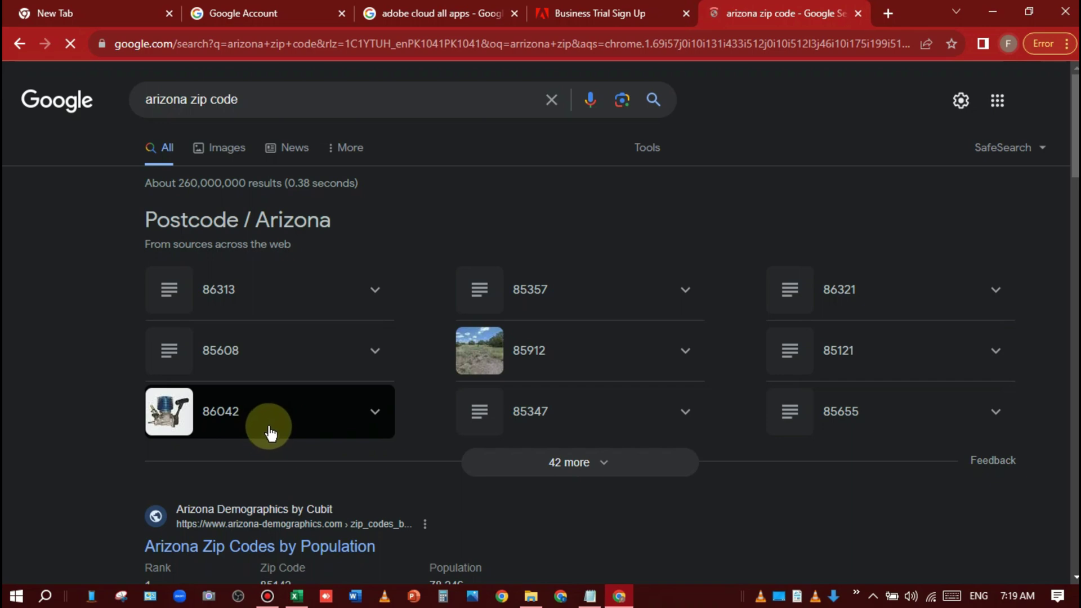
Step: Copy the zip code 86042 into the trial form's Zipcode field and move to Business phone
drag(252, 419, 209, 428)
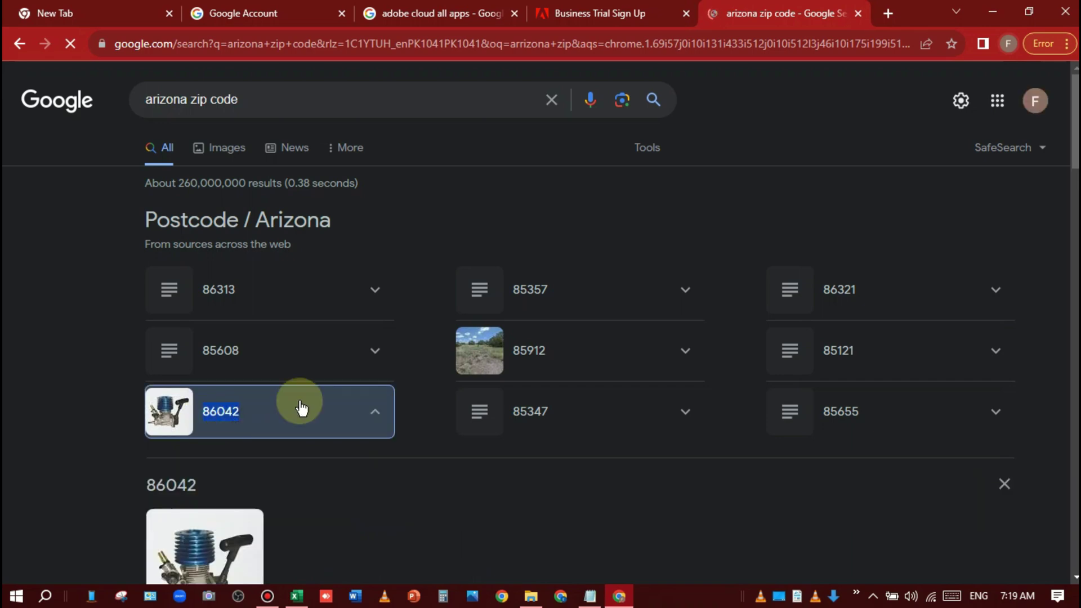
click(599, 13)
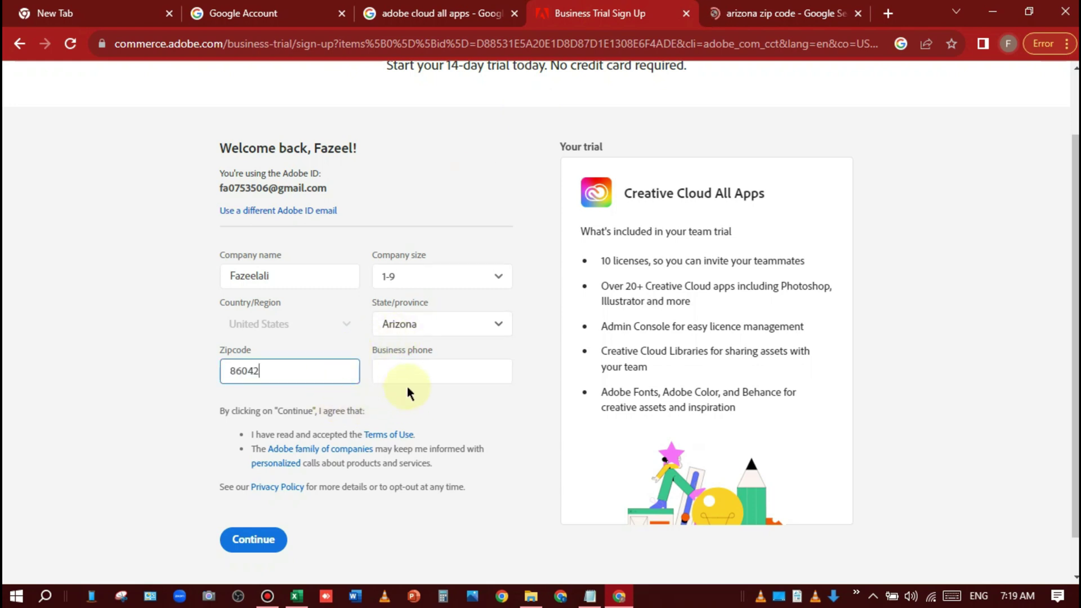
click(424, 371)
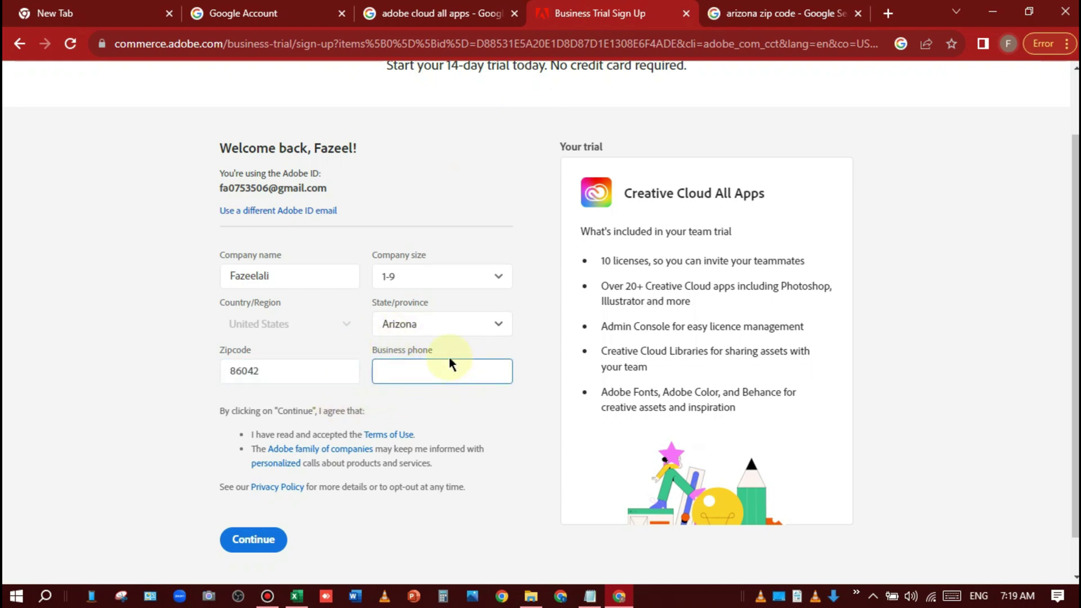
click(1008, 45)
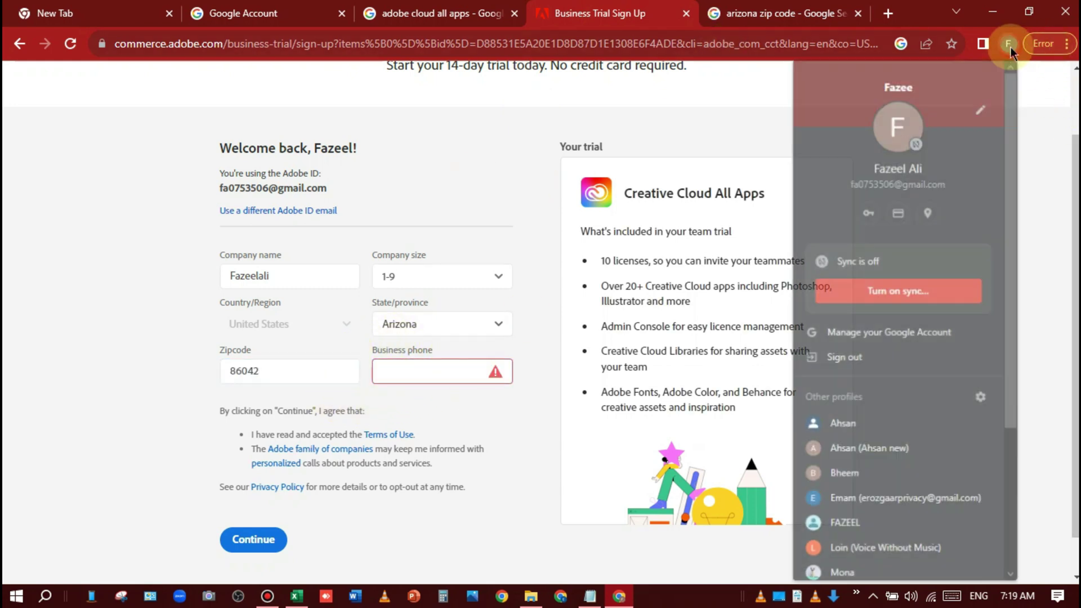
Step: In a second Chrome profile window, search Google for 'us temp number'
click(900, 486)
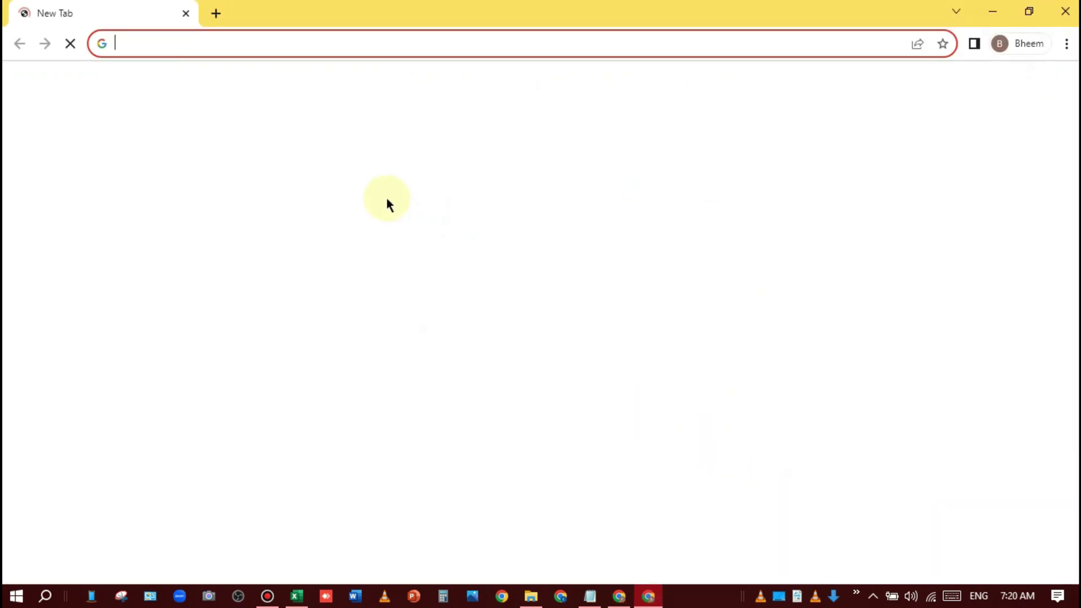
text(google)
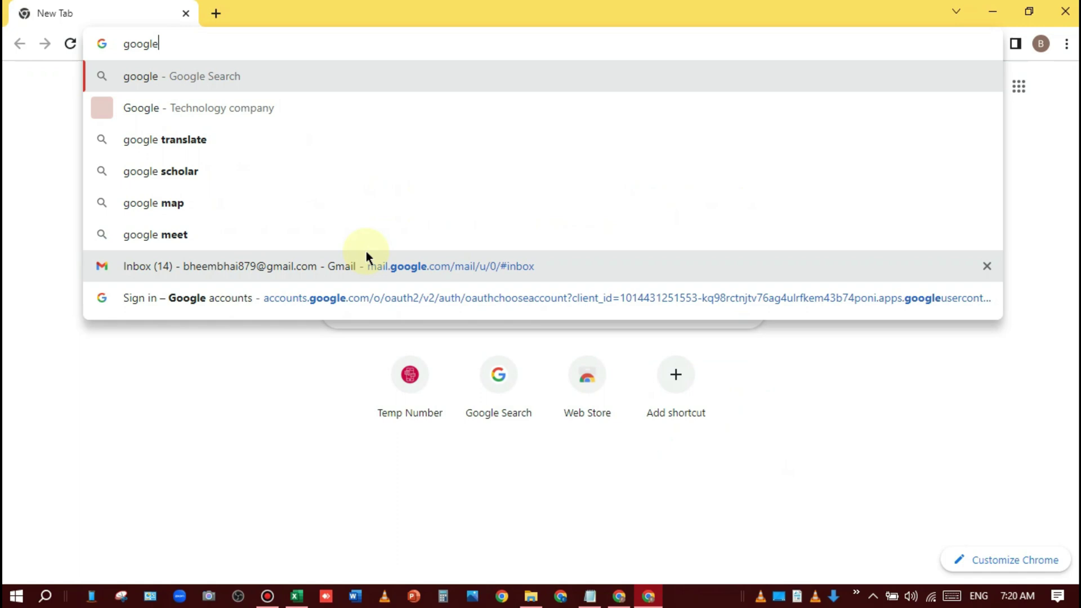
key(Return)
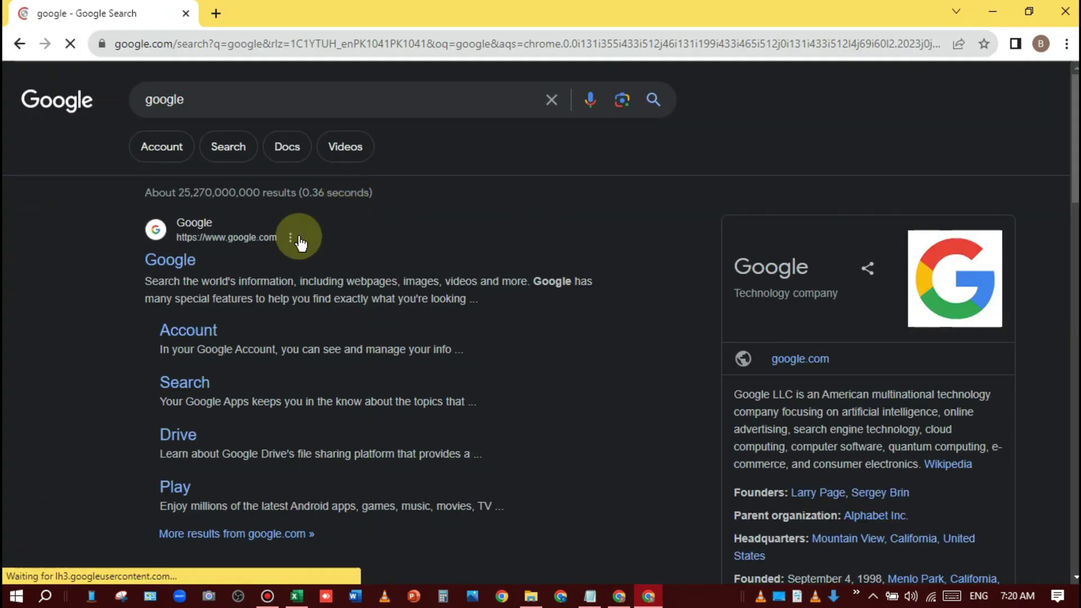
drag(233, 102, 3, 274)
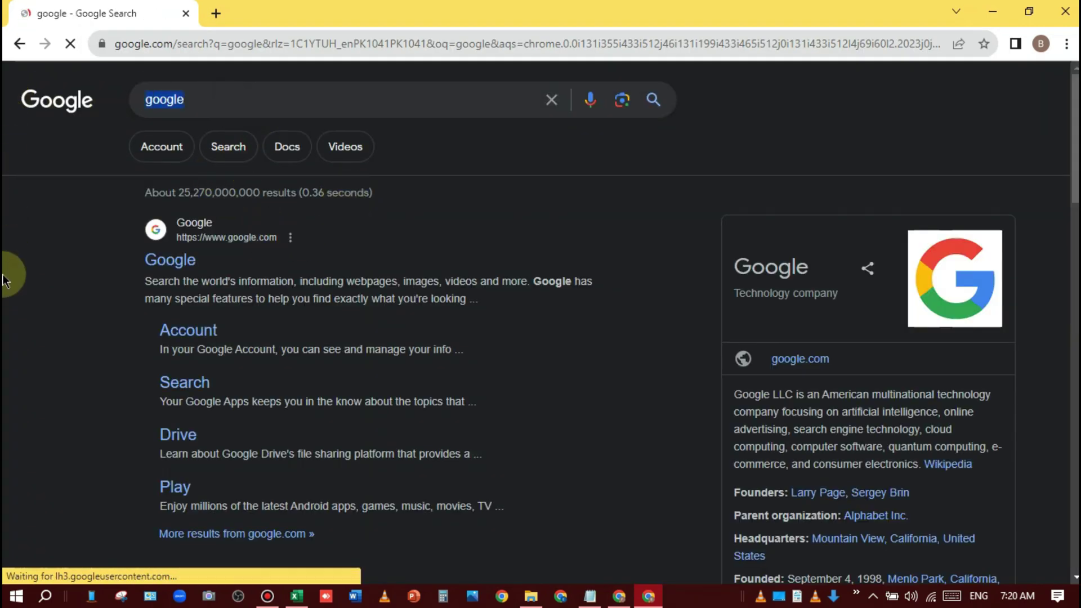
text(us tem)
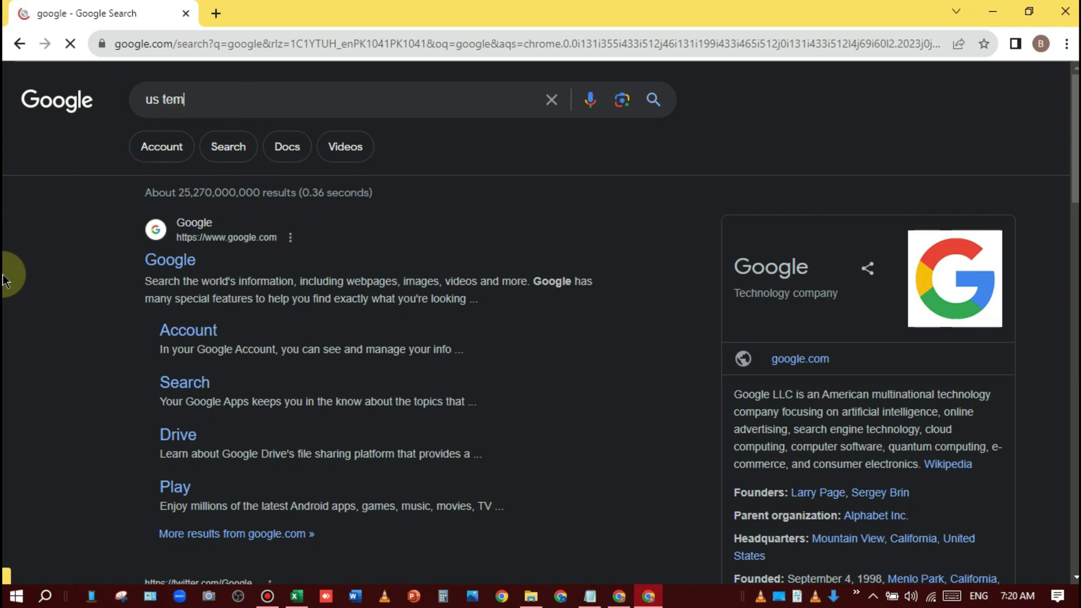
text(p number)
key(Return)
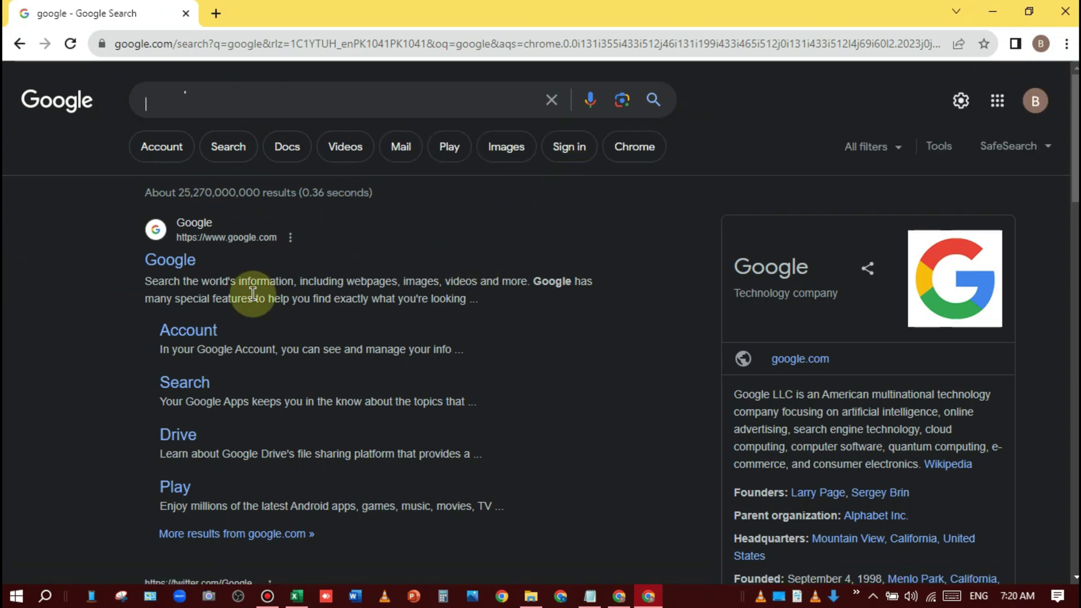
Step: Open the Temp Number website and show its United States numbers
scroll(368, 356, down, 5)
scroll(369, 357, down, 6)
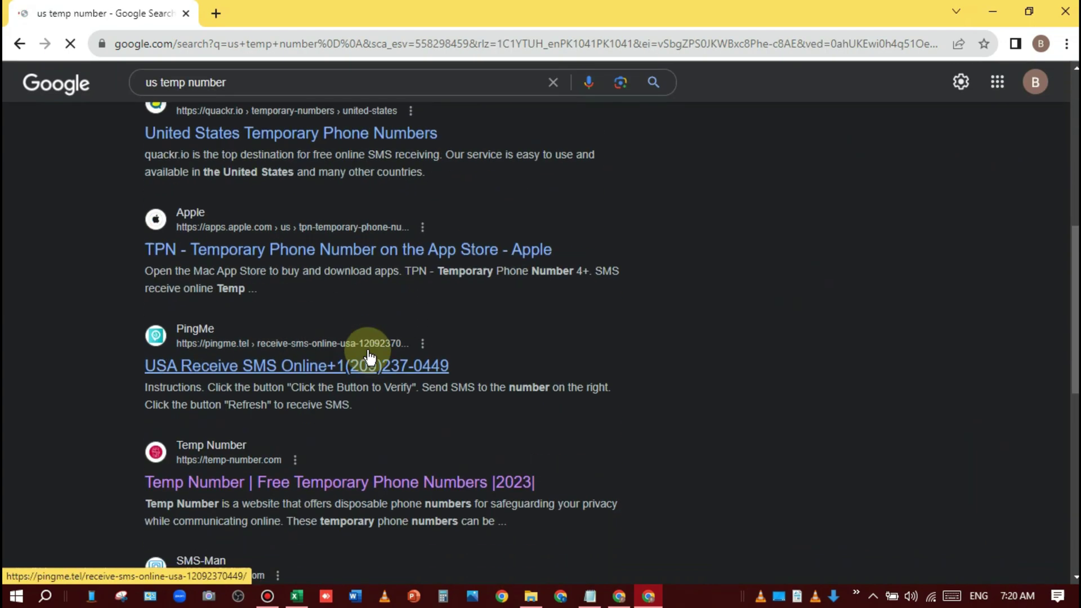
click(427, 330)
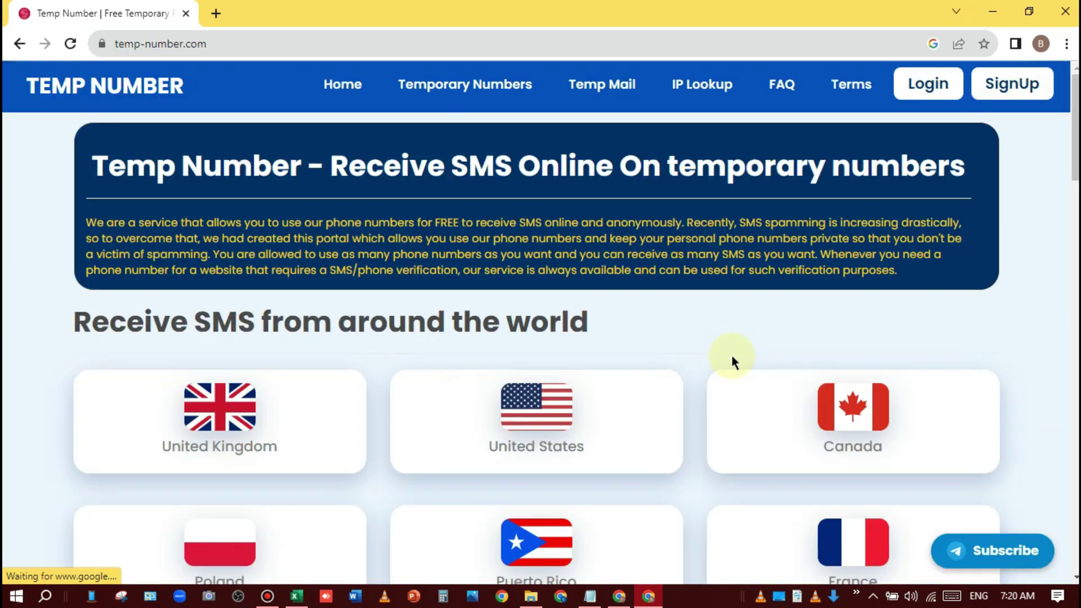
scroll(708, 444, down, 5)
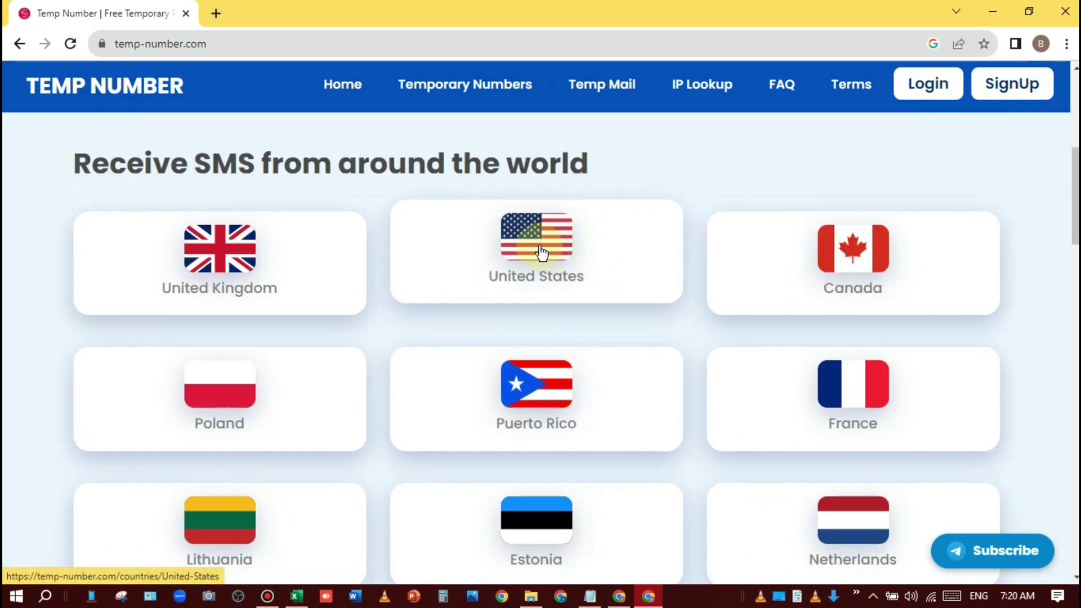
click(597, 265)
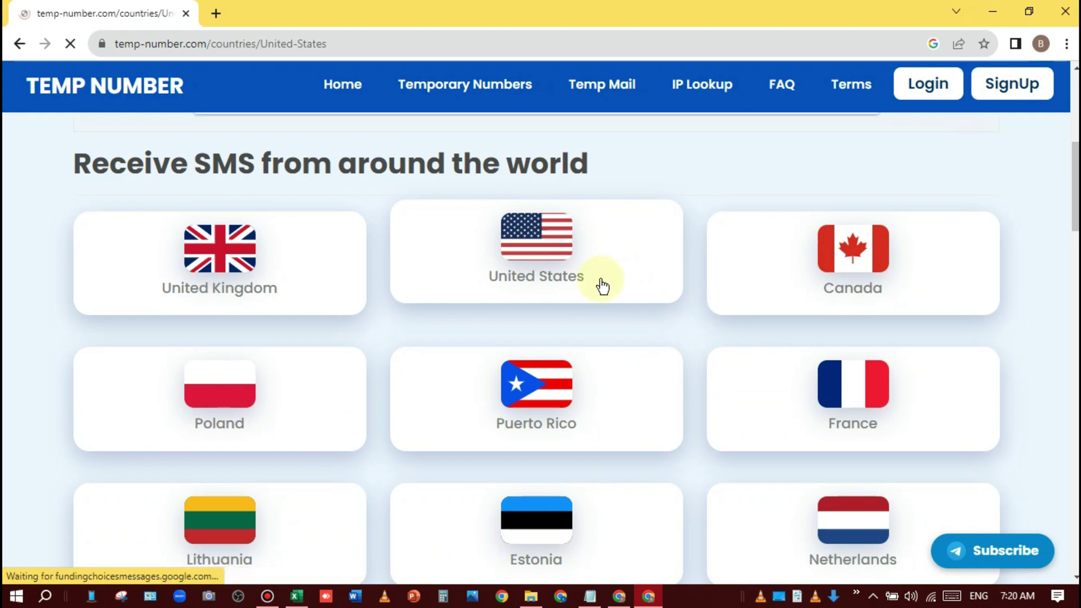
scroll(471, 349, down, 10)
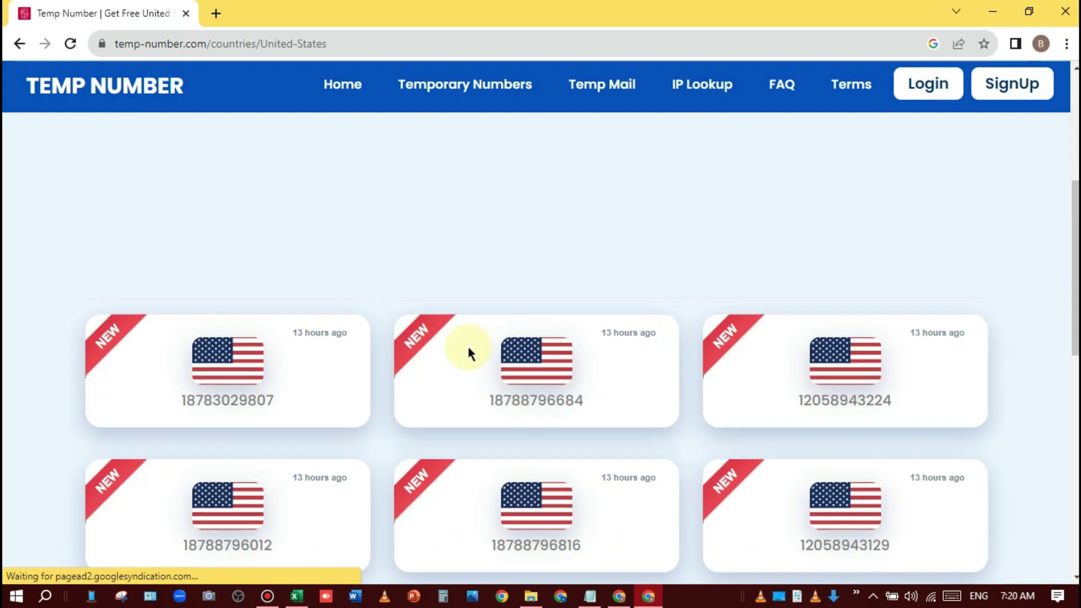
scroll(423, 361, up, 2)
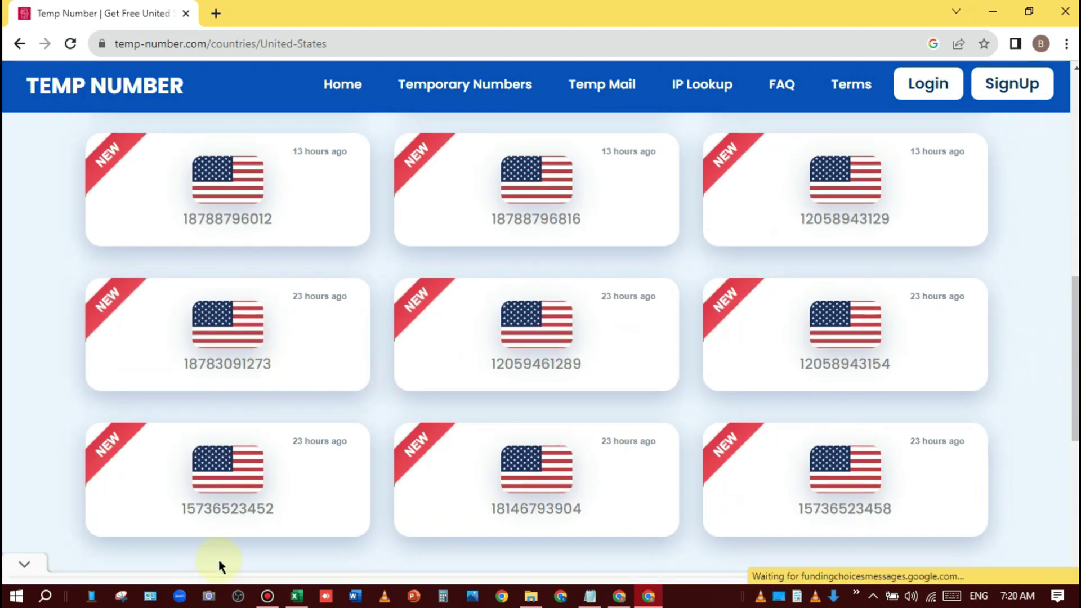
Step: Open a US number's message page, closing the ad, and copy the number
click(225, 483)
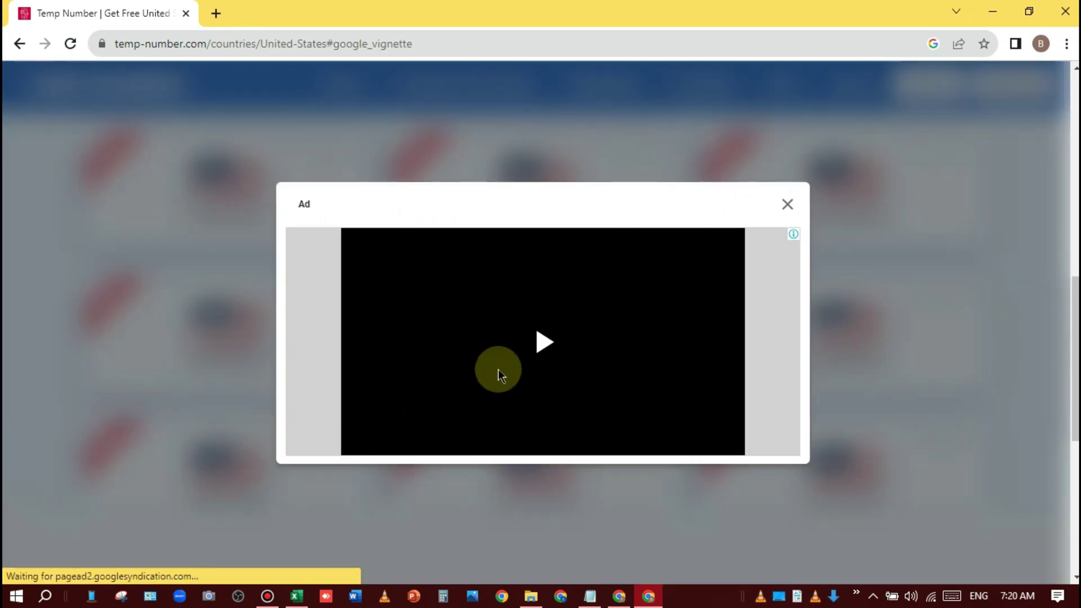
click(795, 203)
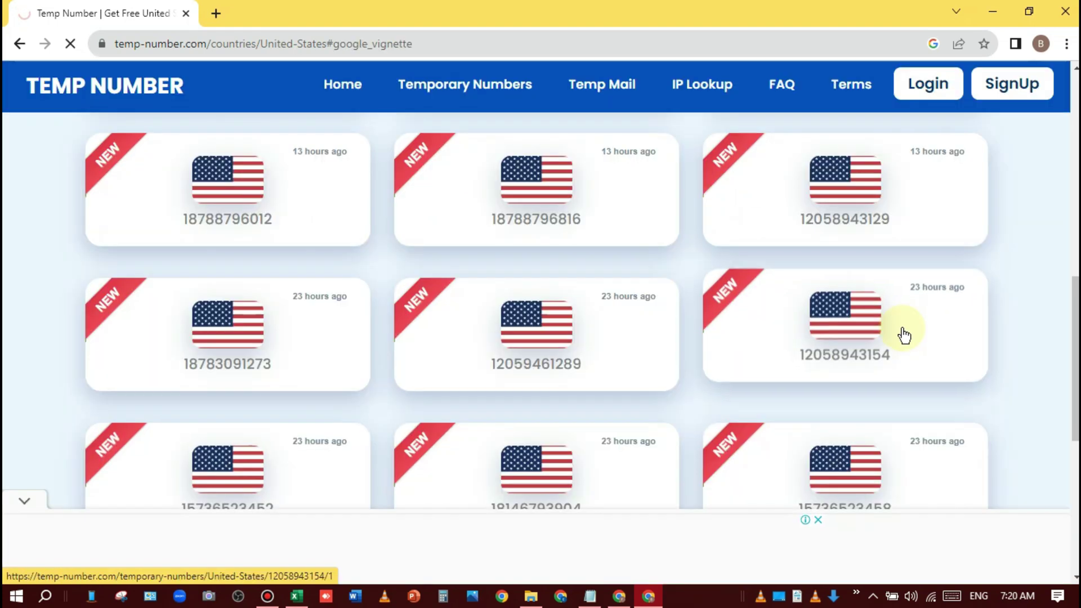
click(641, 362)
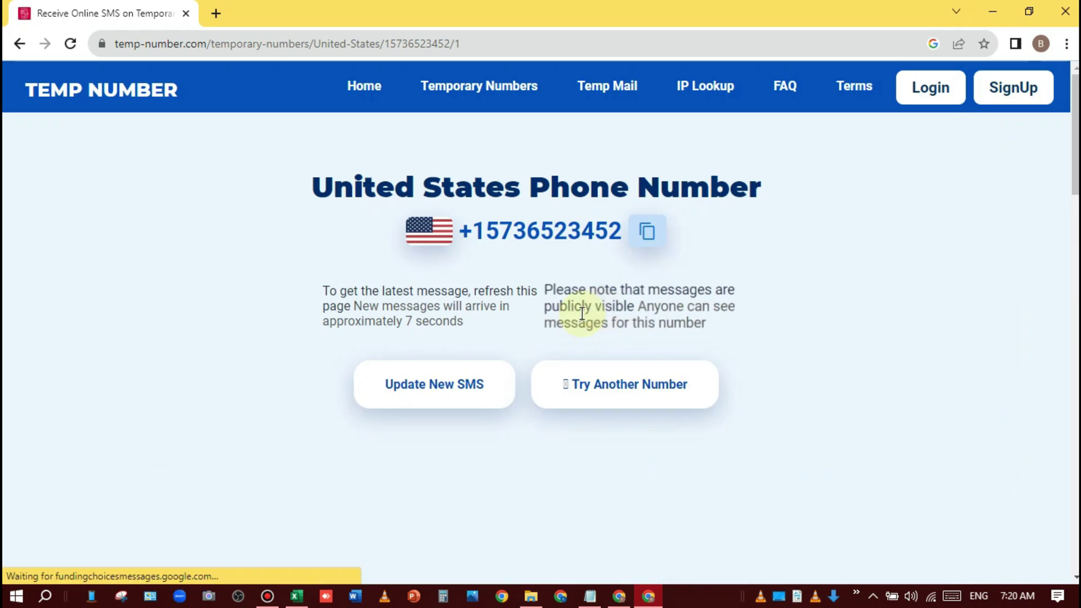
click(648, 231)
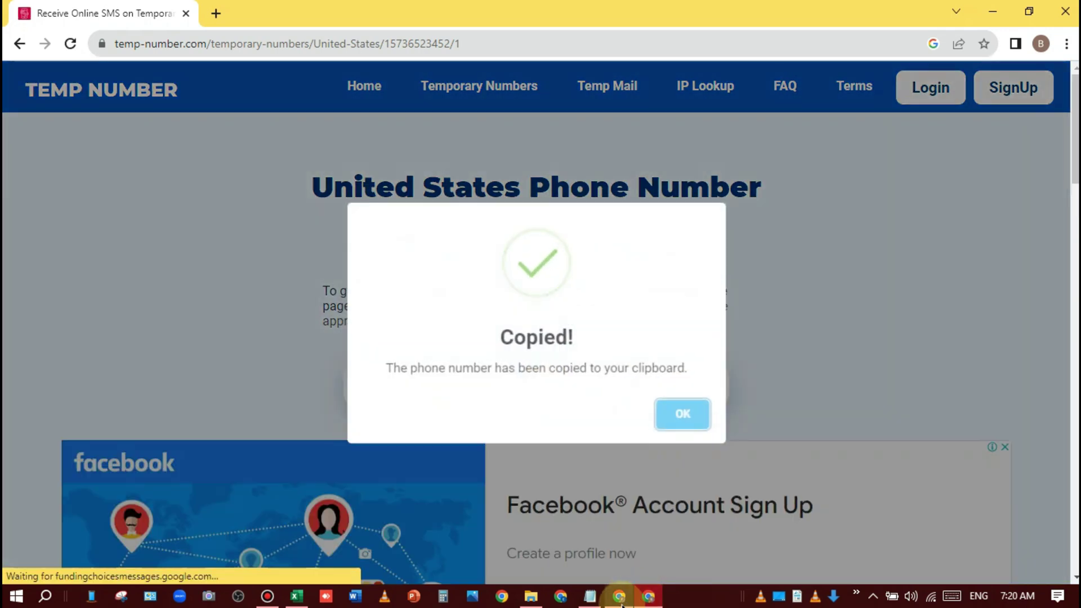
click(619, 596)
Step: Paste the number as Business phone, submit, fill the business email from saved entries, and sign in with the existing Adobe ID
key(ctrl+v)
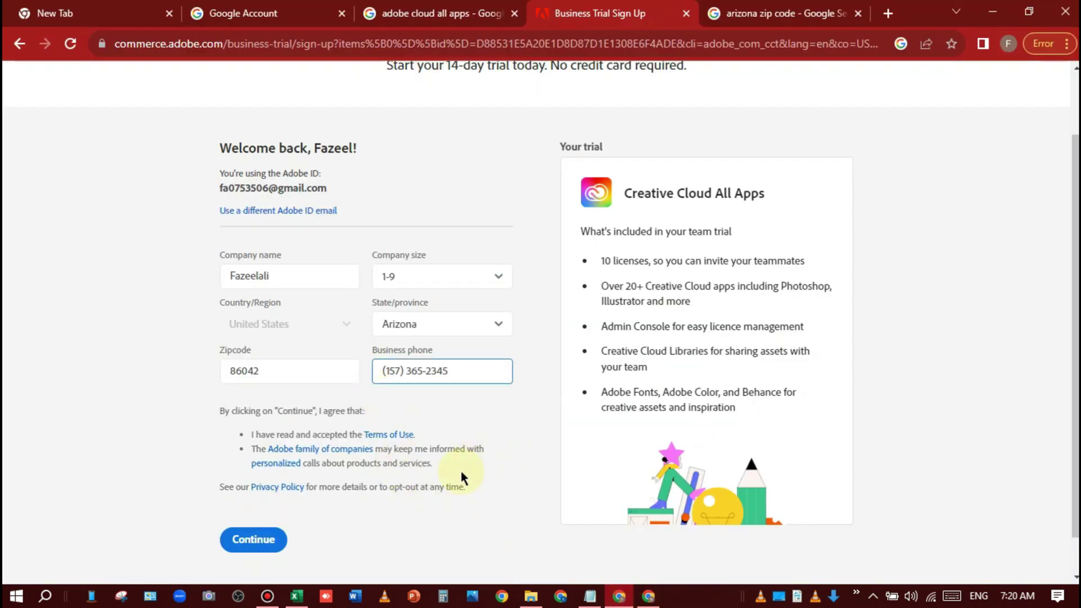
click(257, 539)
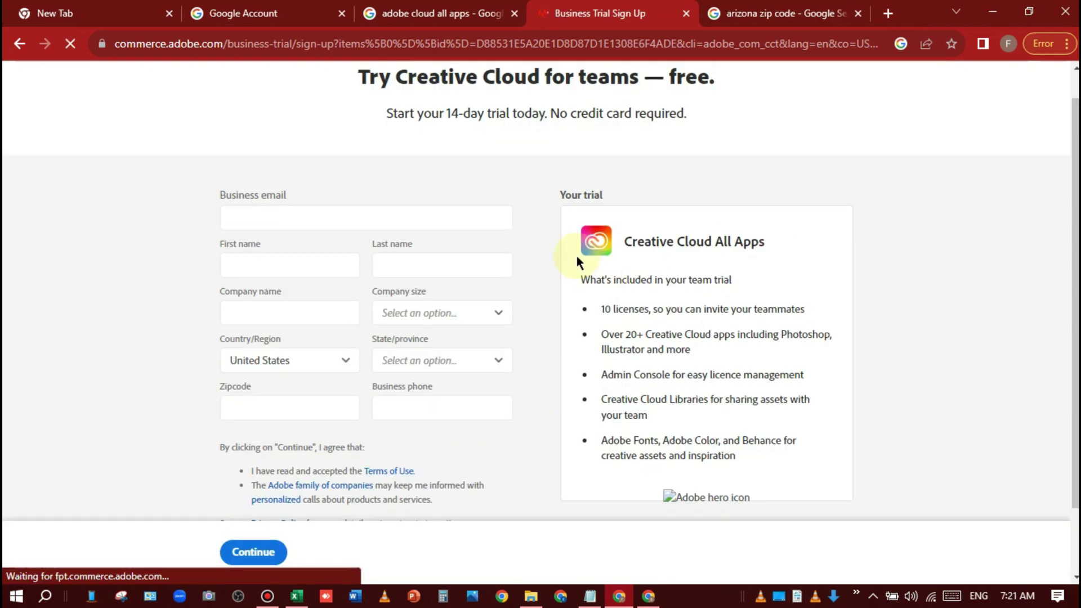
click(313, 244)
click(282, 295)
click(283, 295)
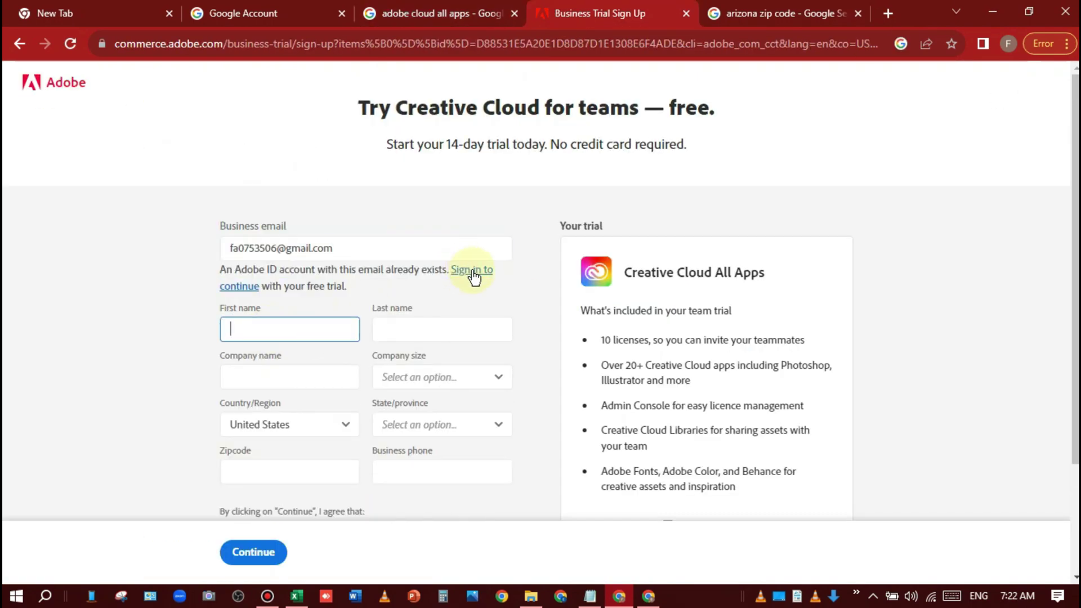
click(474, 272)
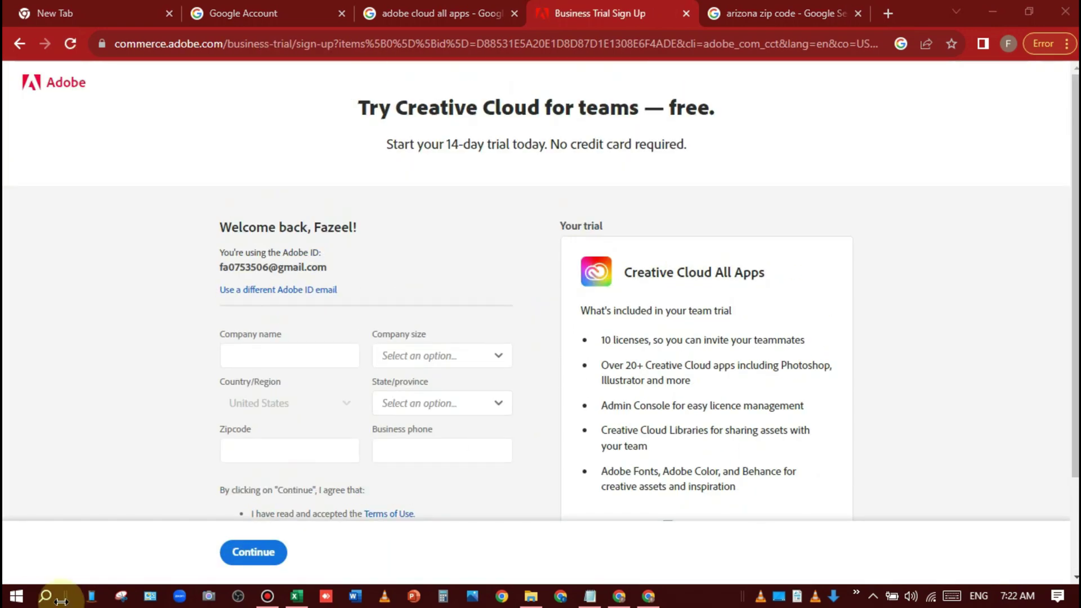
Step: Launch Adobe Creative Cloud Desktop from Windows search ('ad')
click(45, 596)
text(ad)
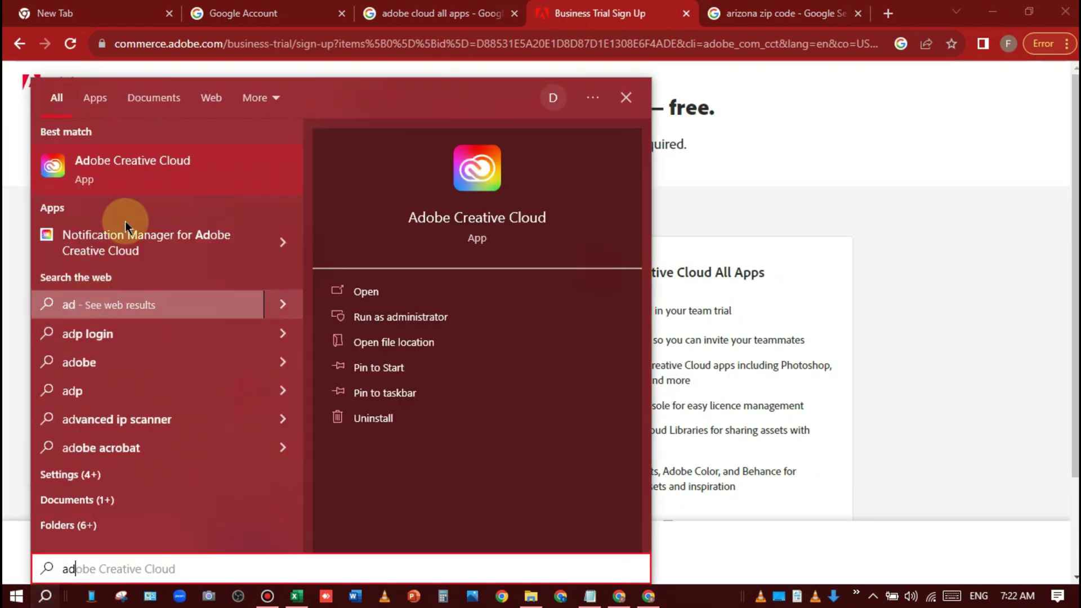
click(176, 164)
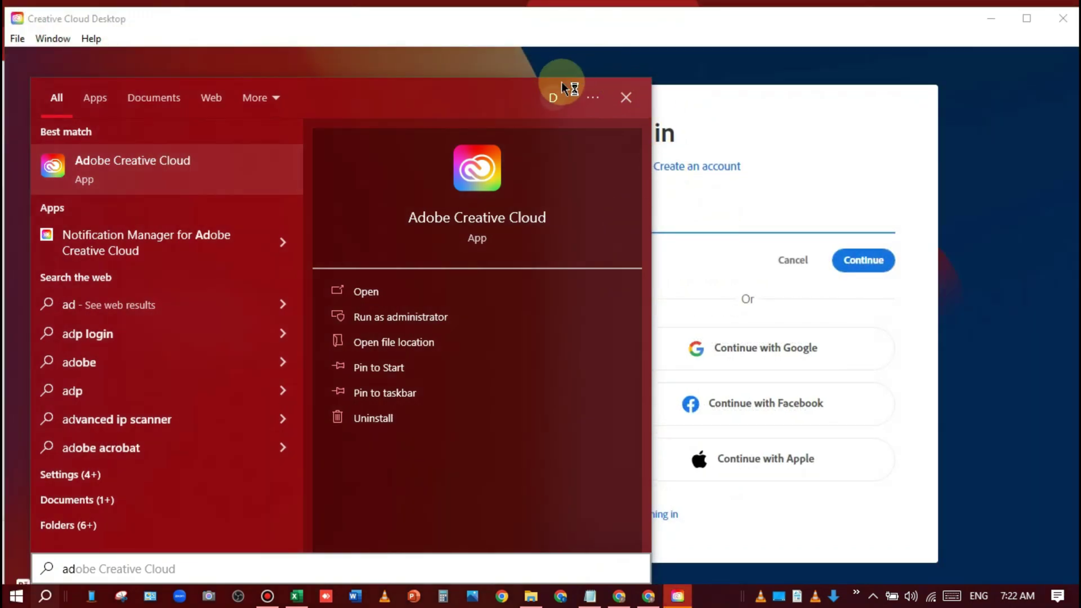
click(627, 97)
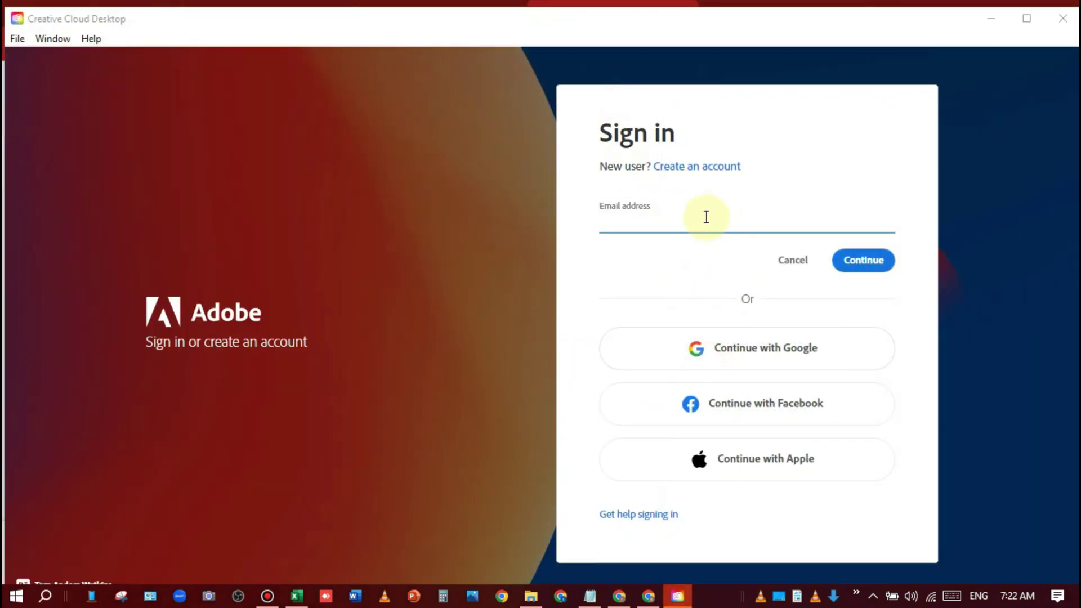
Step: Sign in to Creative Cloud with the account e-mail and password
click(678, 224)
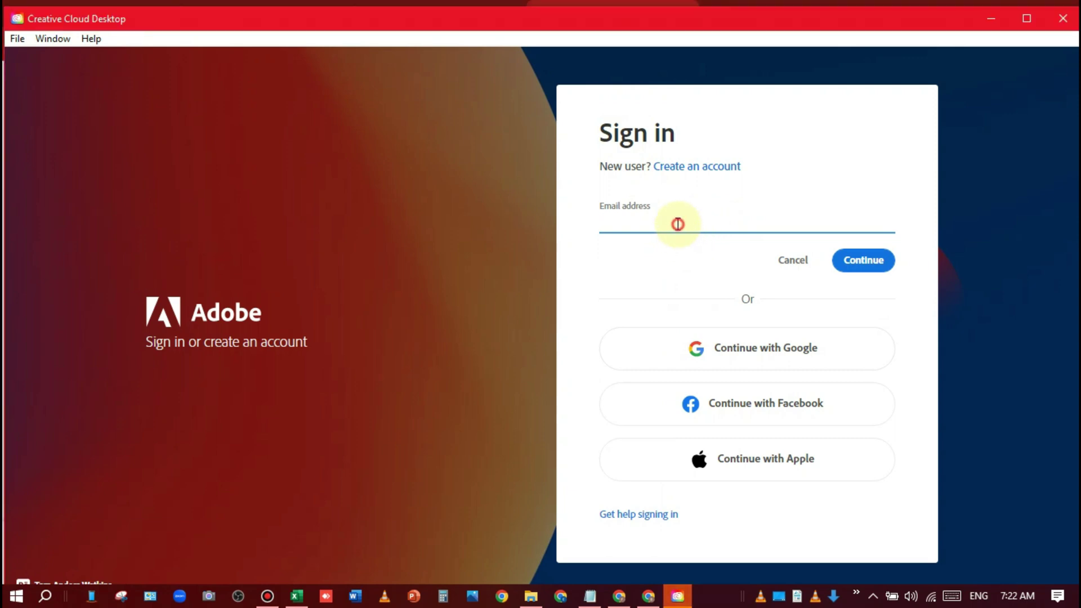
key(ctrl+v)
click(863, 269)
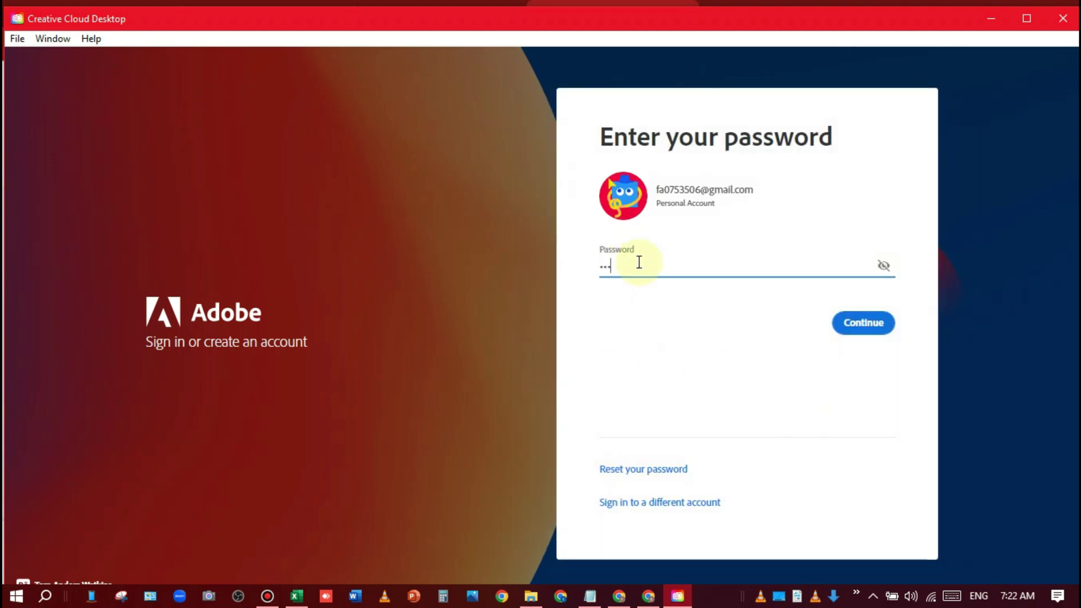
click(859, 322)
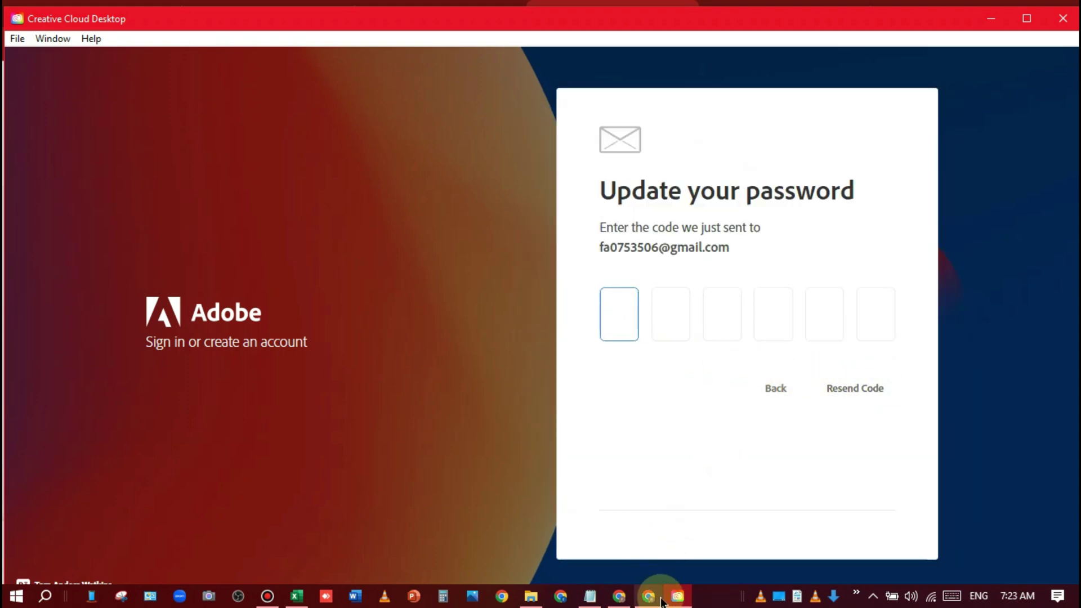
Step: Close the Temp Number browser window, returning to the trial sign-up browser
click(650, 598)
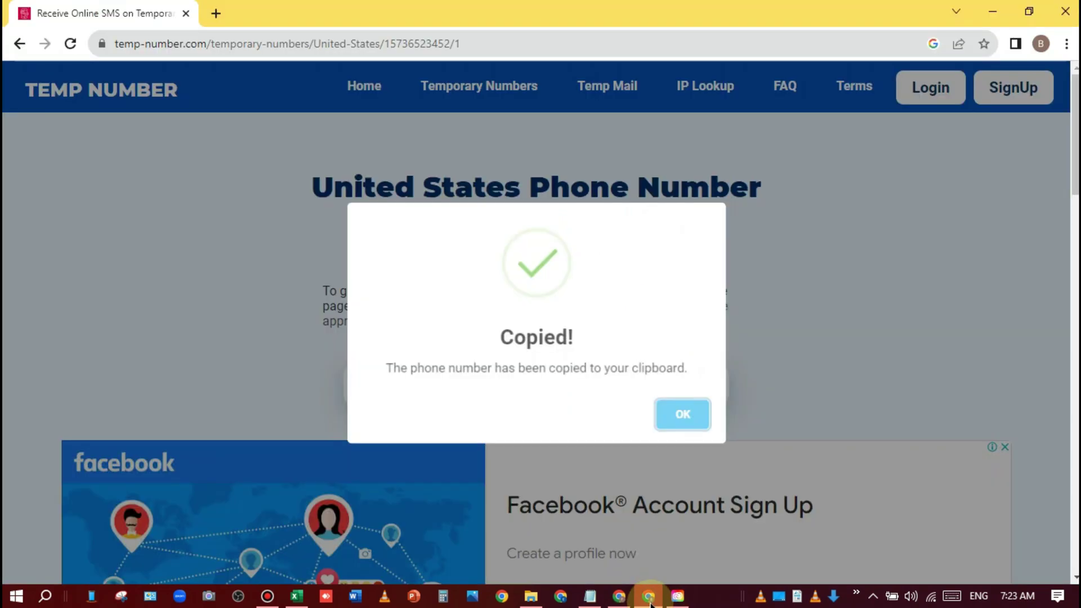
click(1065, 11)
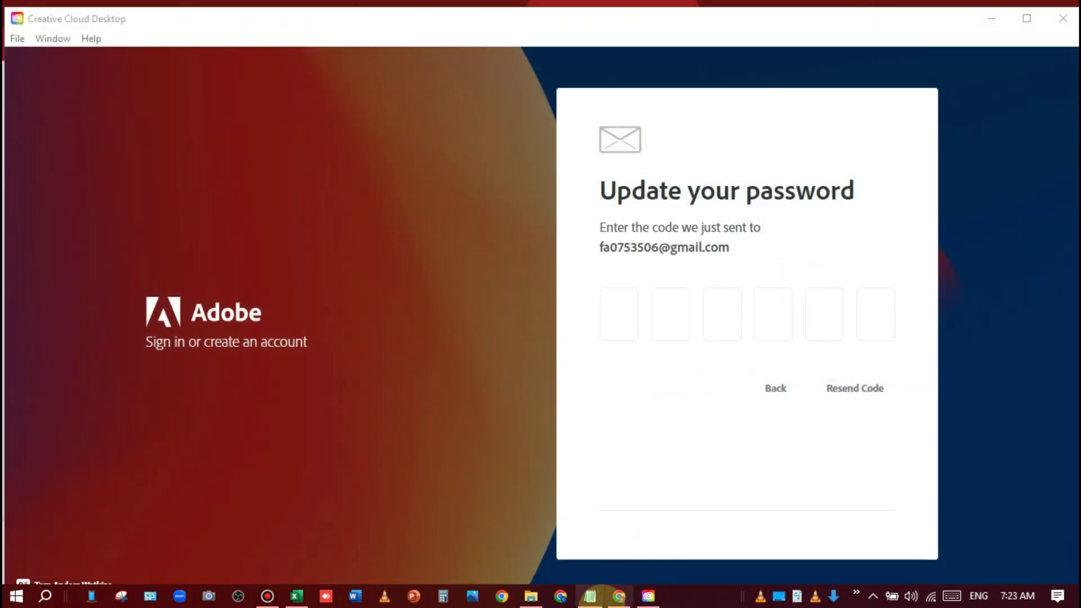
click(619, 596)
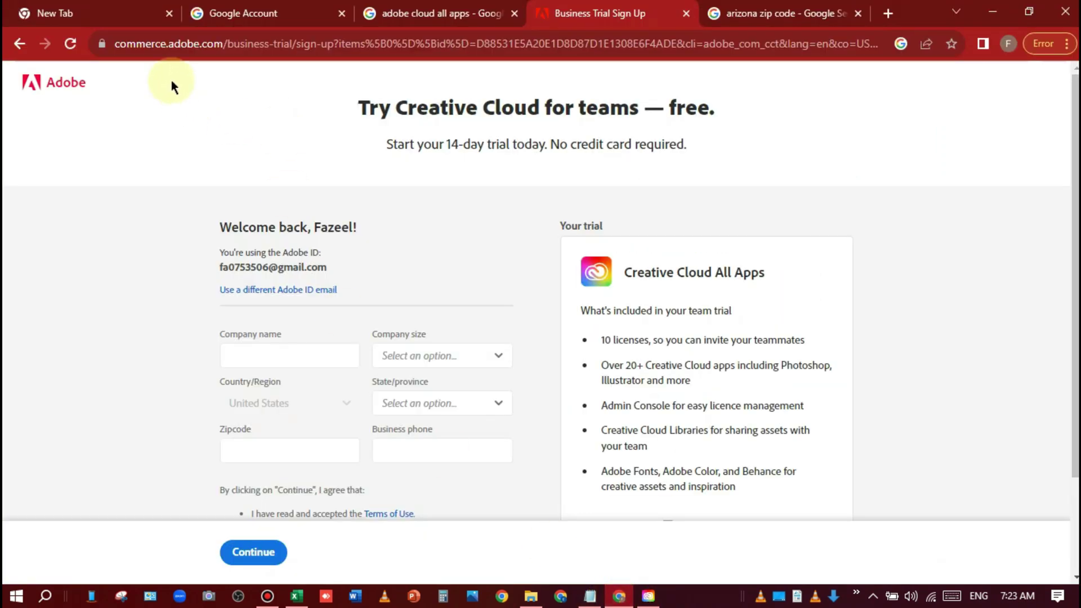
Step: Open Gmail from the Google apps launcher
click(244, 12)
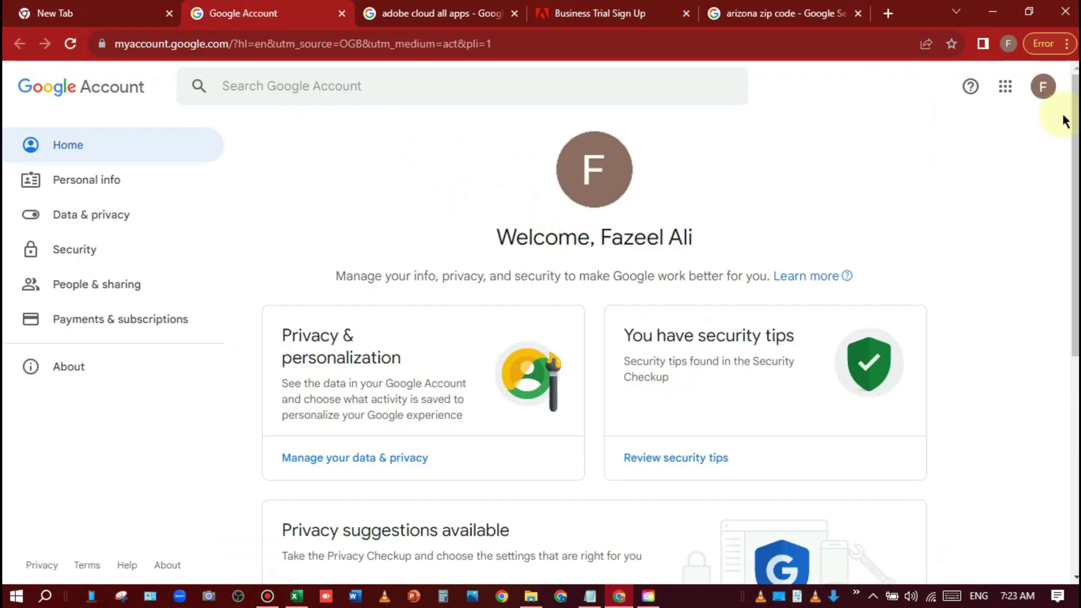
click(1043, 97)
click(1005, 86)
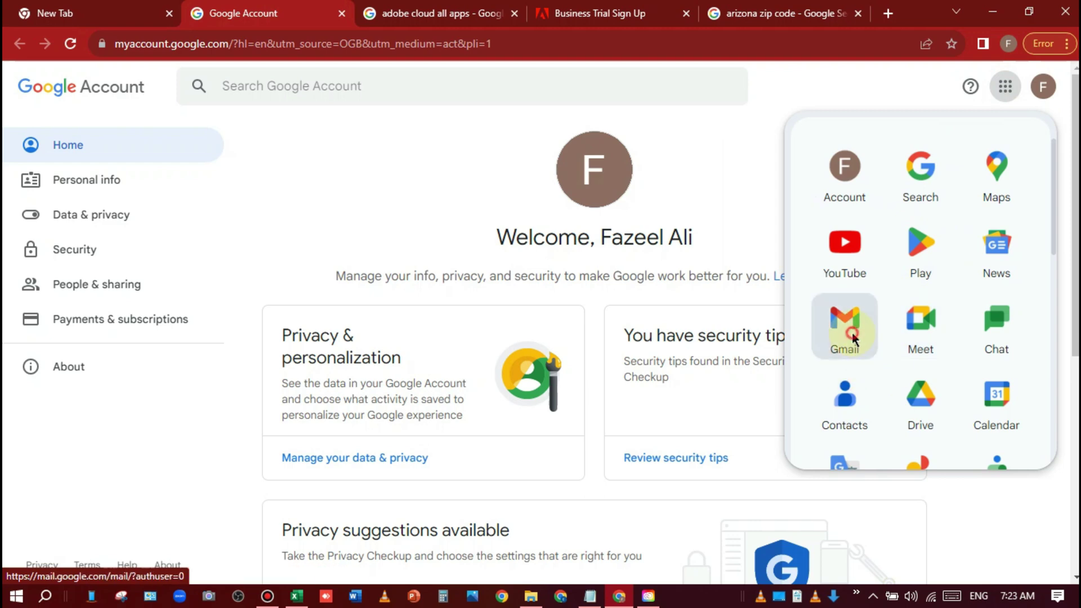
click(839, 318)
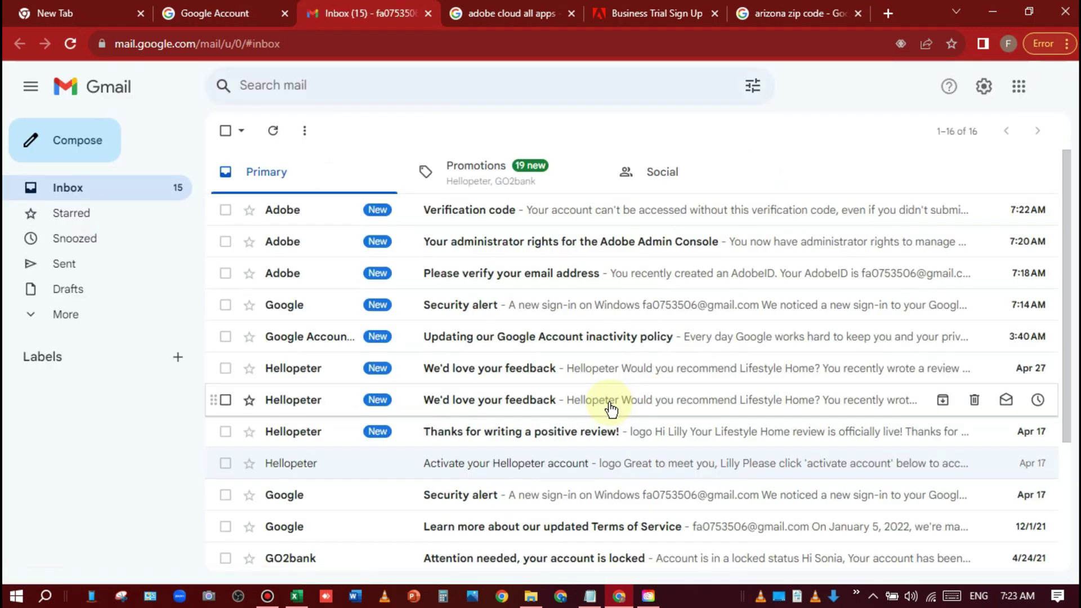
Step: Open the Adobe administrator rights email, start its Admin Console sign-in, then return to the inbox
click(563, 241)
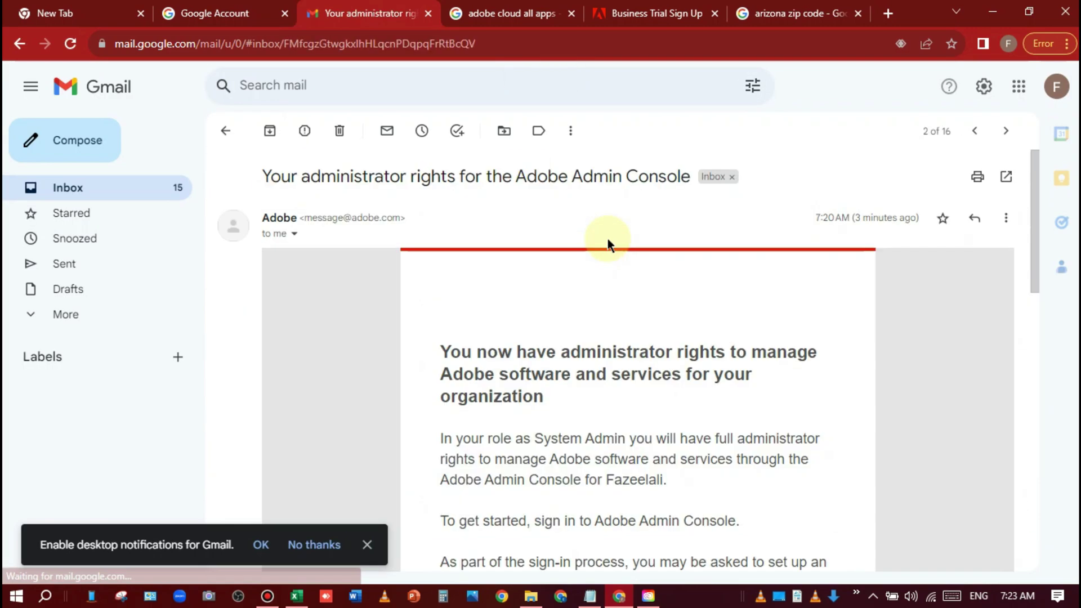
scroll(671, 343, down, 3)
scroll(704, 404, up, 1)
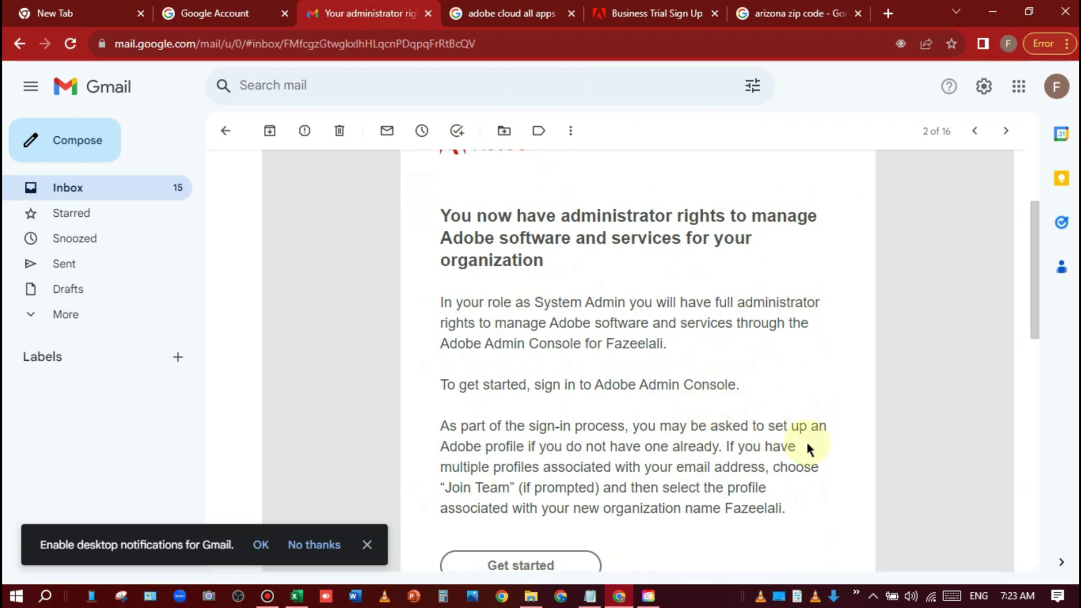
scroll(739, 454, down, 3)
click(551, 410)
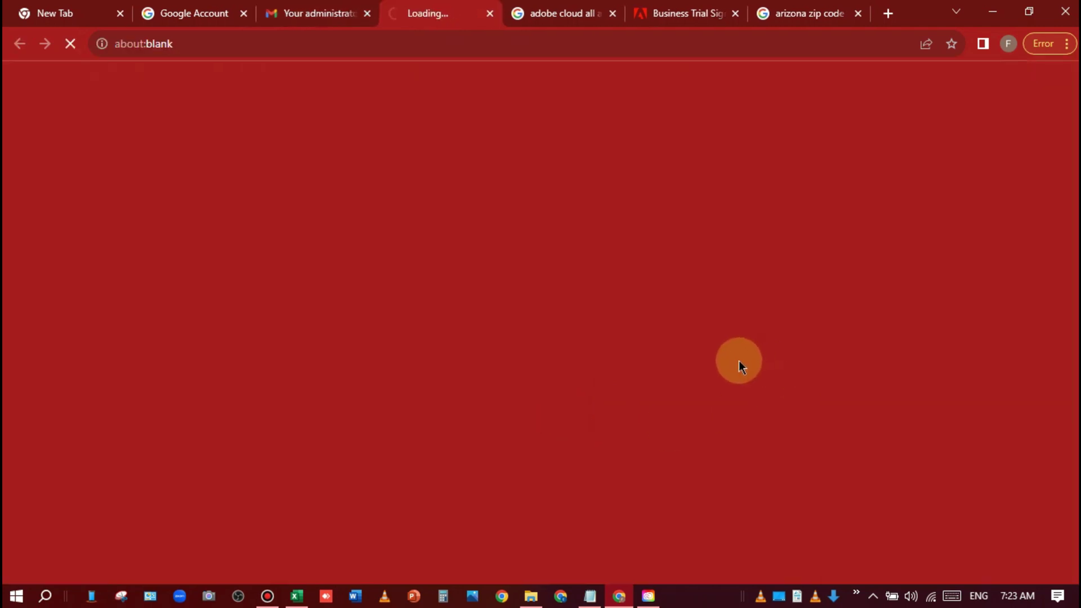
click(290, 12)
scroll(518, 237, up, 5)
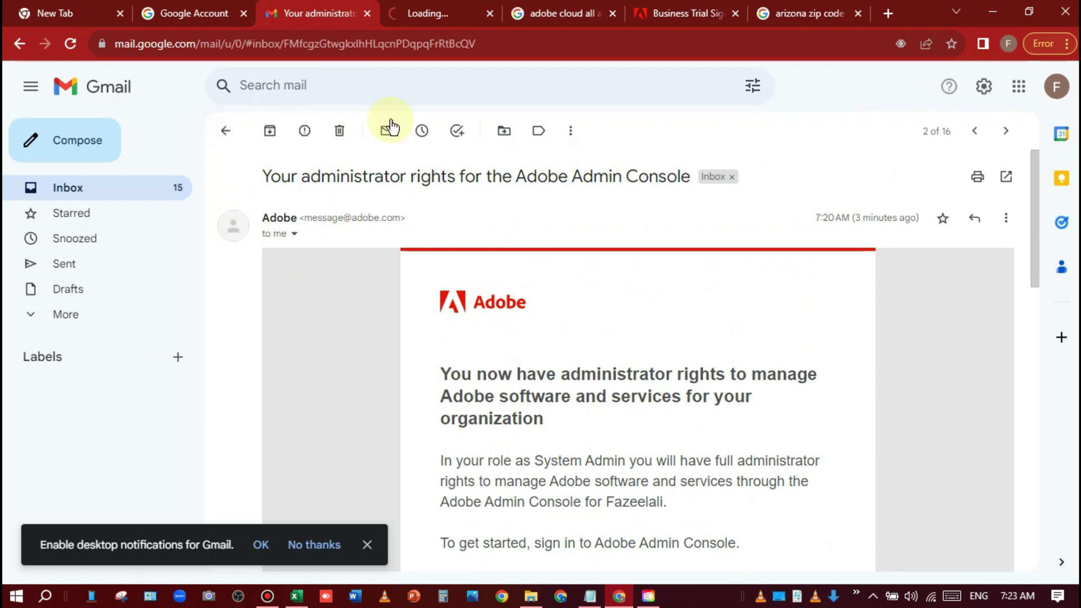
click(133, 188)
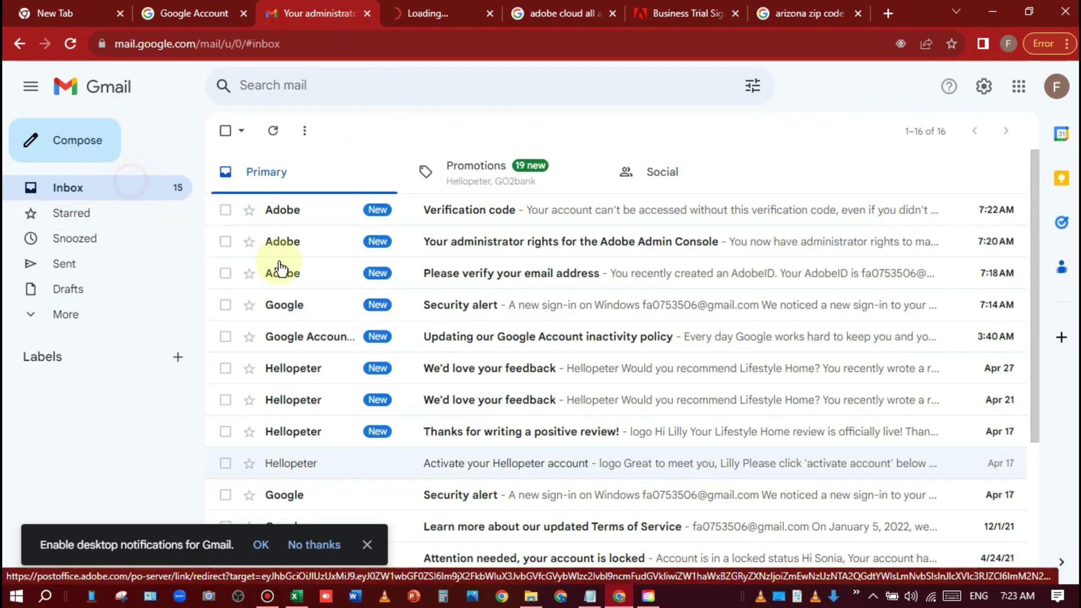
Step: Open the Adobe Verification code email and select the six-digit code
click(523, 224)
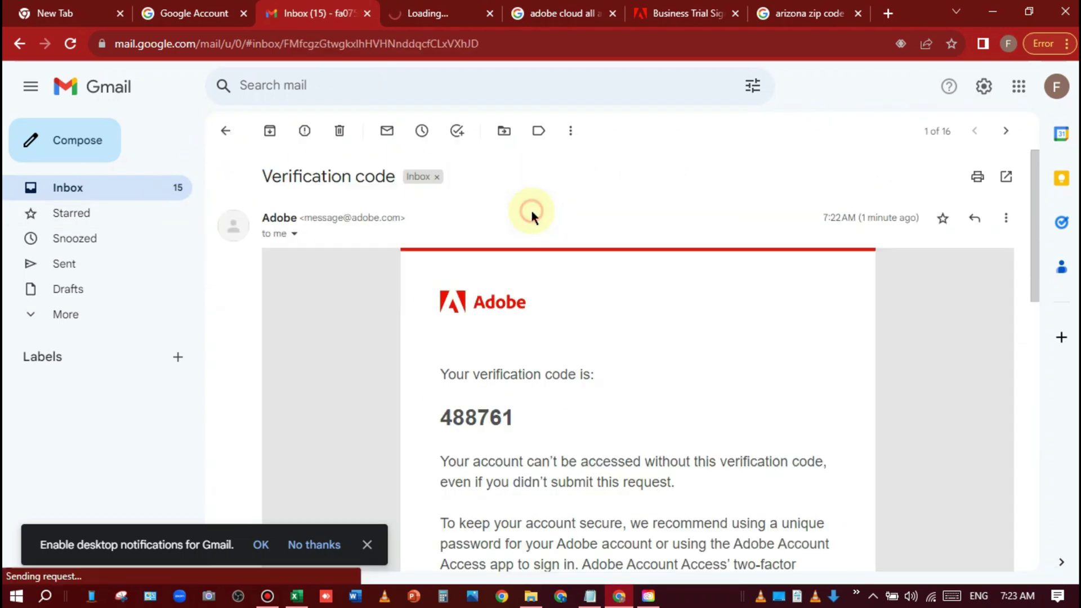
double_click(479, 417)
key(ctrl+c)
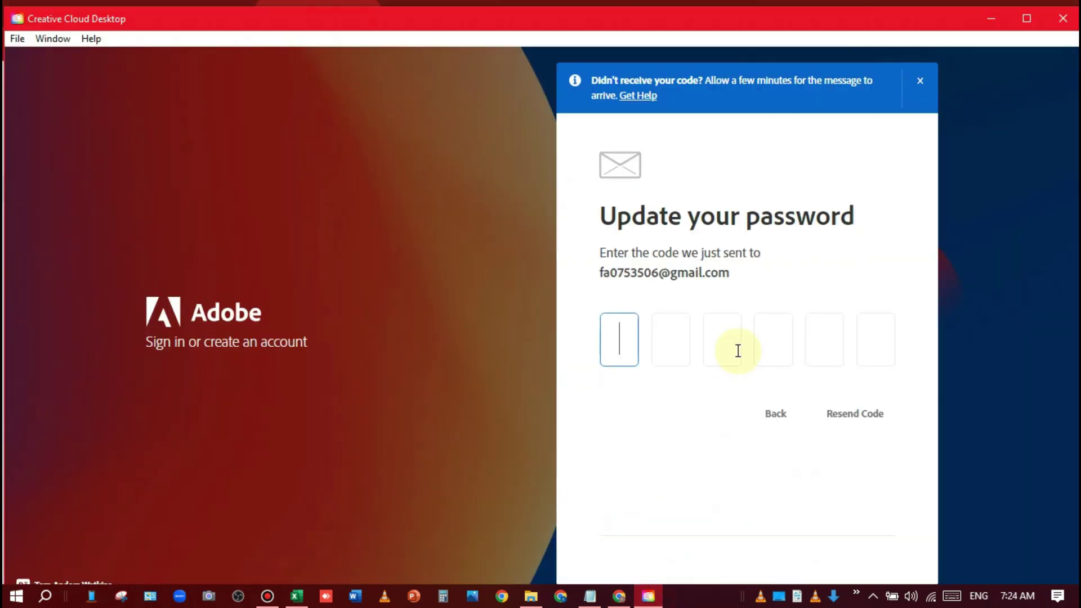
click(649, 596)
Step: Paste the verification code, enter and repeat a new password, update it, and continue
key(ctrl+v)
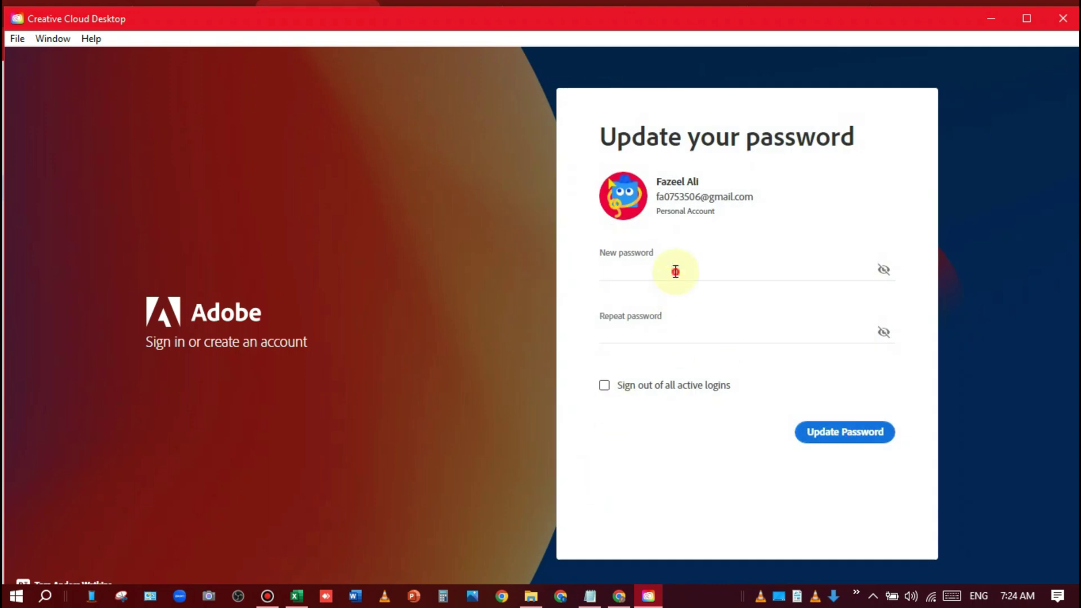
click(676, 272)
text(•••••)
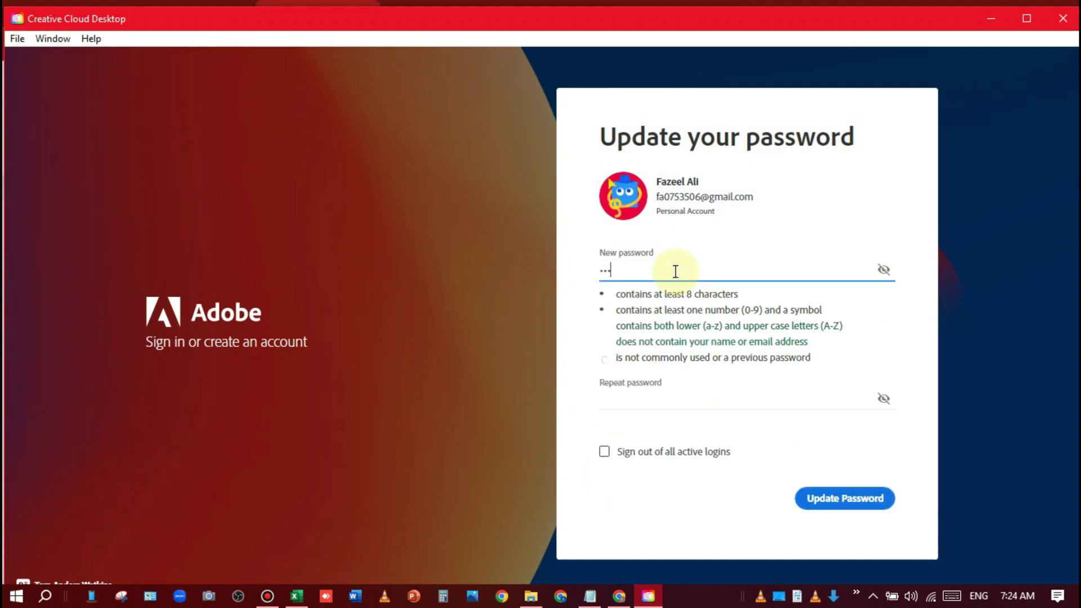
text(•••••)
click(674, 399)
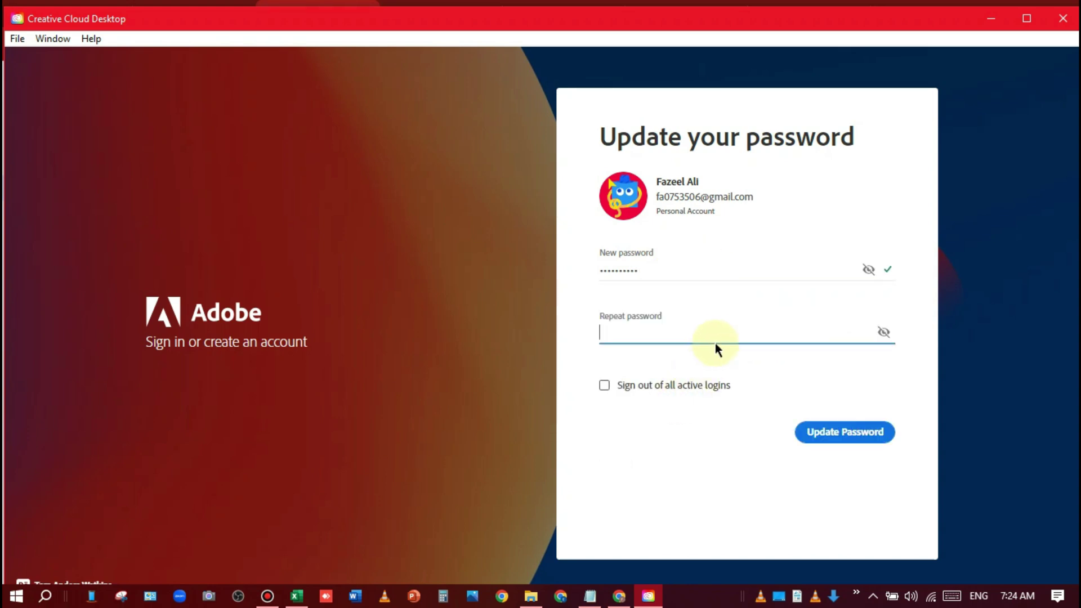
text(••••••••••)
click(853, 441)
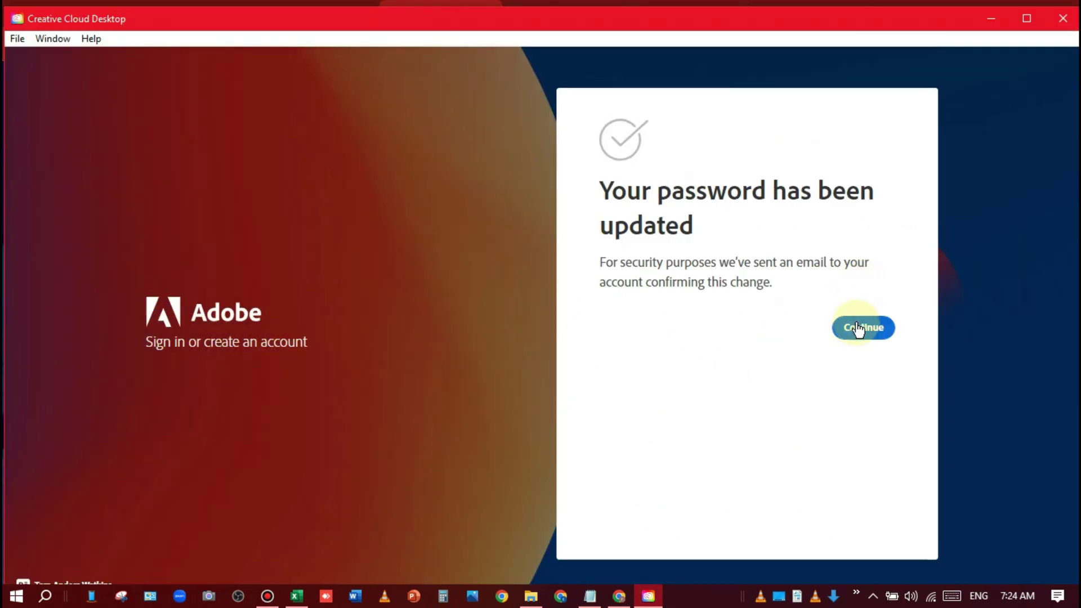
click(858, 330)
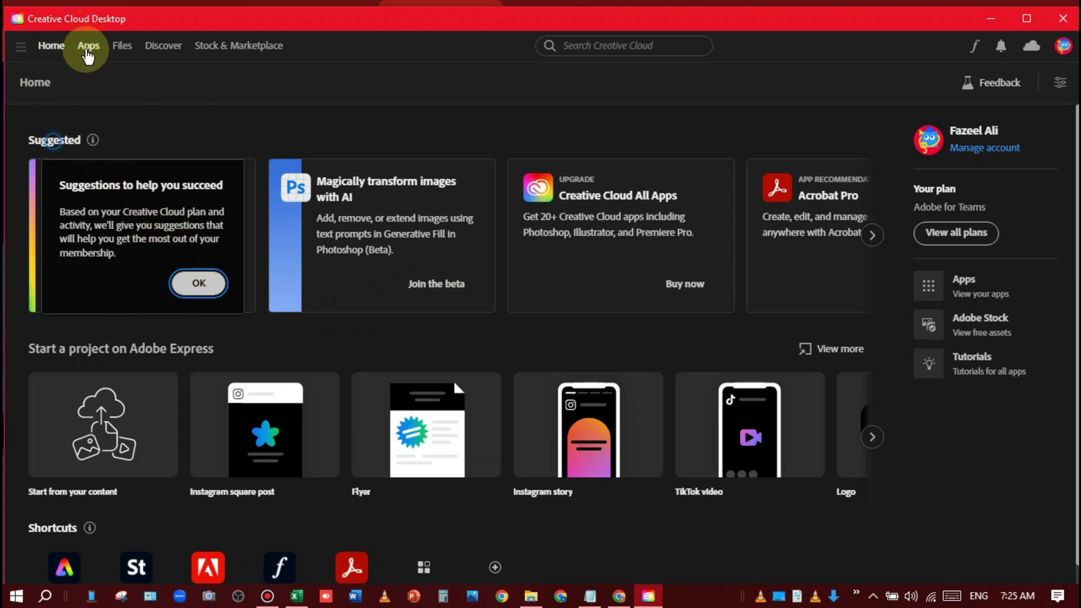
Step: Install Photoshop (Beta) from the Beta apps list in Apps, dismissing the welcome message
click(87, 48)
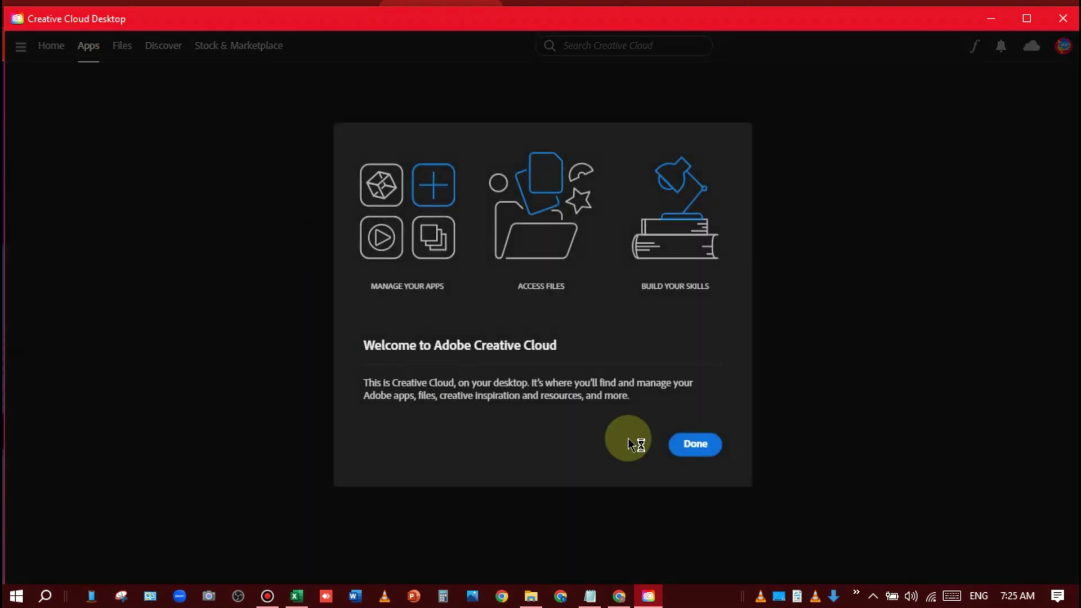
click(696, 446)
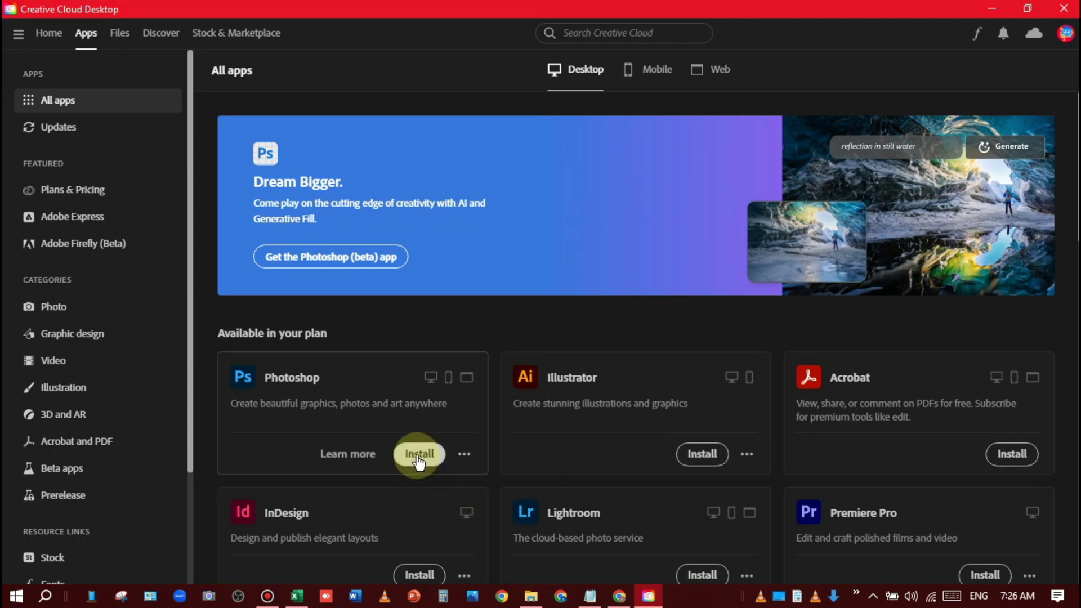
click(84, 469)
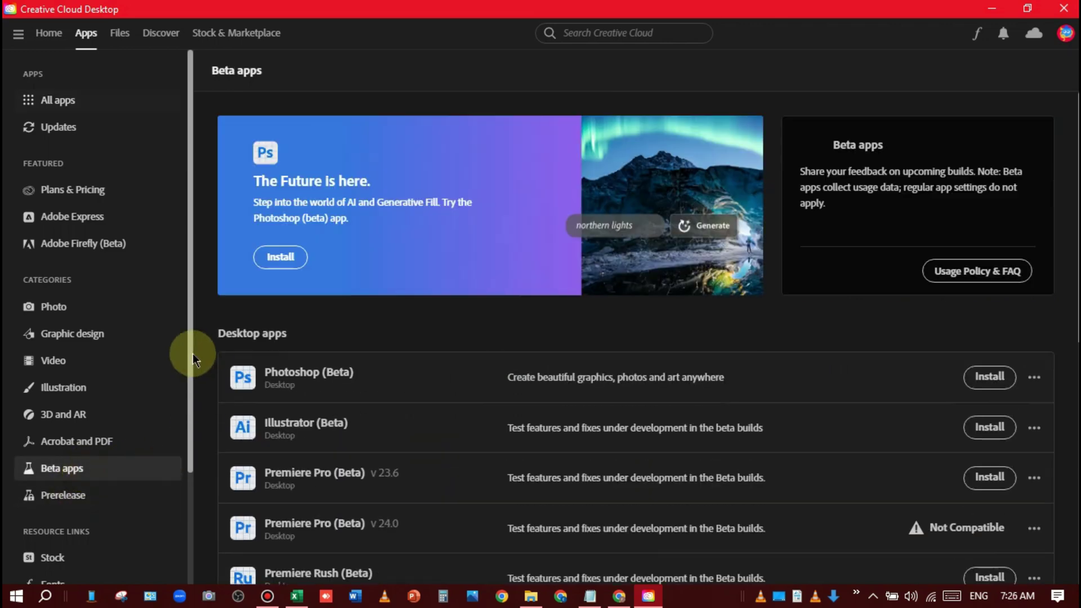
scroll(314, 405, down, 2)
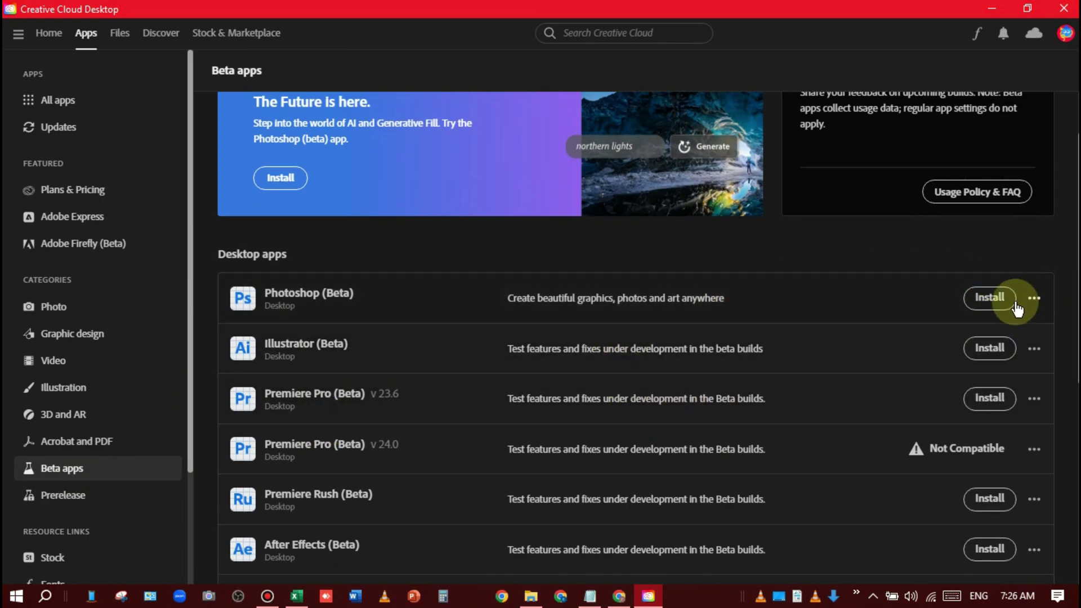
click(992, 308)
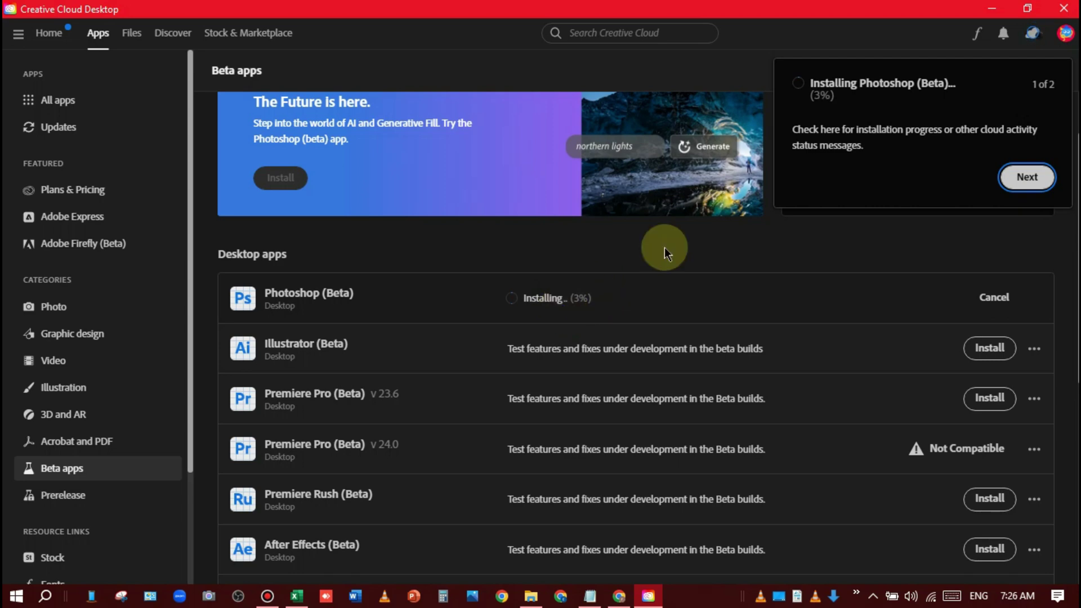
Step: Dismiss the tips and the account menu, including the Home tab tip
click(1028, 176)
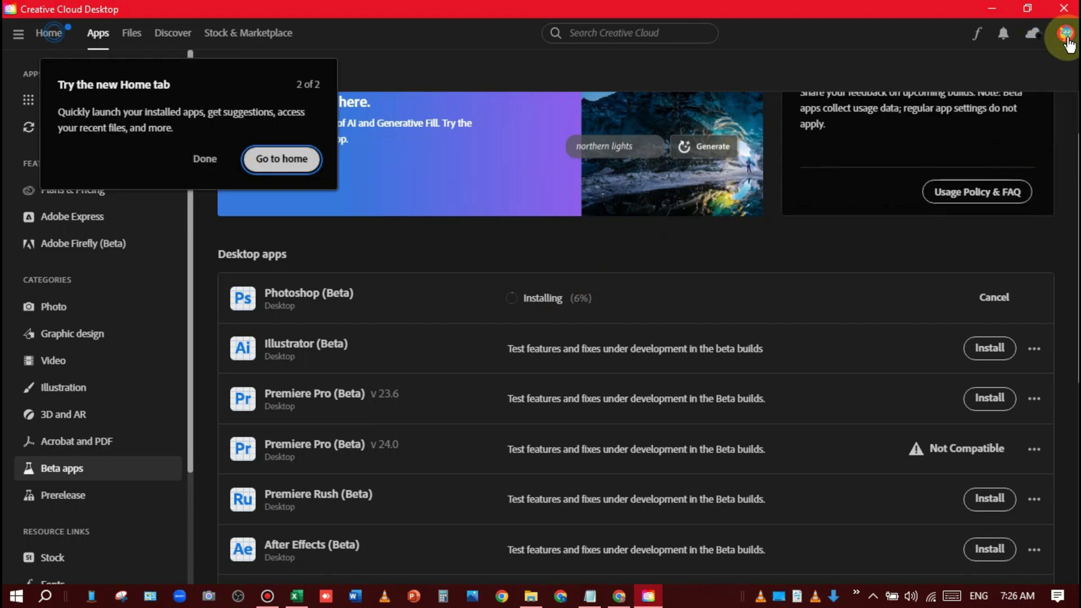
click(1066, 34)
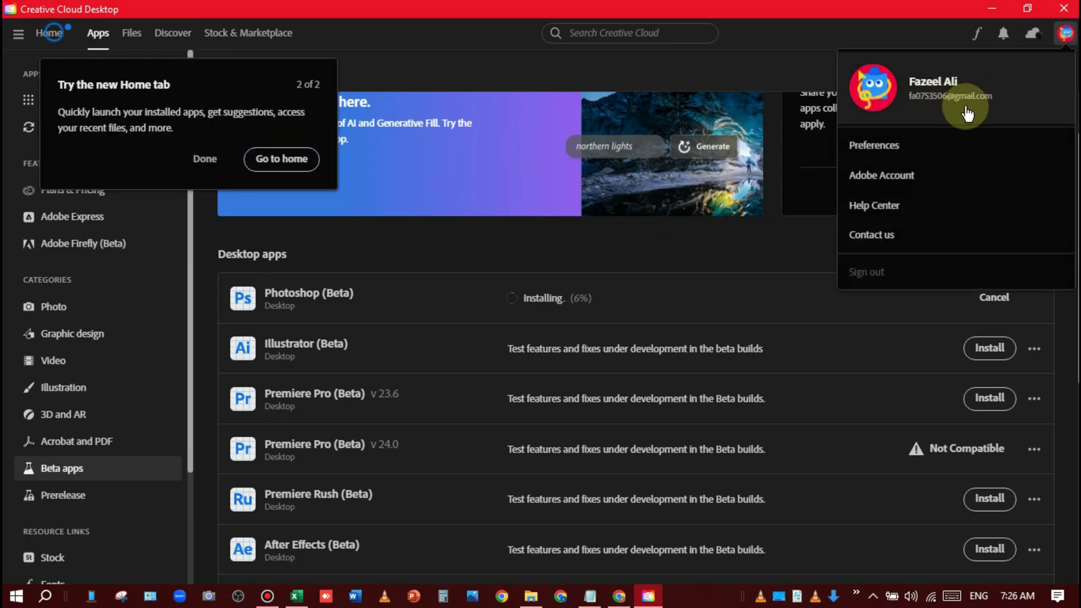
click(741, 305)
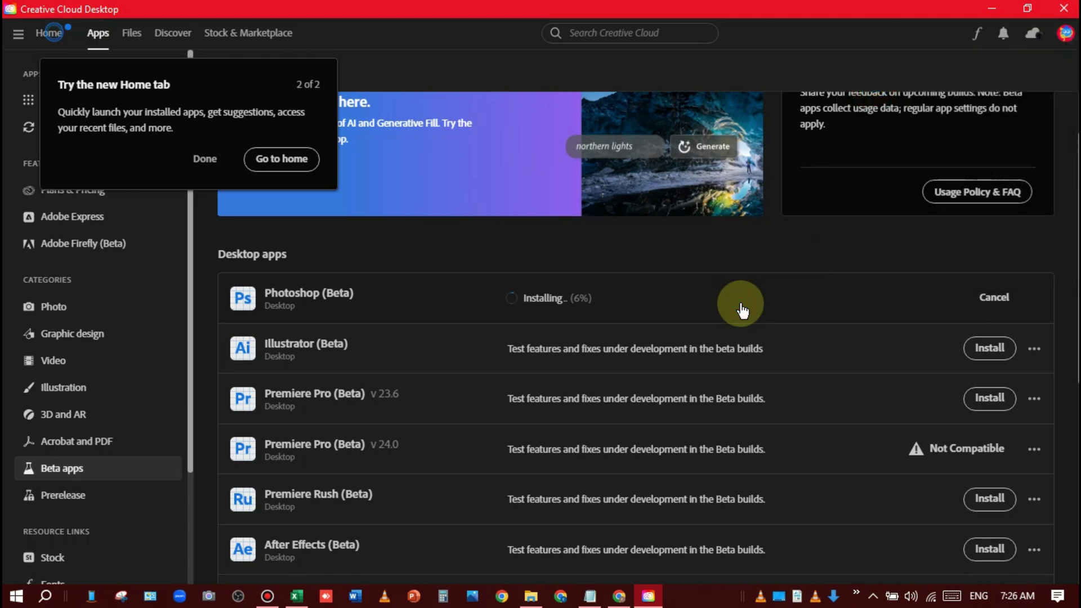
click(203, 159)
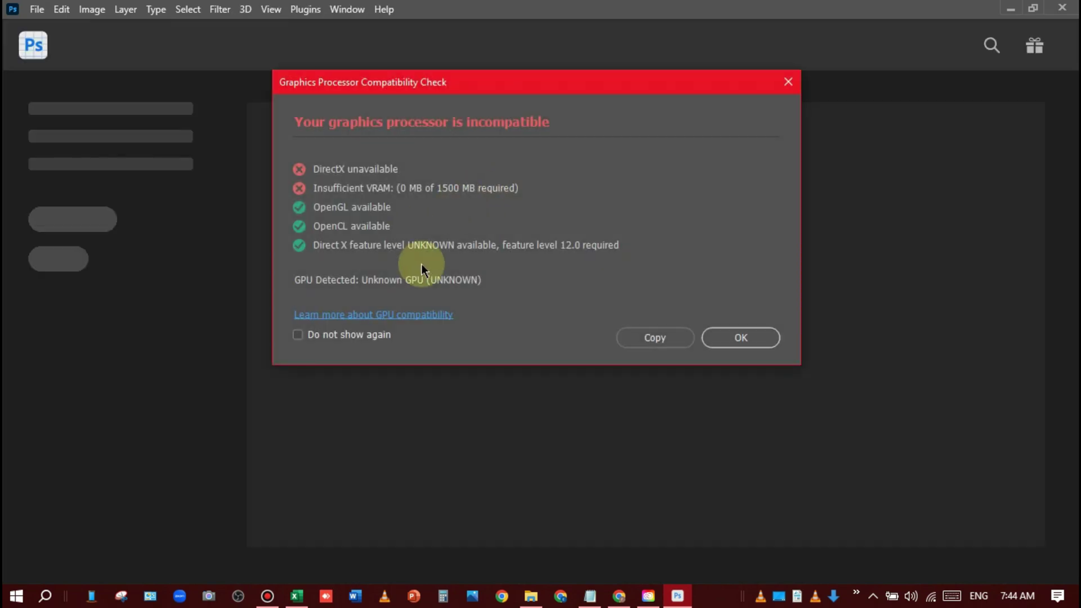
Step: Dismiss the Graphics Processor Compatibility Check warning and the Generative Fill promo
click(737, 337)
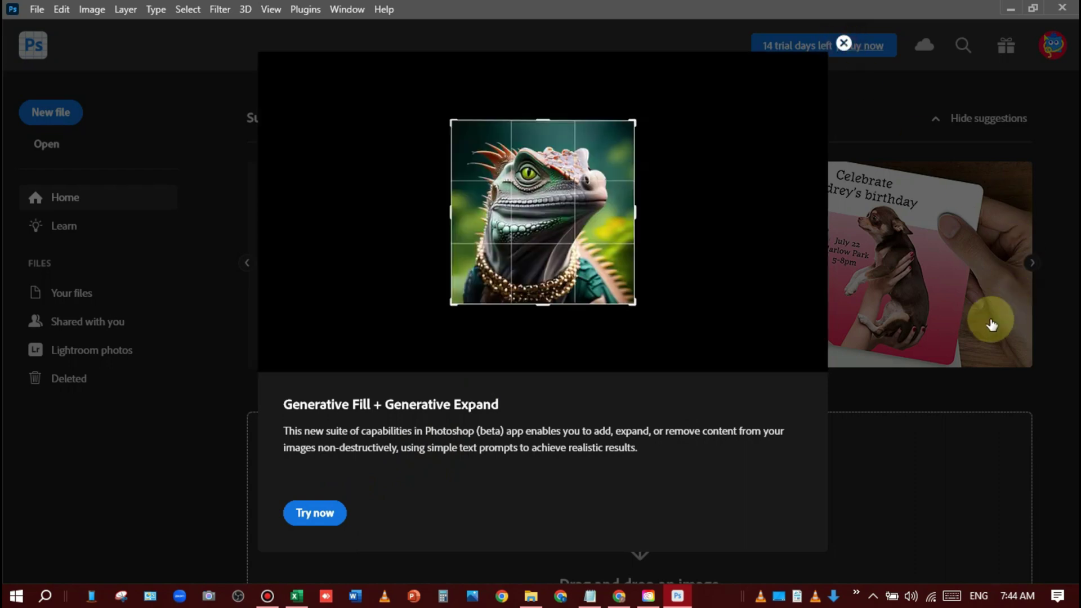
click(961, 331)
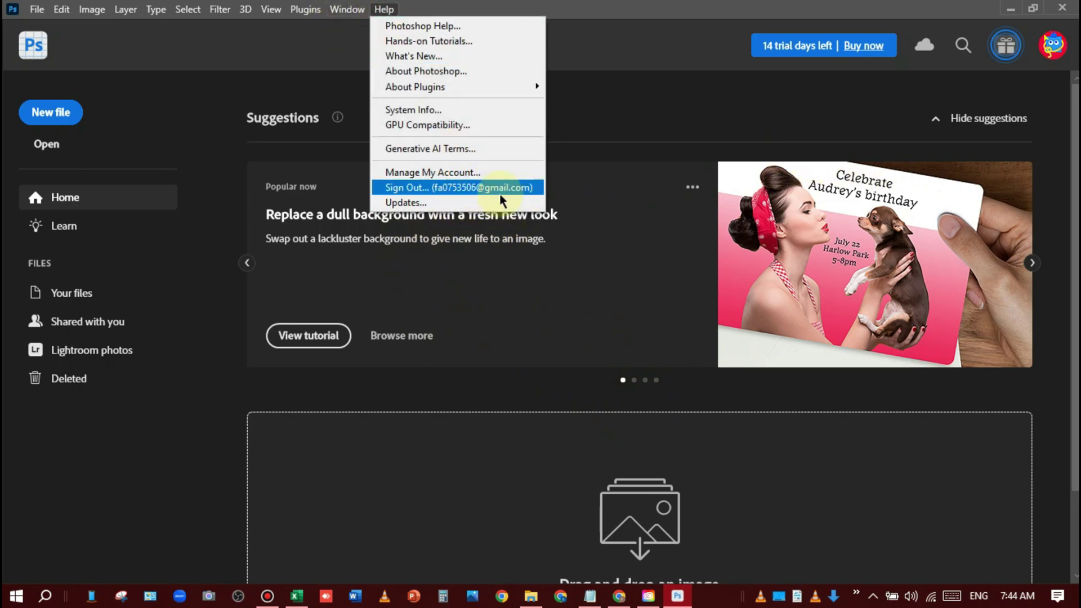
click(671, 58)
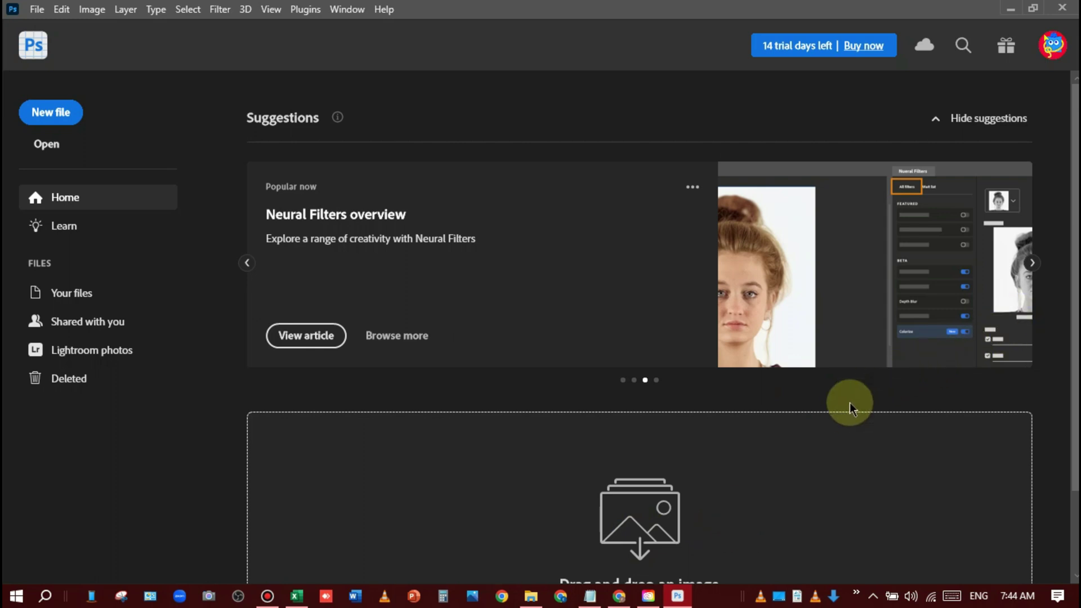
Step: Minimize Photoshop (Beta), Creative Cloud Desktop and Chrome, then refresh the desktop
click(1012, 12)
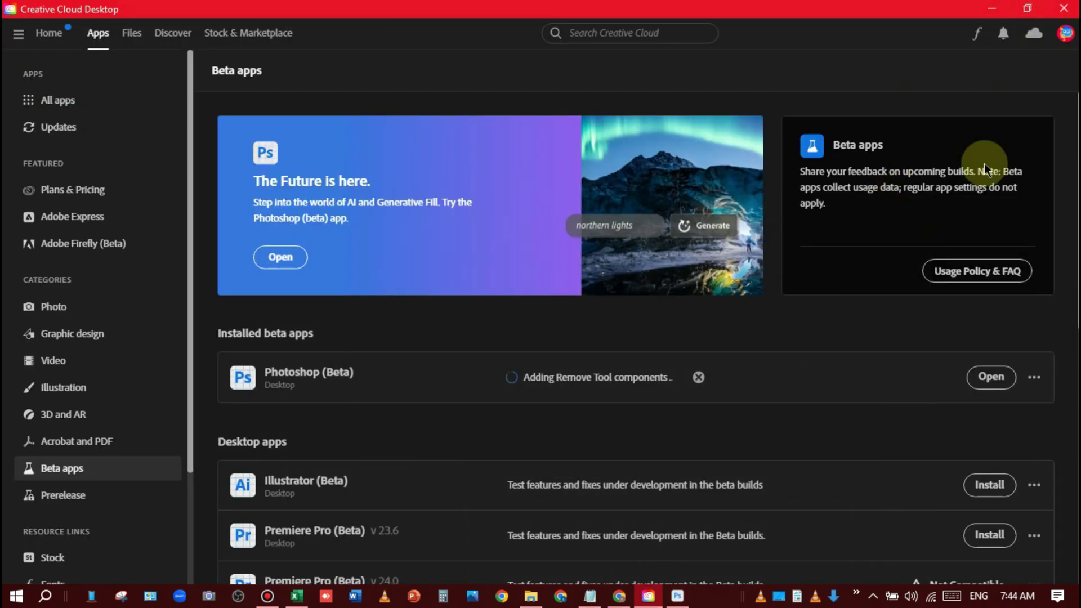
click(988, 15)
click(880, 285)
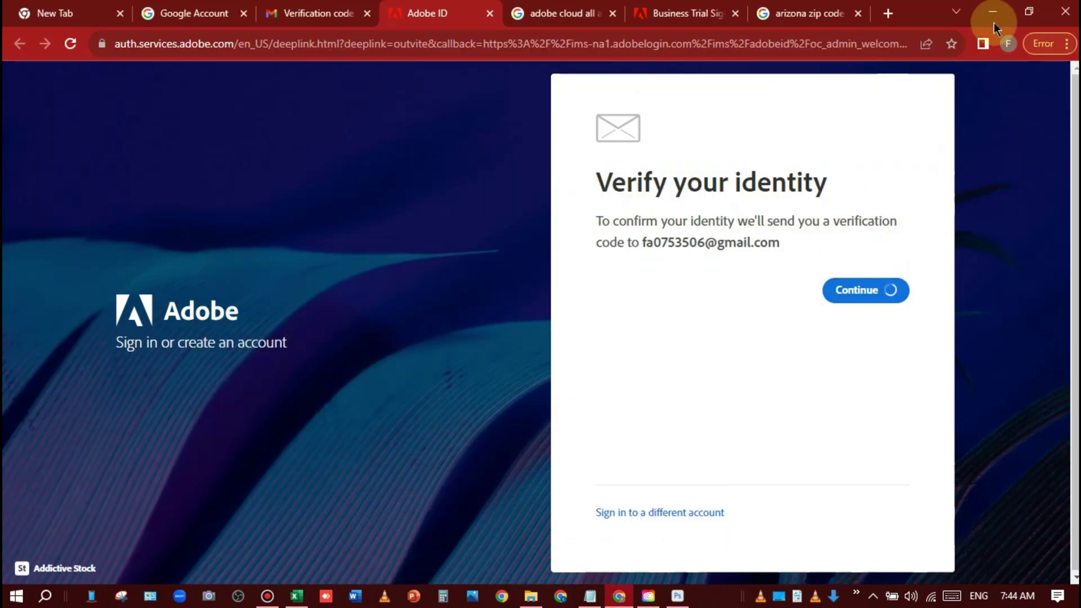
click(993, 18)
click(720, 265)
right_click(540, 213)
click(636, 257)
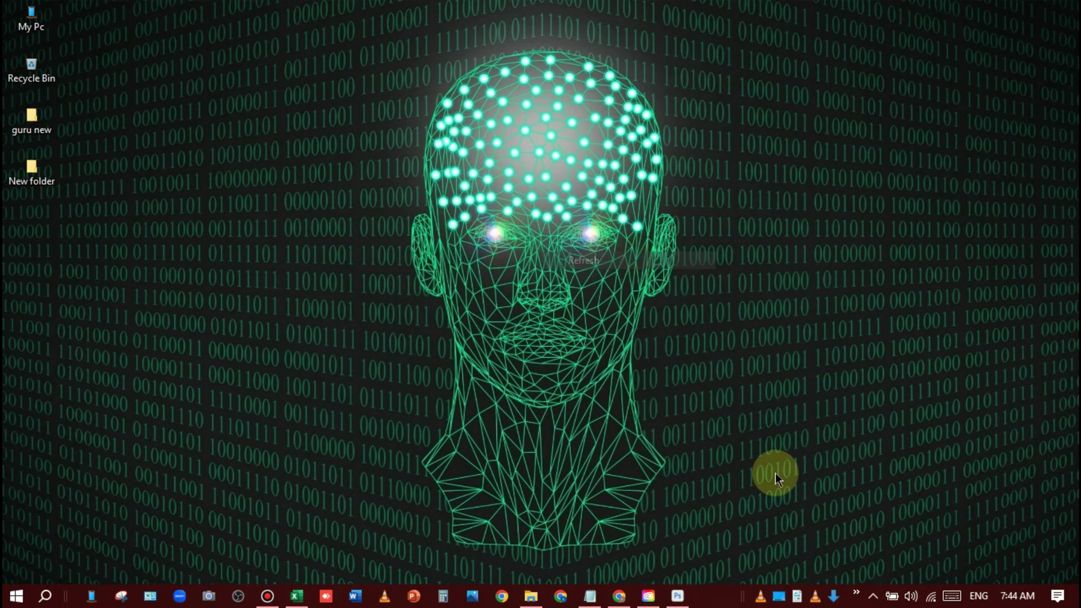